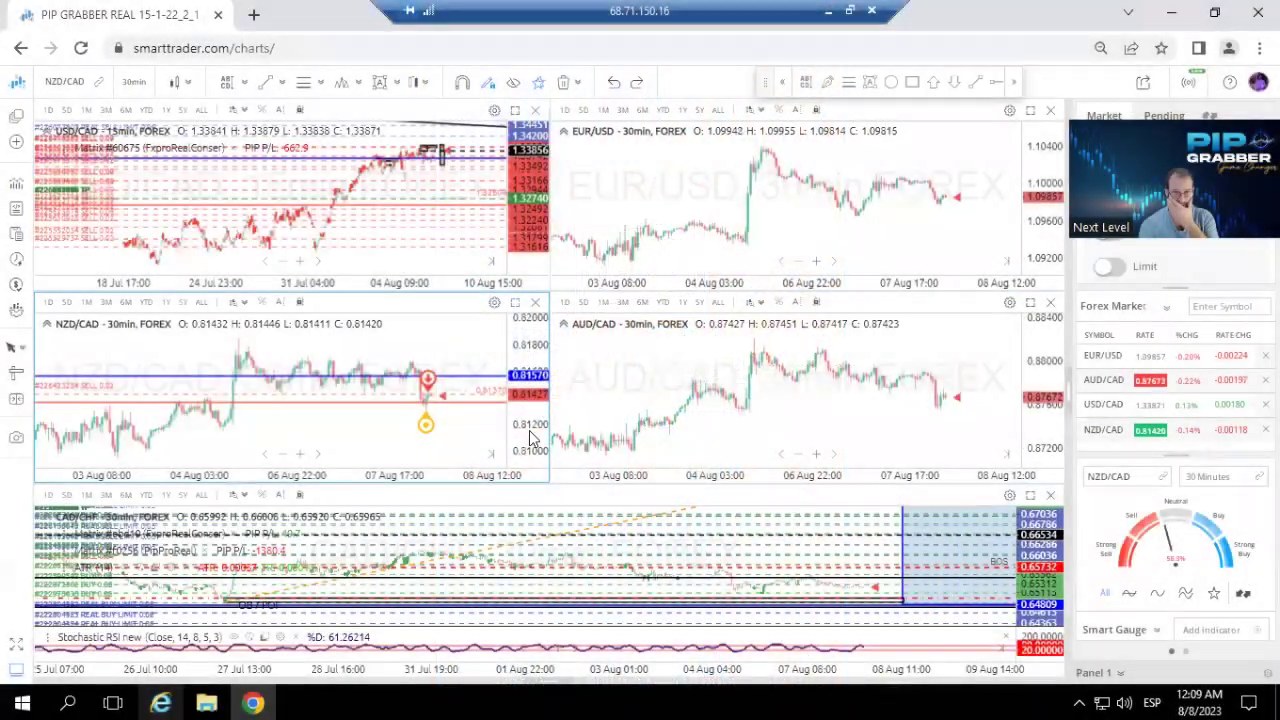
Maximize the NZD/CAD 30-minute chart and rescale prices so it tops near 0.81900.
{"action": "left_click", "coordinate": [515, 303]}
{"action": "left_click_drag", "start_coordinate": [1030, 243], "coordinate": [1030, 270]}
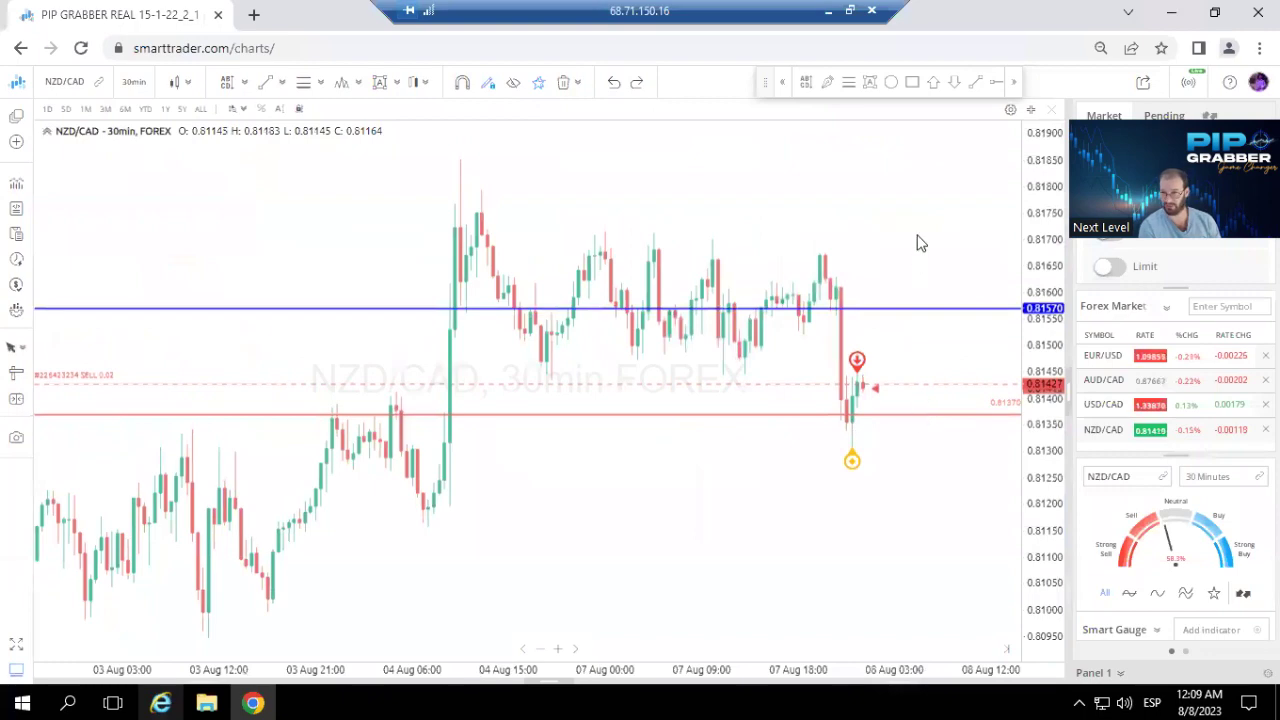
Set the blue horizontal line's Y value to 0.81411 in its properties and save.
{"action": "left_click", "coordinate": [902, 307]}
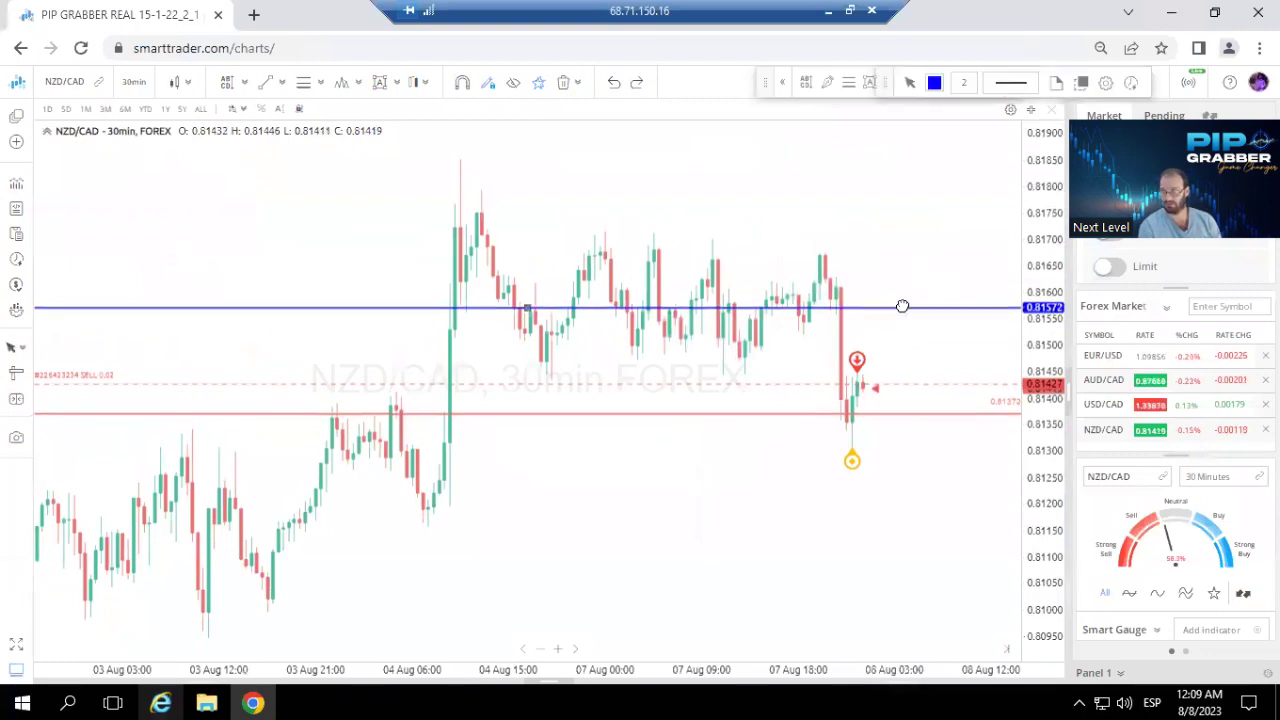
{"action": "double_click", "coordinate": [866, 306]}
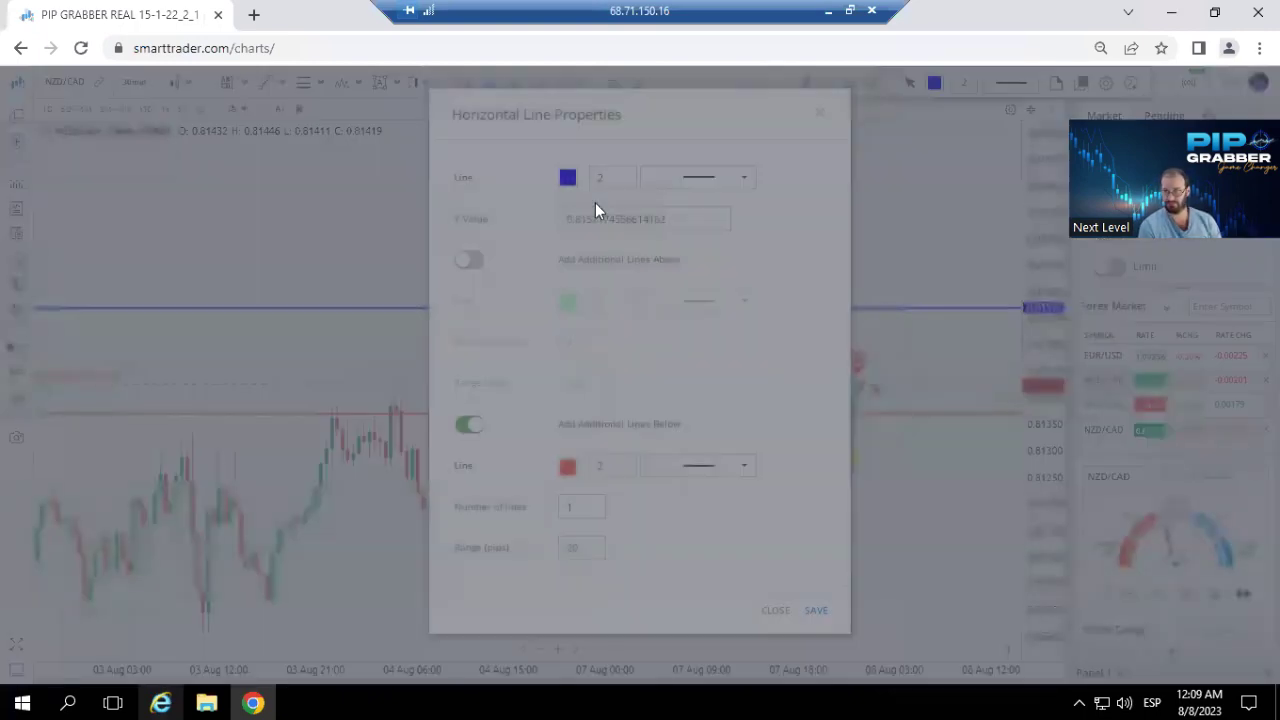
{"action": "double_click", "coordinate": [681, 221]}
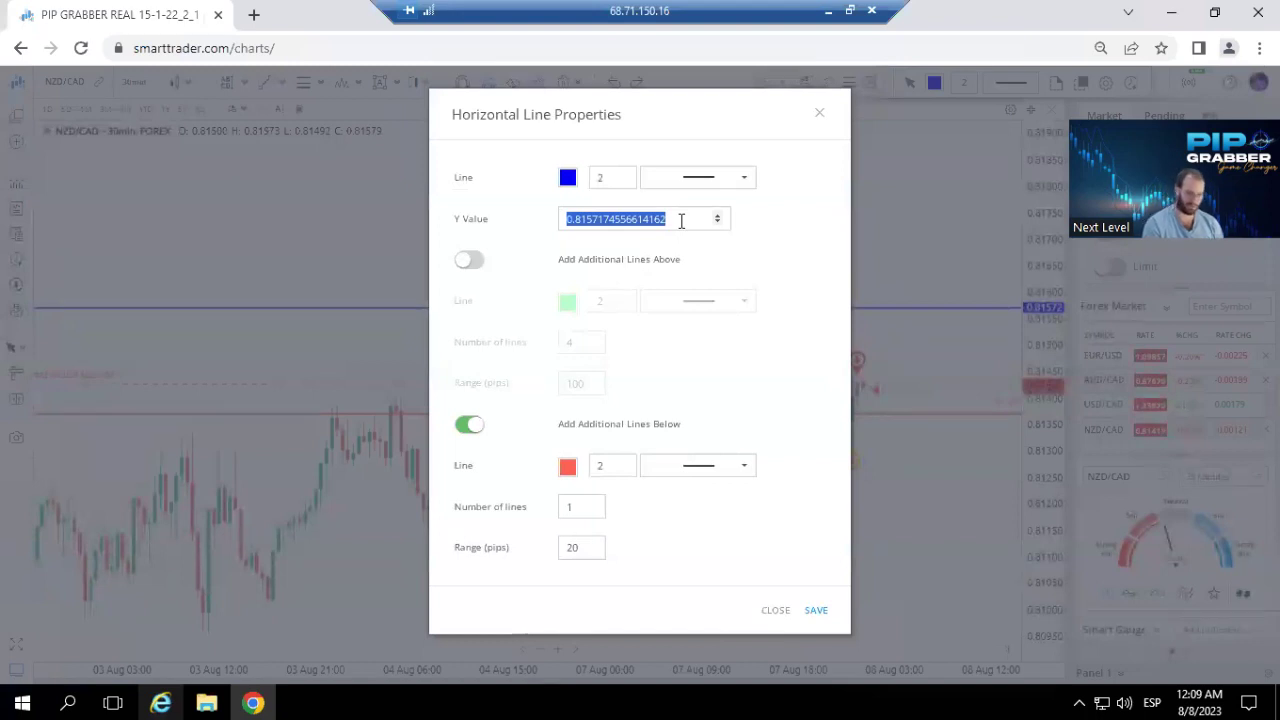
{"action": "type", "text": "0.81411"}
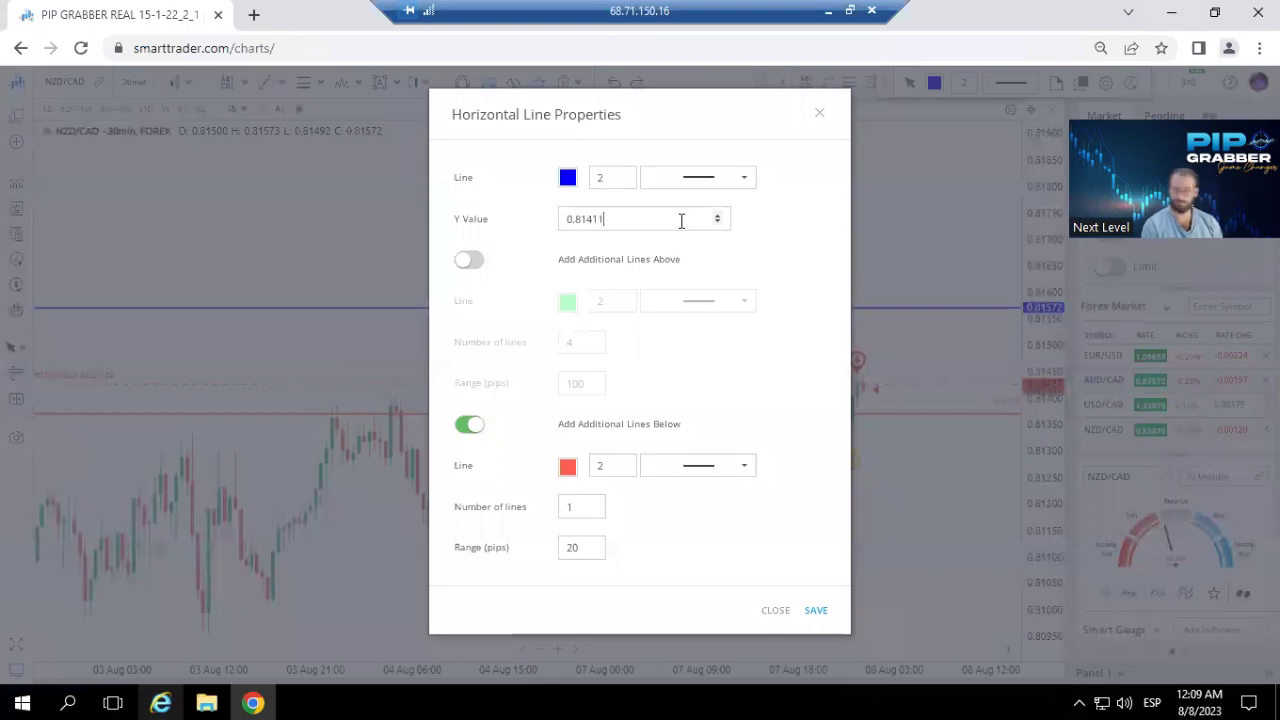
{"action": "left_click", "coordinate": [815, 610]}
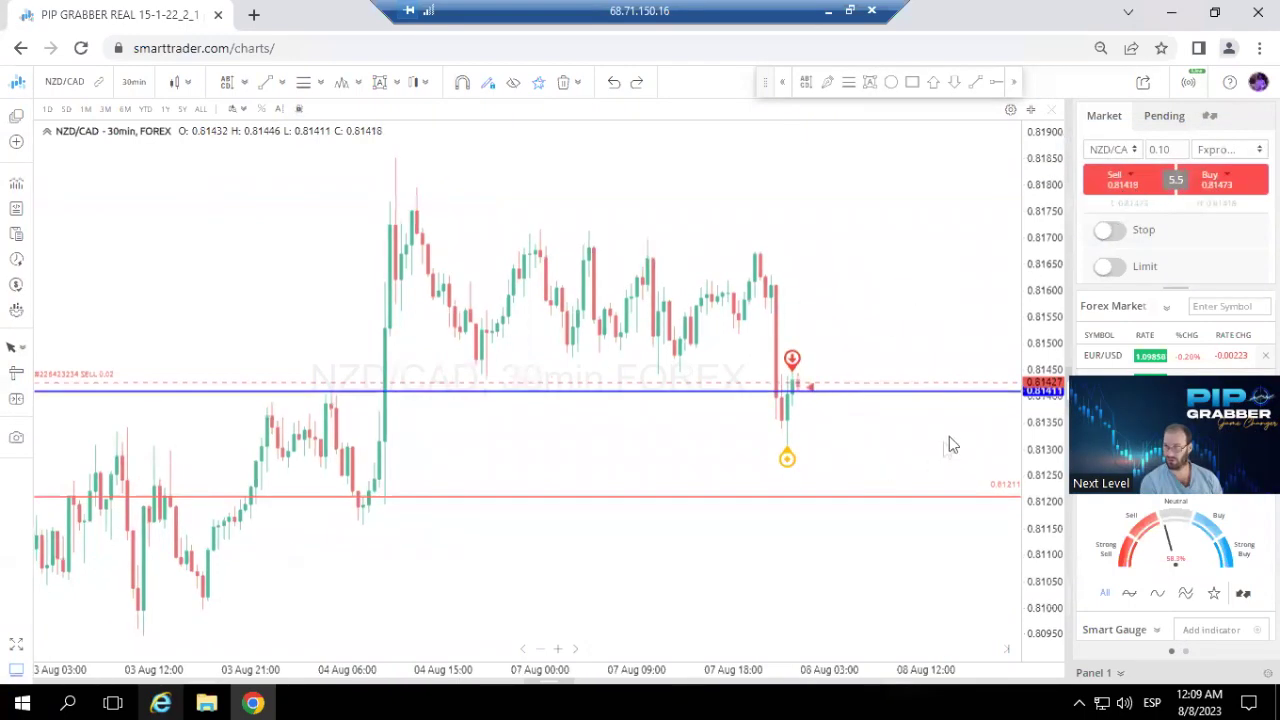
Change the lot size to 0.05 and sell NZD/CAD at market.
{"action": "left_click", "coordinate": [1172, 150]}
{"action": "key", "text": "BackSpace"}
{"action": "key", "text": "BackSpace"}
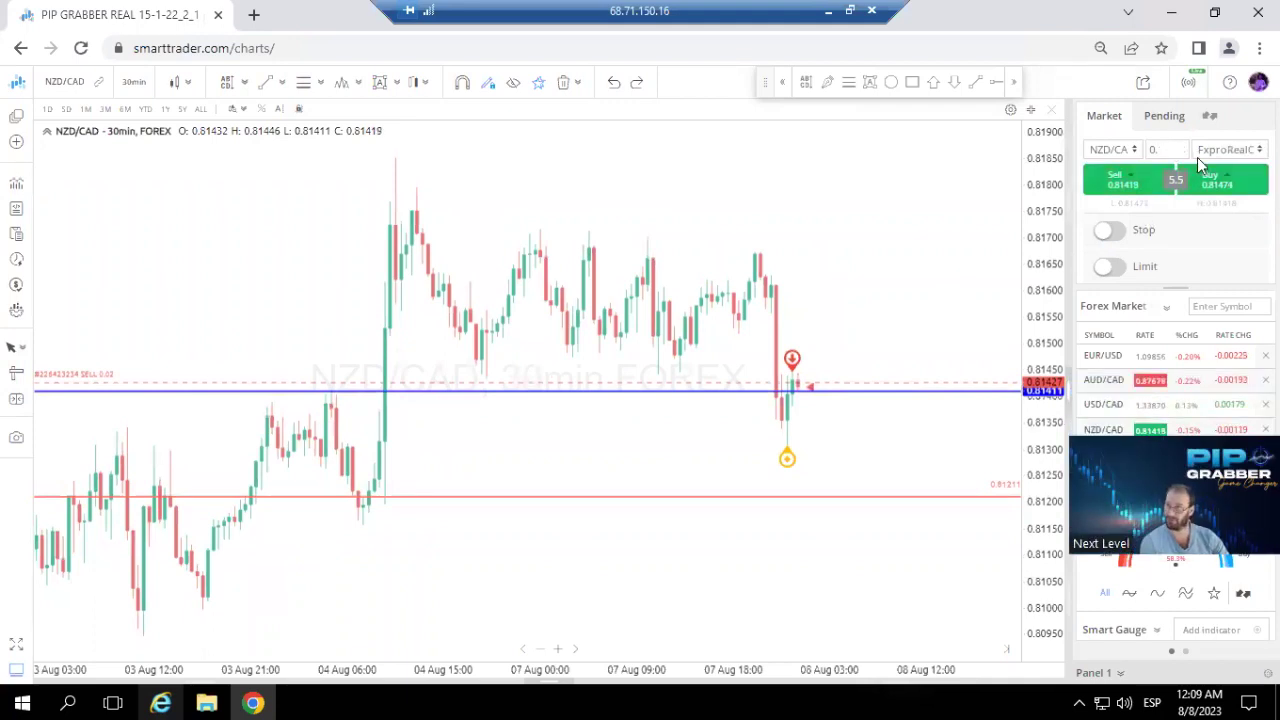
{"action": "type", "text": "05"}
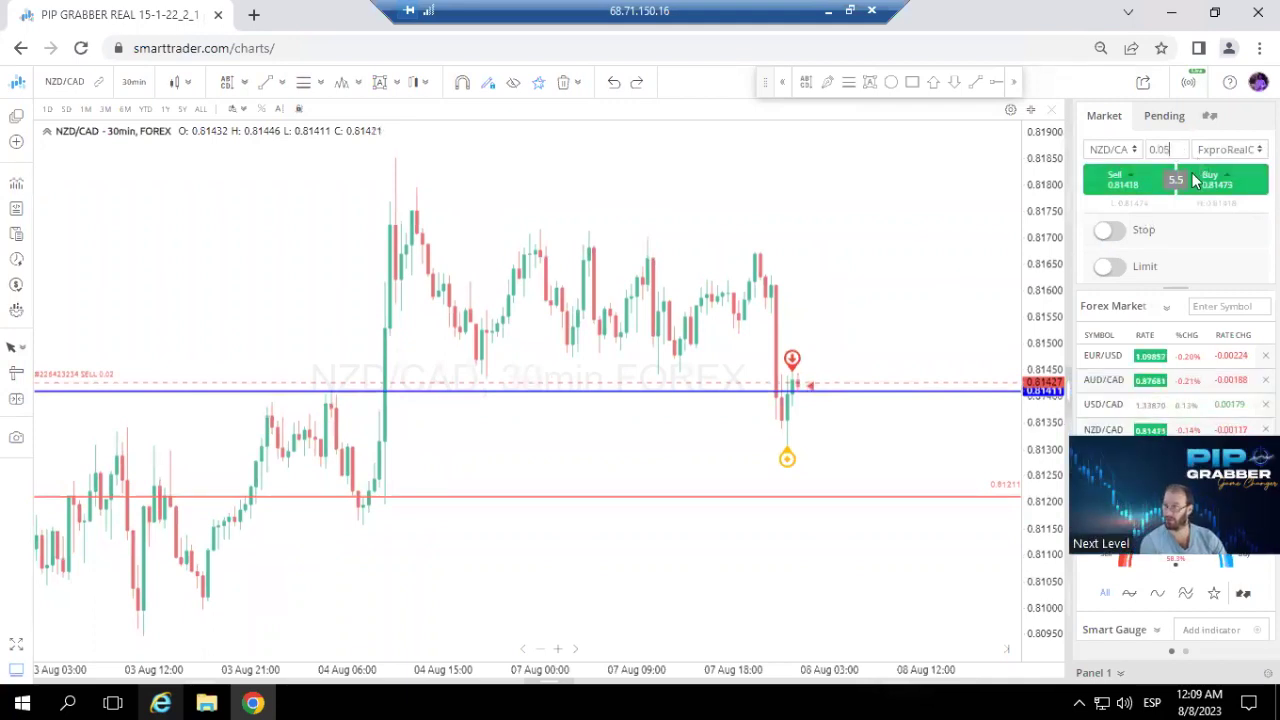
{"action": "left_click", "coordinate": [1102, 182]}
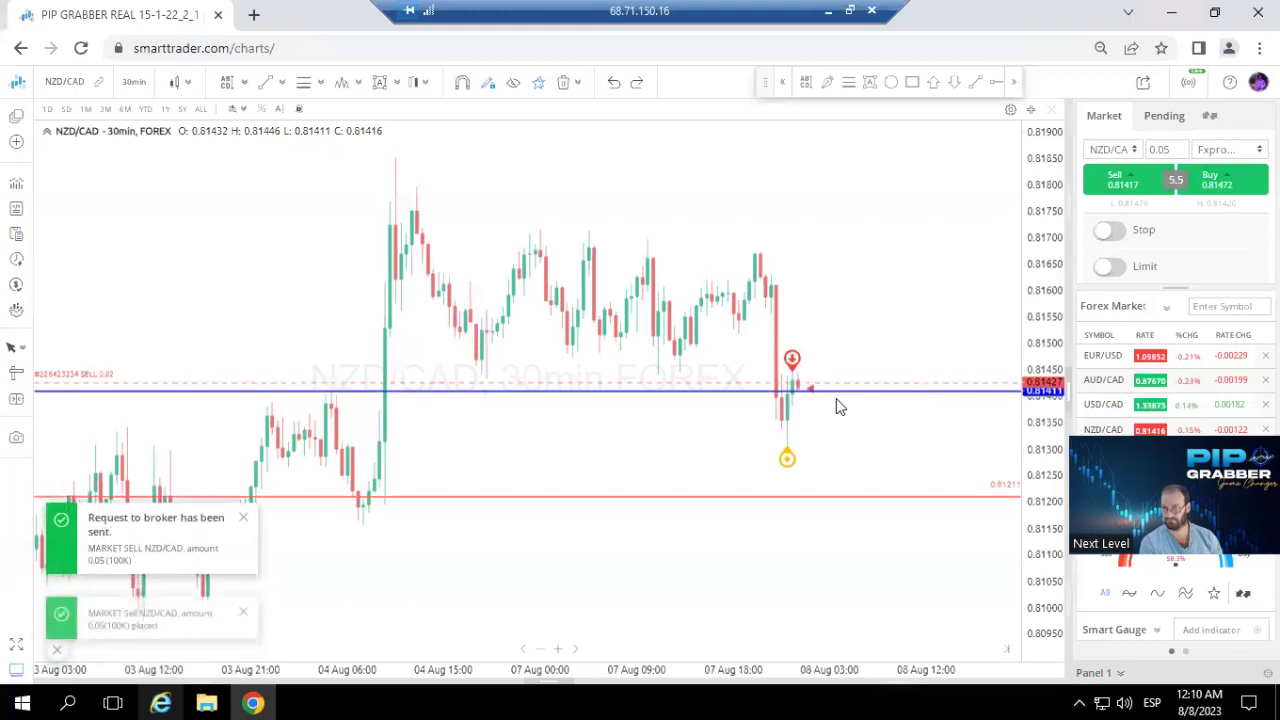
Start creating a matrix from the open NZD/CAD sell position's menu.
{"action": "right_click", "coordinate": [836, 397]}
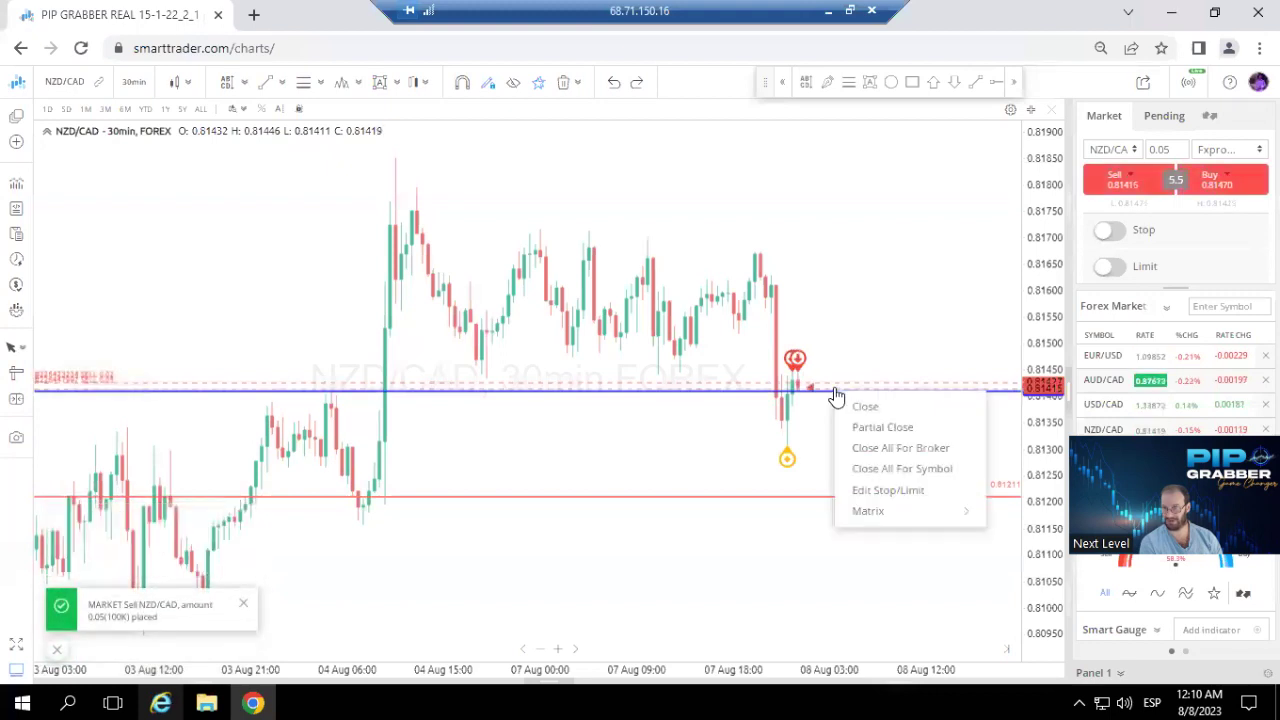
{"action": "right_click", "coordinate": [827, 396]}
{"action": "right_click", "coordinate": [824, 396]}
{"action": "mouse_move", "coordinate": [894, 511]}
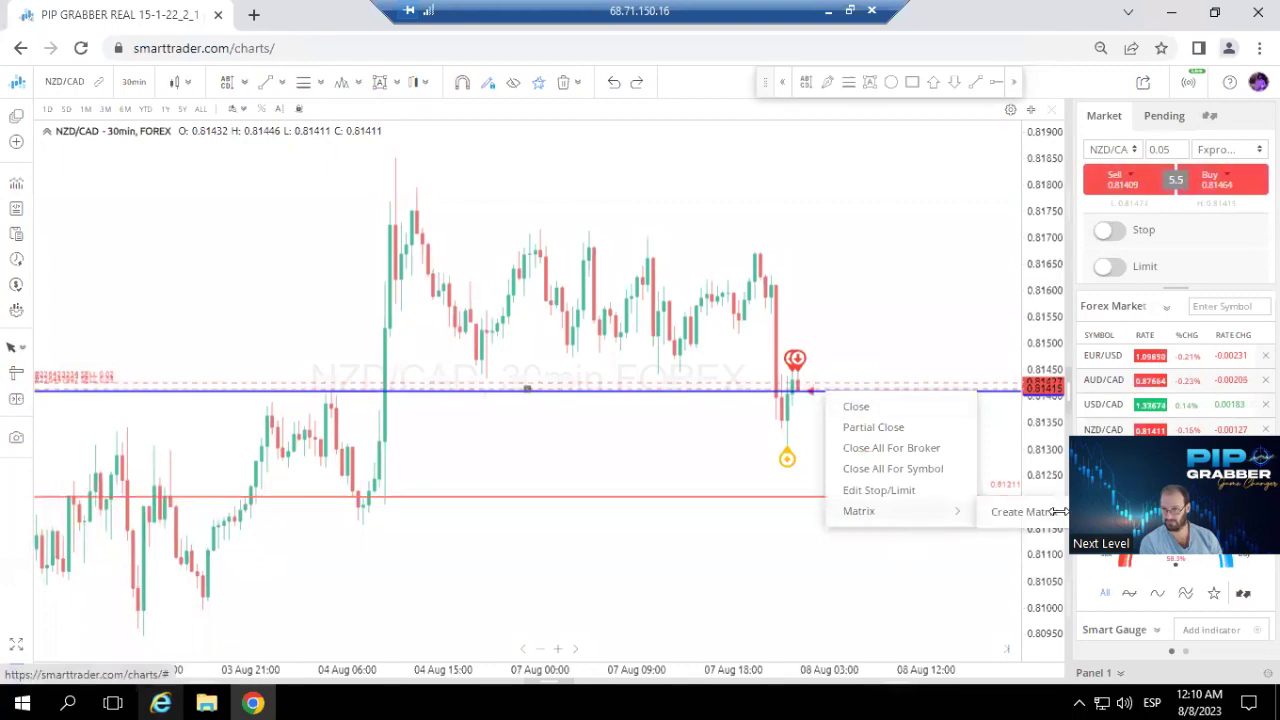
{"action": "left_click", "coordinate": [1030, 514]}
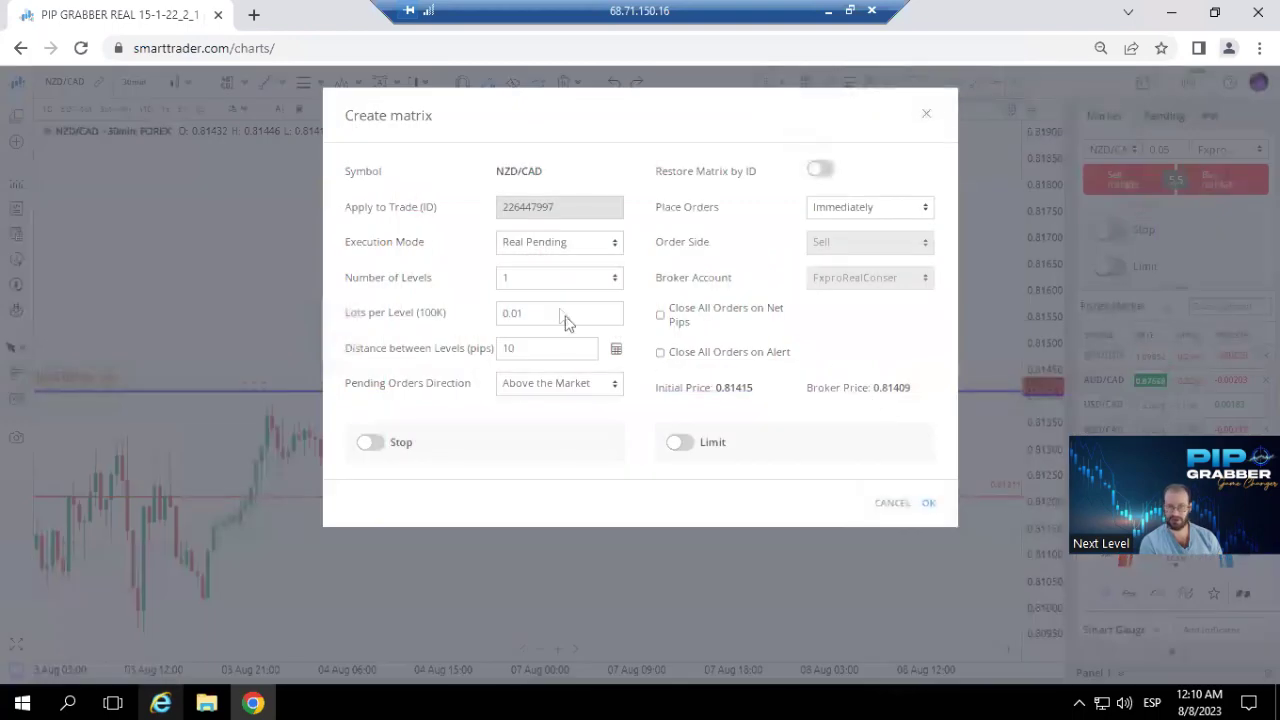
Set 5 levels, 0.06 lots, 25-pip distance, close all at 20 net pips, and confirm.
{"action": "left_click", "coordinate": [540, 280]}
{"action": "left_click", "coordinate": [516, 366]}
{"action": "left_click", "coordinate": [526, 311]}
{"action": "key", "text": "BackSpace"}
{"action": "type", "text": "6"}
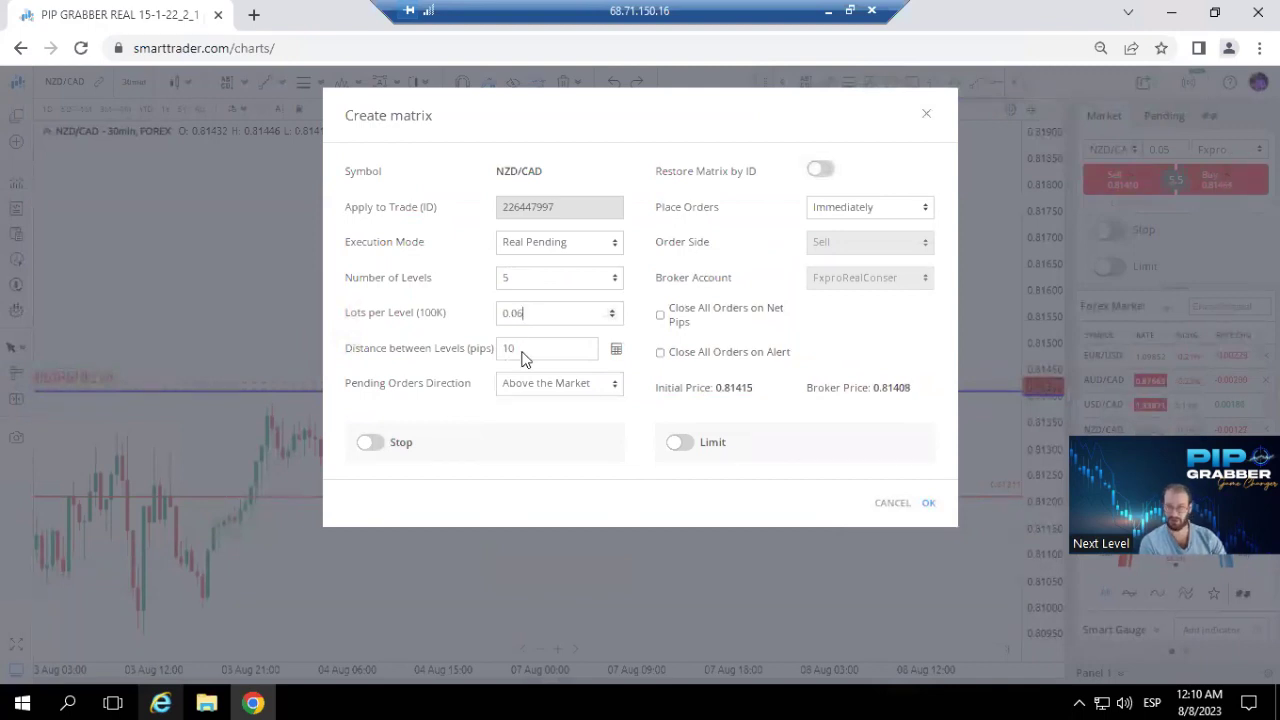
{"action": "left_click", "coordinate": [524, 350]}
{"action": "key", "text": "BackSpace"}
{"action": "key", "text": "BackSpace"}
{"action": "type", "text": "25"}
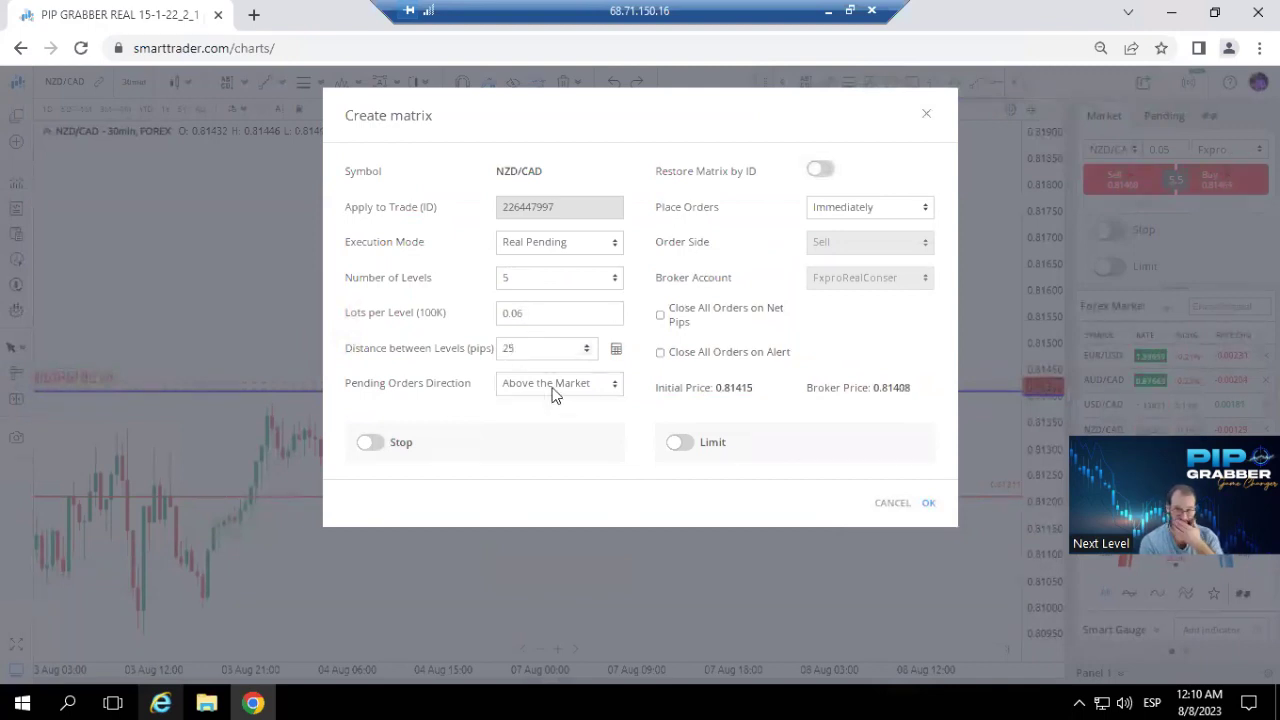
{"action": "left_click", "coordinate": [687, 306]}
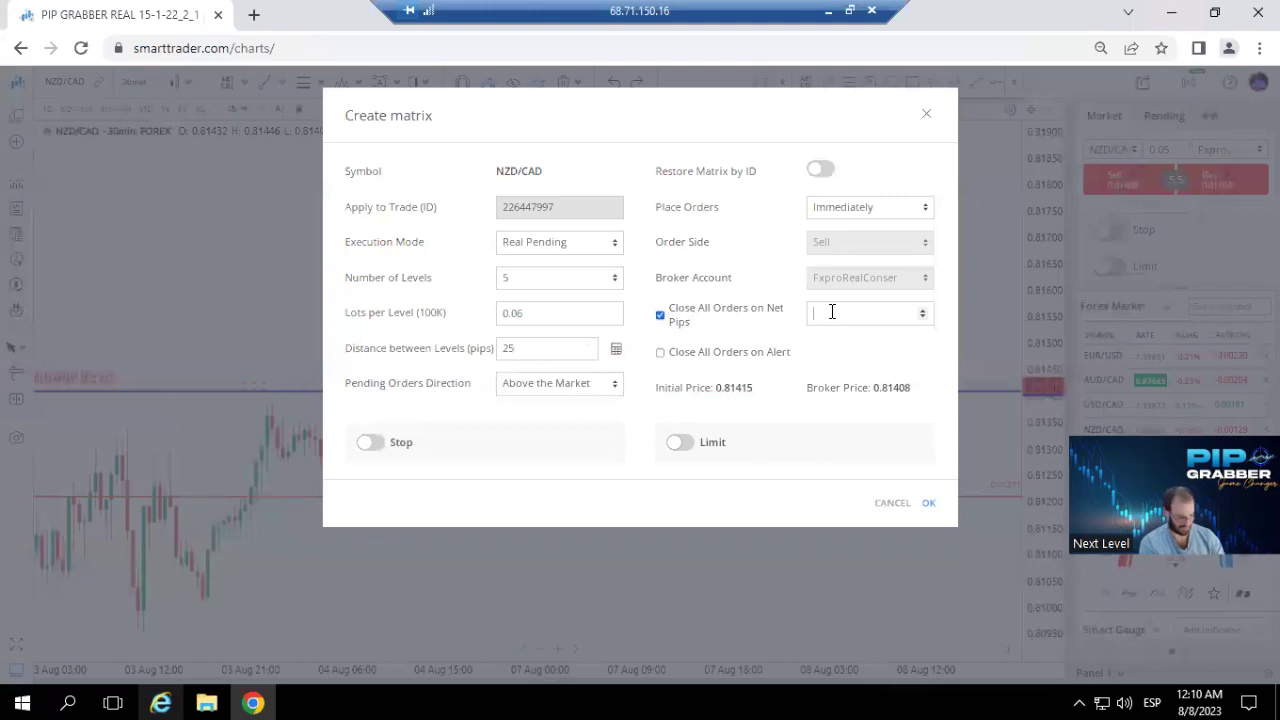
{"action": "type", "text": "20"}
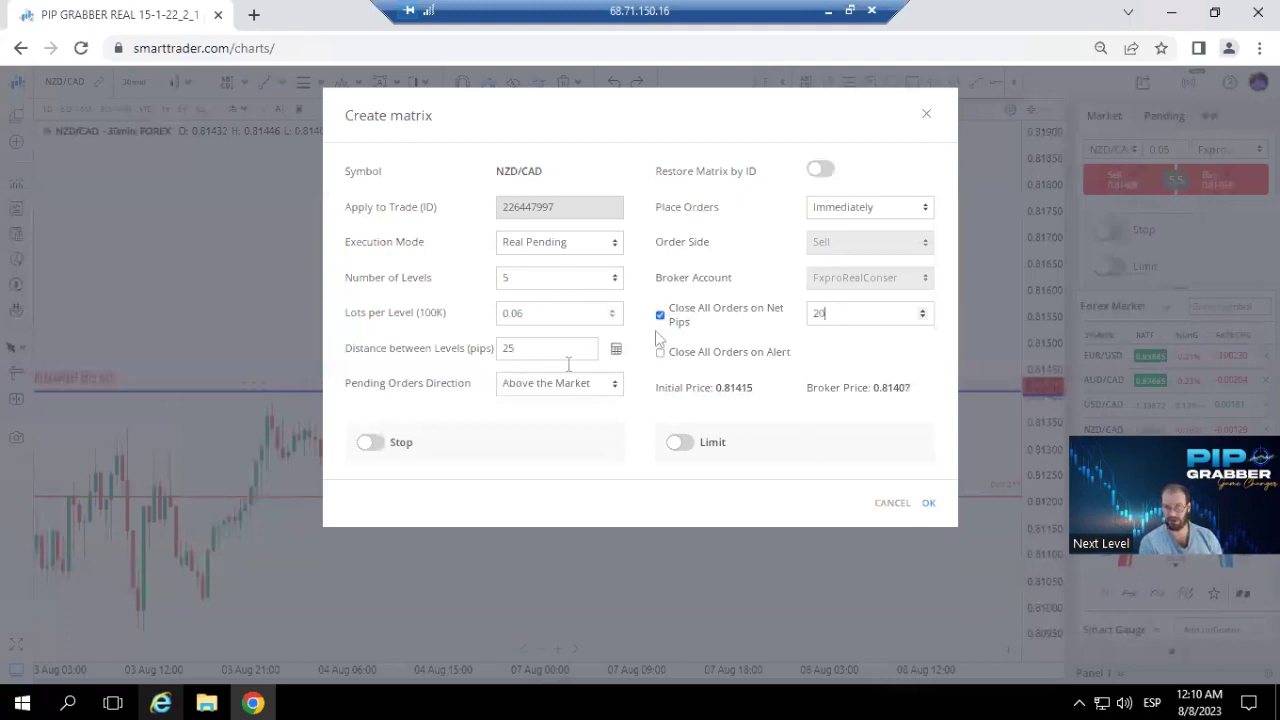
{"action": "left_click", "coordinate": [928, 502]}
{"action": "left_click", "coordinate": [777, 238]}
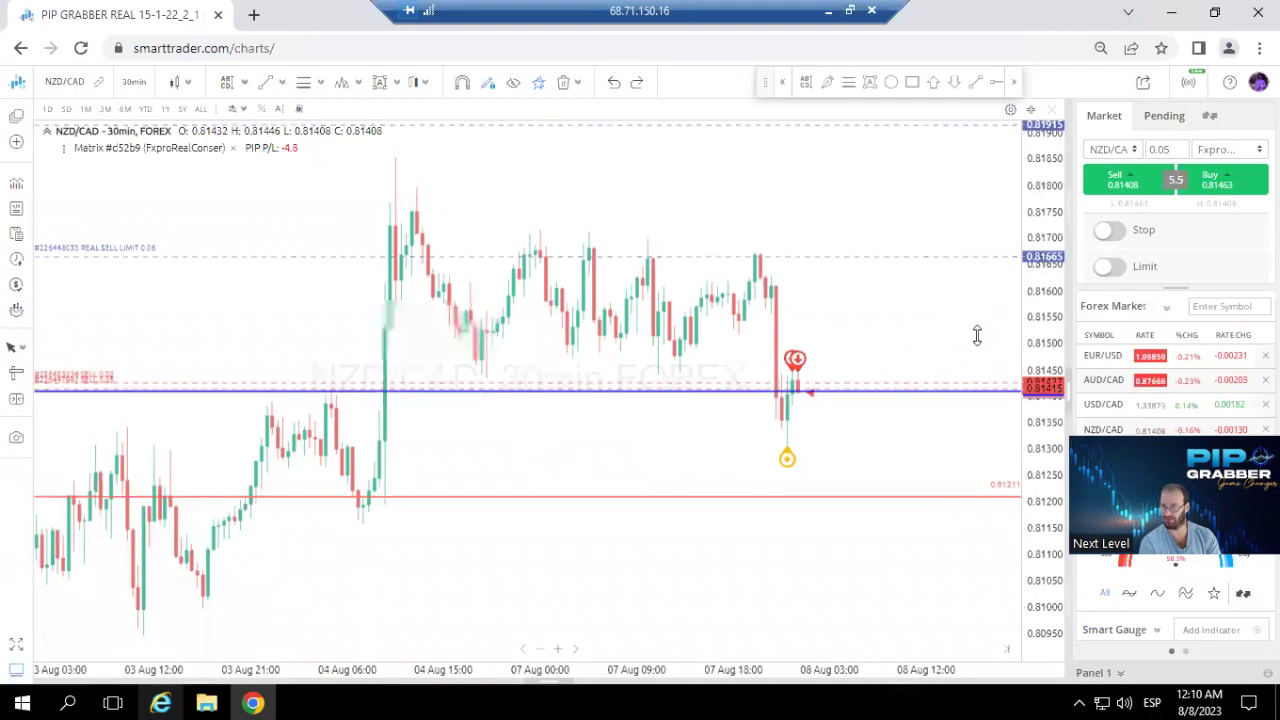
Zoom out the NZD/CAD chart, then restore the multi-chart grid layout.
{"action": "scroll", "coordinate": [928, 315], "scroll_direction": "down", "scroll_amount": 3}
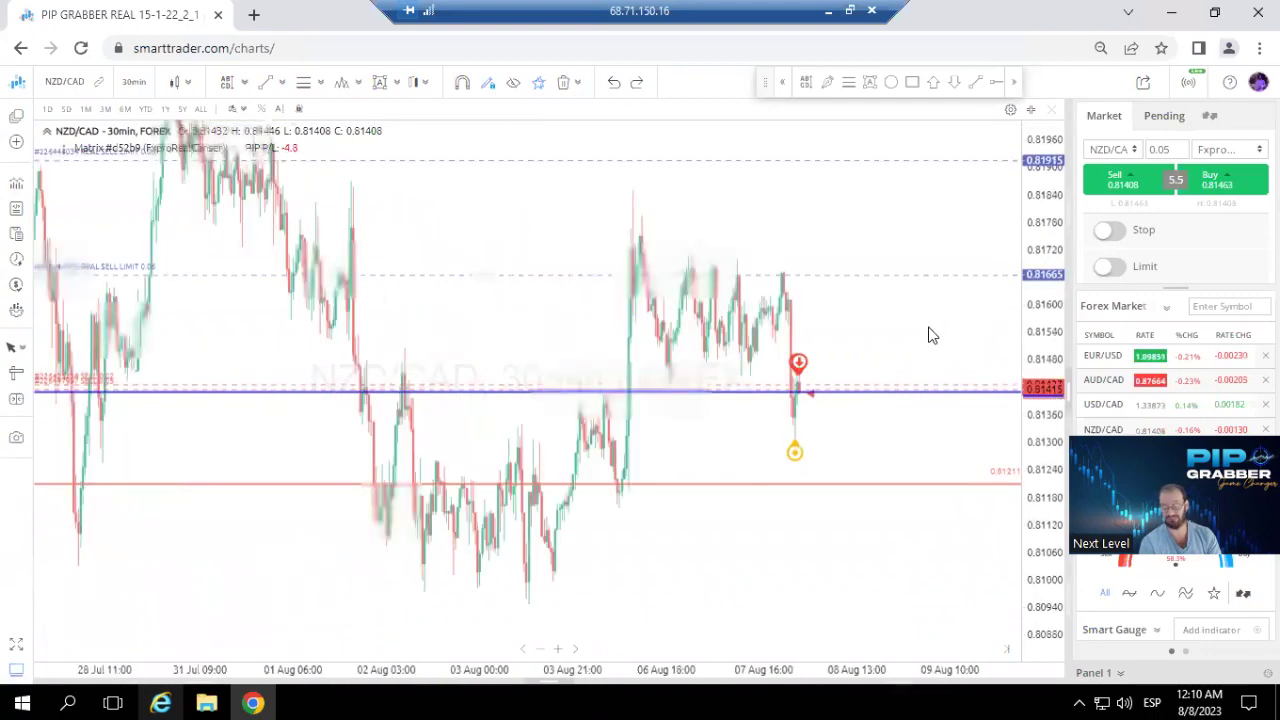
{"action": "scroll", "coordinate": [928, 333], "scroll_direction": "down", "scroll_amount": 1}
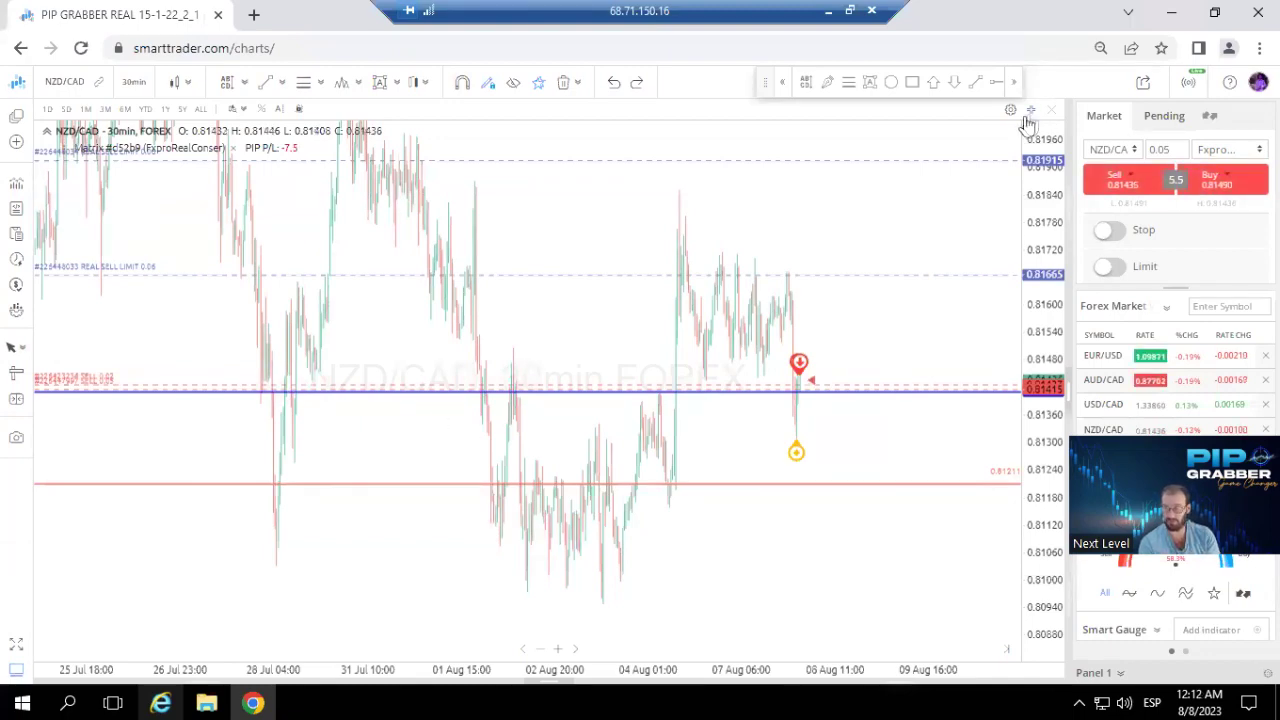
{"action": "double_click", "coordinate": [956, 469]}
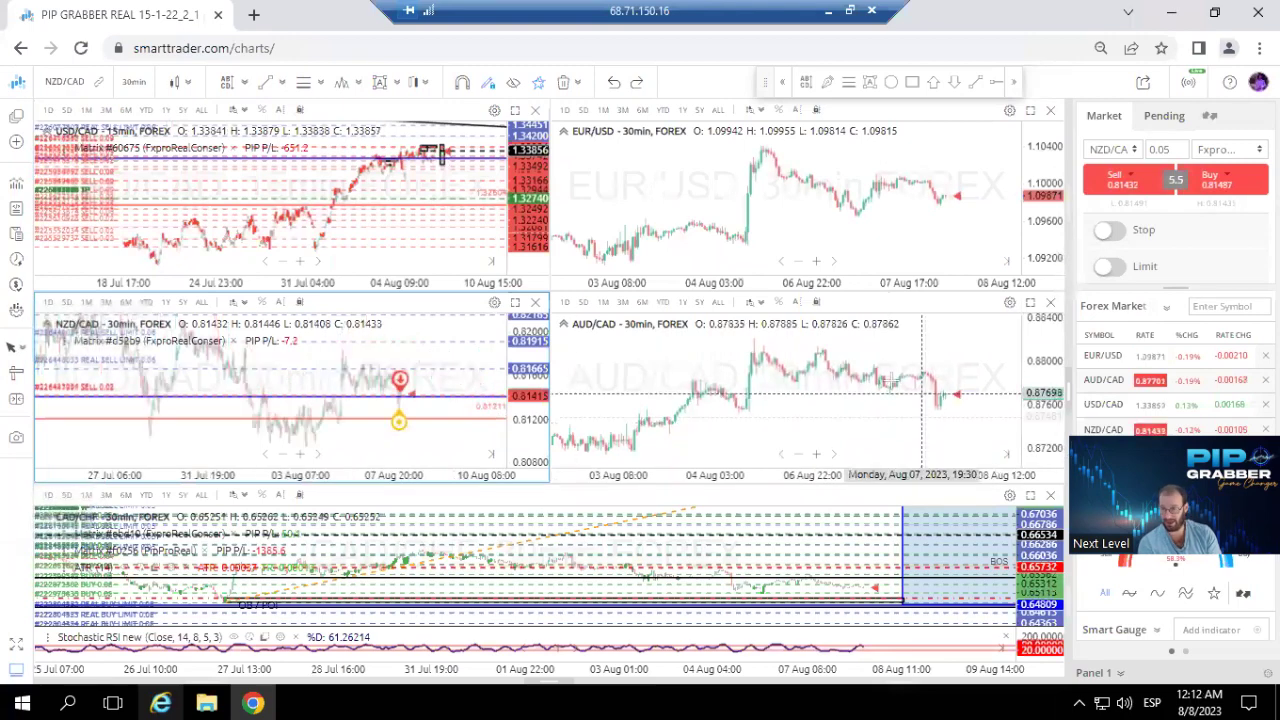
Activate the AUD/CAD and EUR/USD charts in turn to look them over.
{"action": "left_click", "coordinate": [912, 410]}
{"action": "left_click", "coordinate": [620, 240]}
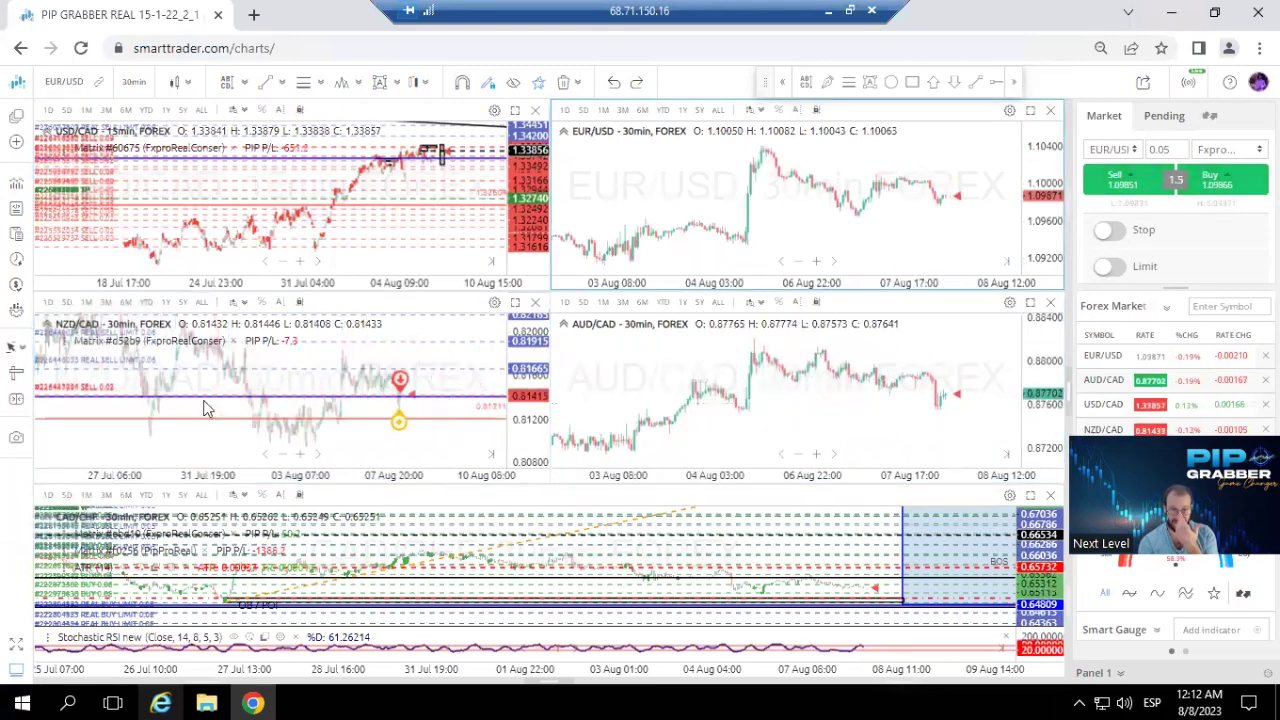
{"action": "left_click", "coordinate": [872, 390]}
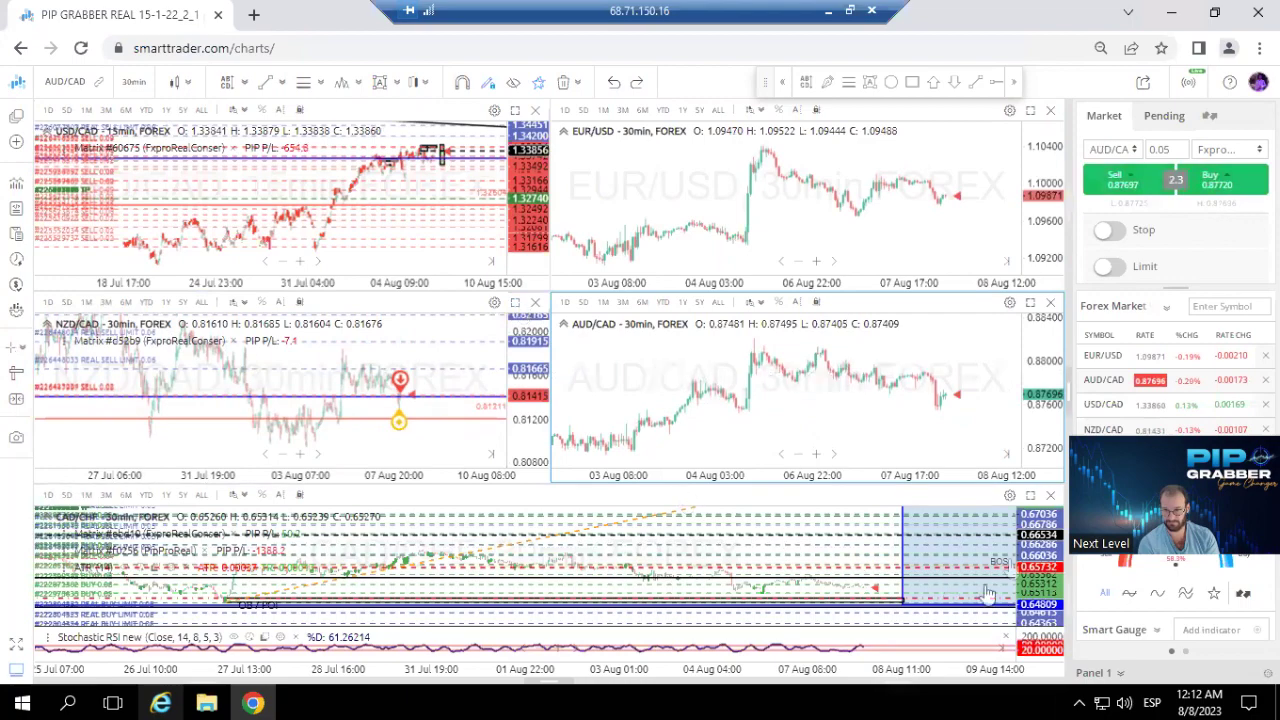
Briefly enlarge and restore CAD/CHF, then show NZD/CAD alone in the full area.
{"action": "left_click", "coordinate": [1000, 530]}
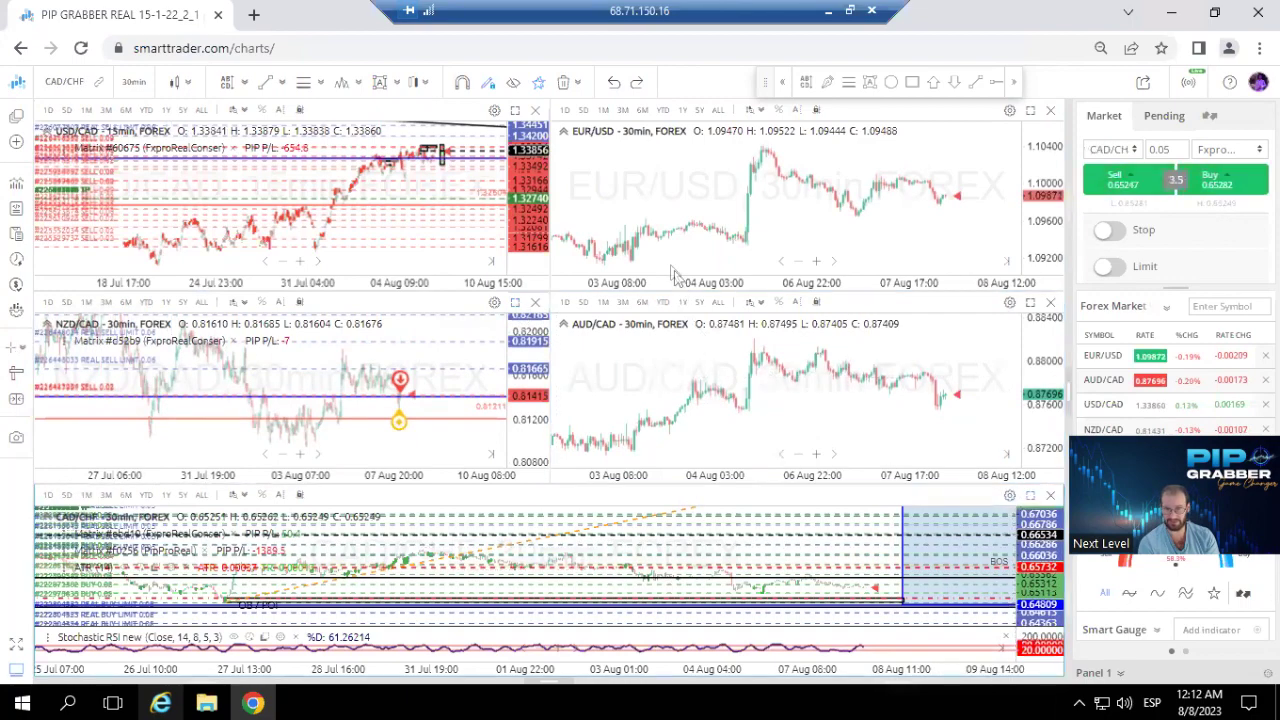
{"action": "key", "text": "alt+Return"}
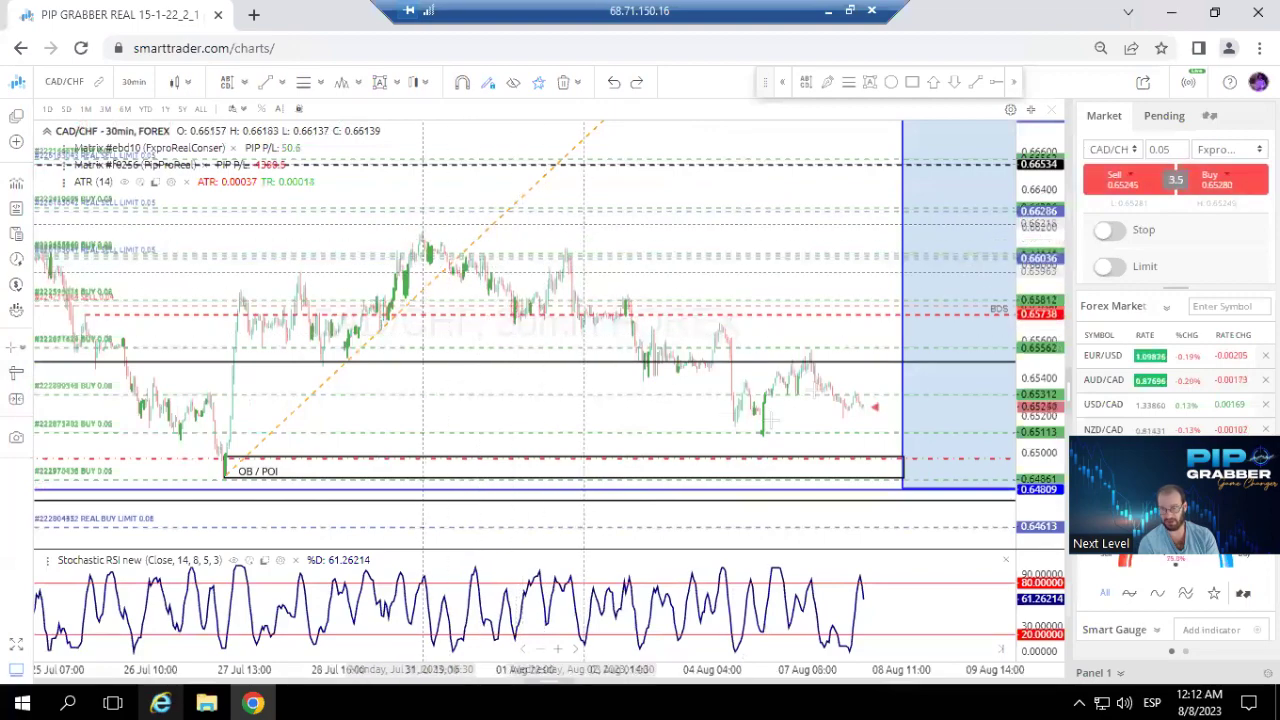
{"action": "left_click", "coordinate": [1026, 113]}
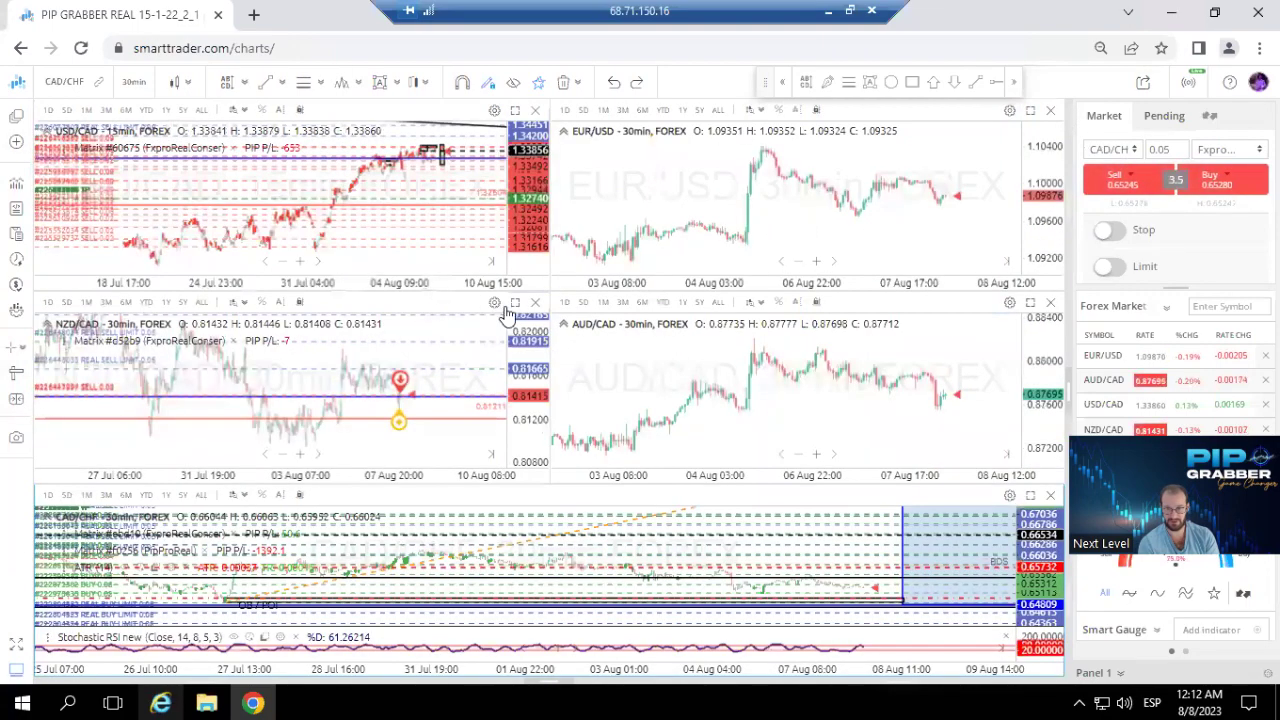
{"action": "double_click", "coordinate": [597, 438]}
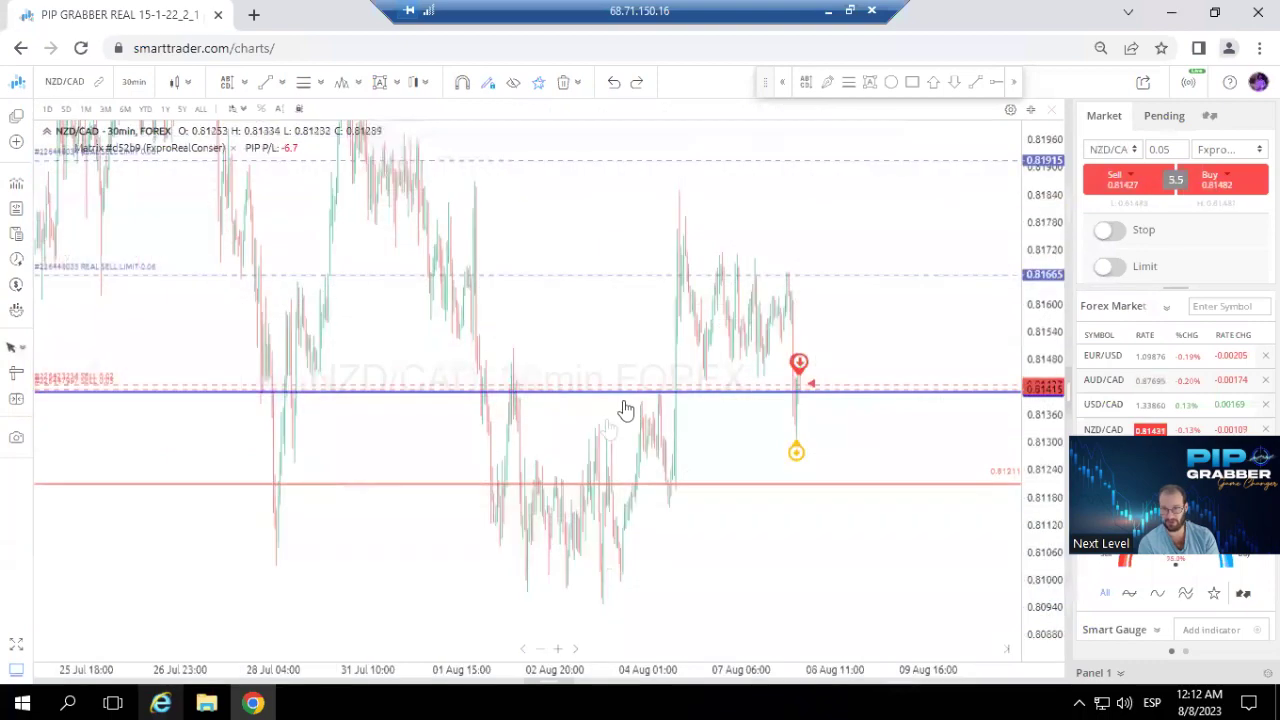
Zoom the NZD/CAD chart out to about 2–8 August and compress the price scale.
{"action": "scroll", "coordinate": [853, 391], "scroll_direction": "up", "scroll_amount": 5}
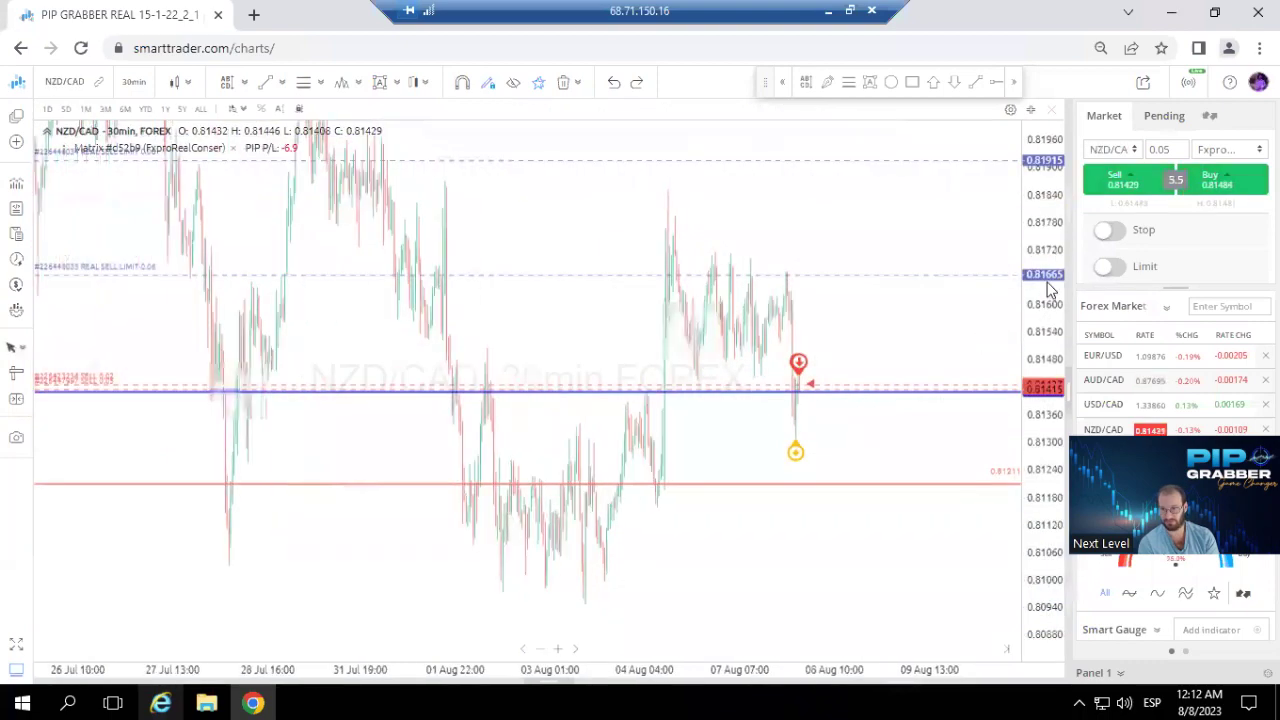
{"action": "mouse_move", "coordinate": [1039, 238]}
{"action": "left_mouse_down"}
{"action": "mouse_move", "coordinate": [1036, 268]}
{"action": "mouse_move", "coordinate": [994, 297]}
{"action": "left_mouse_up"}
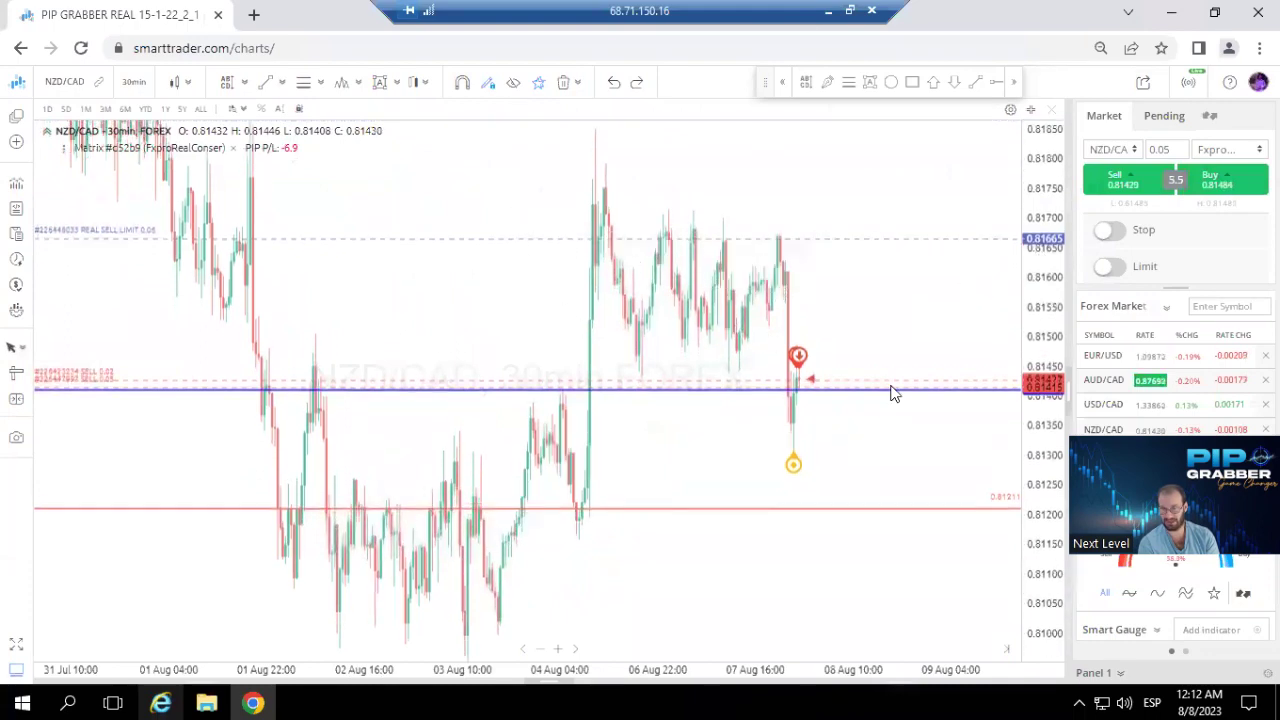
{"action": "scroll", "coordinate": [843, 371], "scroll_direction": "up", "scroll_amount": 3}
{"action": "scroll", "coordinate": [840, 374], "scroll_direction": "up", "scroll_amount": 3}
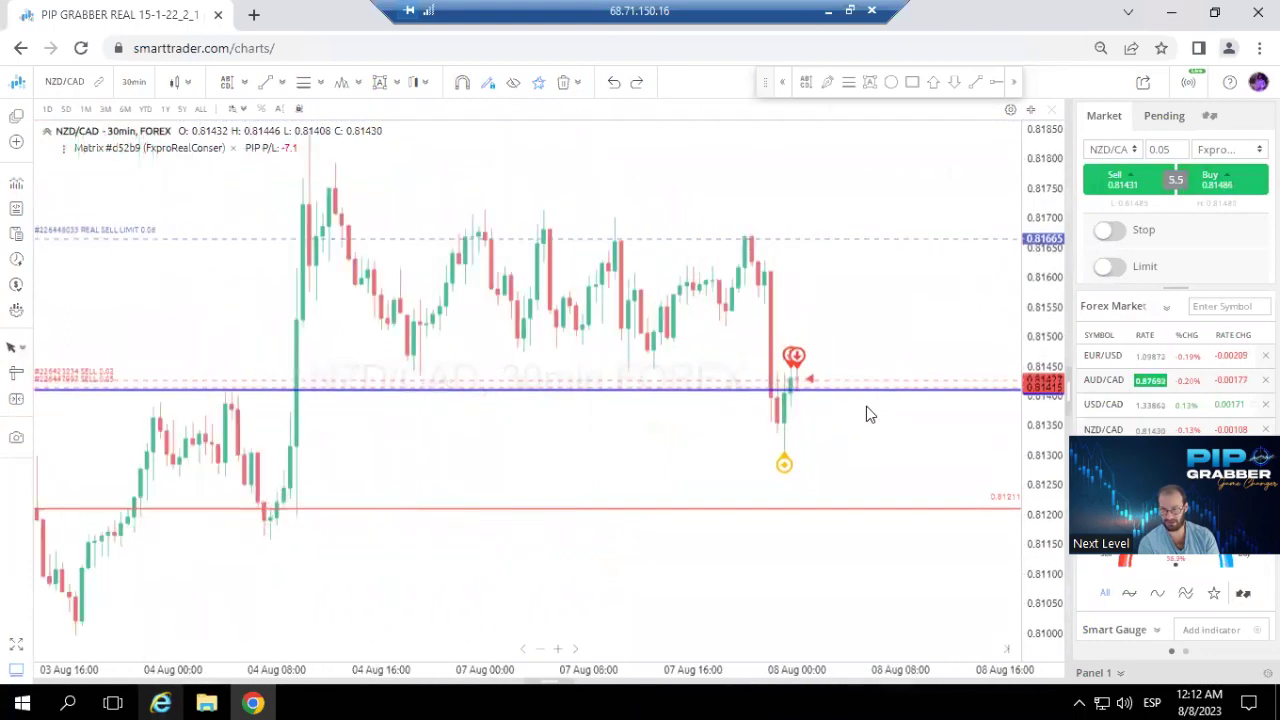
{"action": "scroll", "coordinate": [866, 411], "scroll_direction": "up", "scroll_amount": 2}
{"action": "scroll", "coordinate": [620, 210], "scroll_direction": "up", "scroll_amount": 2}
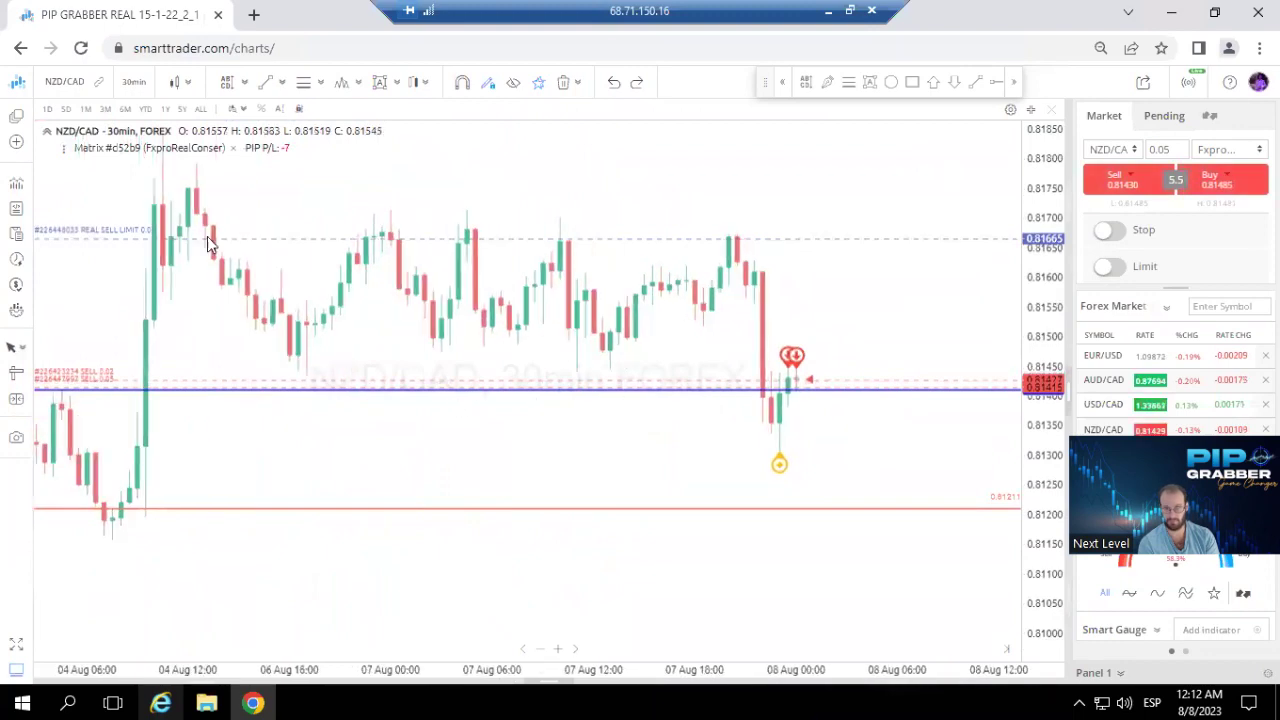
{"action": "scroll", "coordinate": [835, 410], "scroll_direction": "down", "scroll_amount": 2}
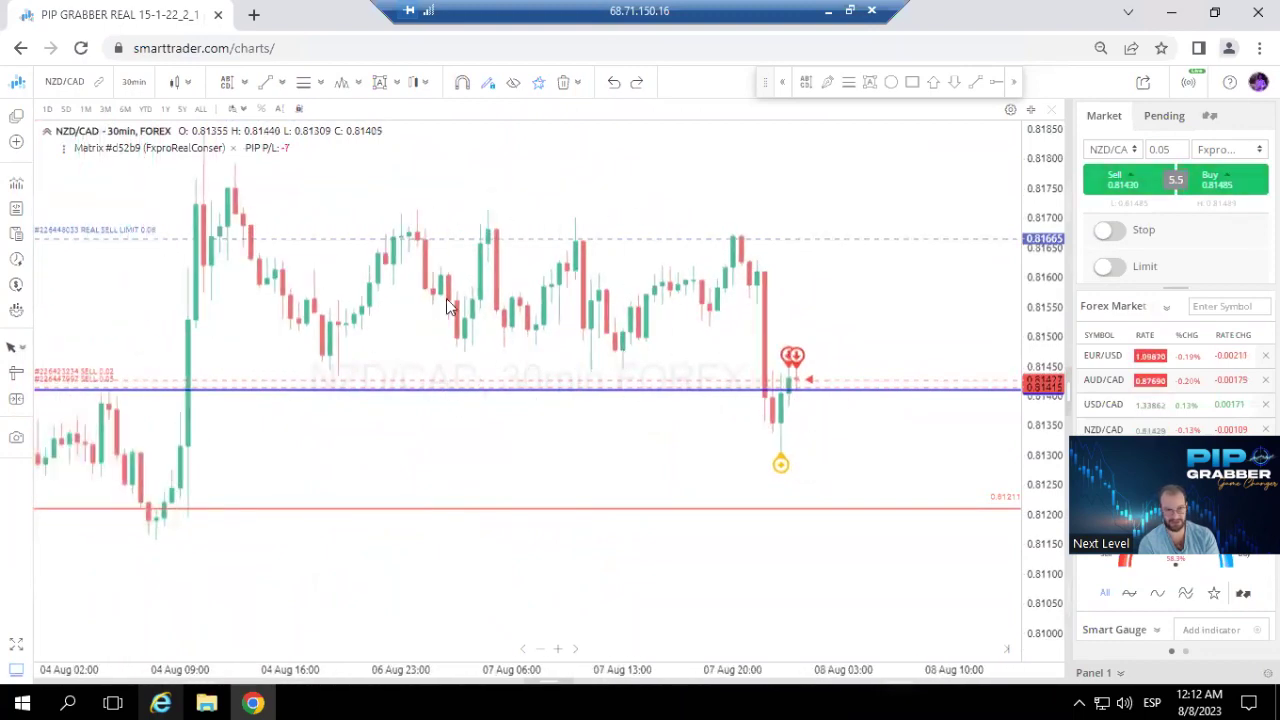
{"action": "scroll", "coordinate": [474, 309], "scroll_direction": "down", "scroll_amount": 1}
{"action": "scroll", "coordinate": [508, 329], "scroll_direction": "down", "scroll_amount": 1}
{"action": "scroll", "coordinate": [668, 376], "scroll_direction": "down", "scroll_amount": 1}
{"action": "scroll", "coordinate": [800, 300], "scroll_direction": "down", "scroll_amount": 1}
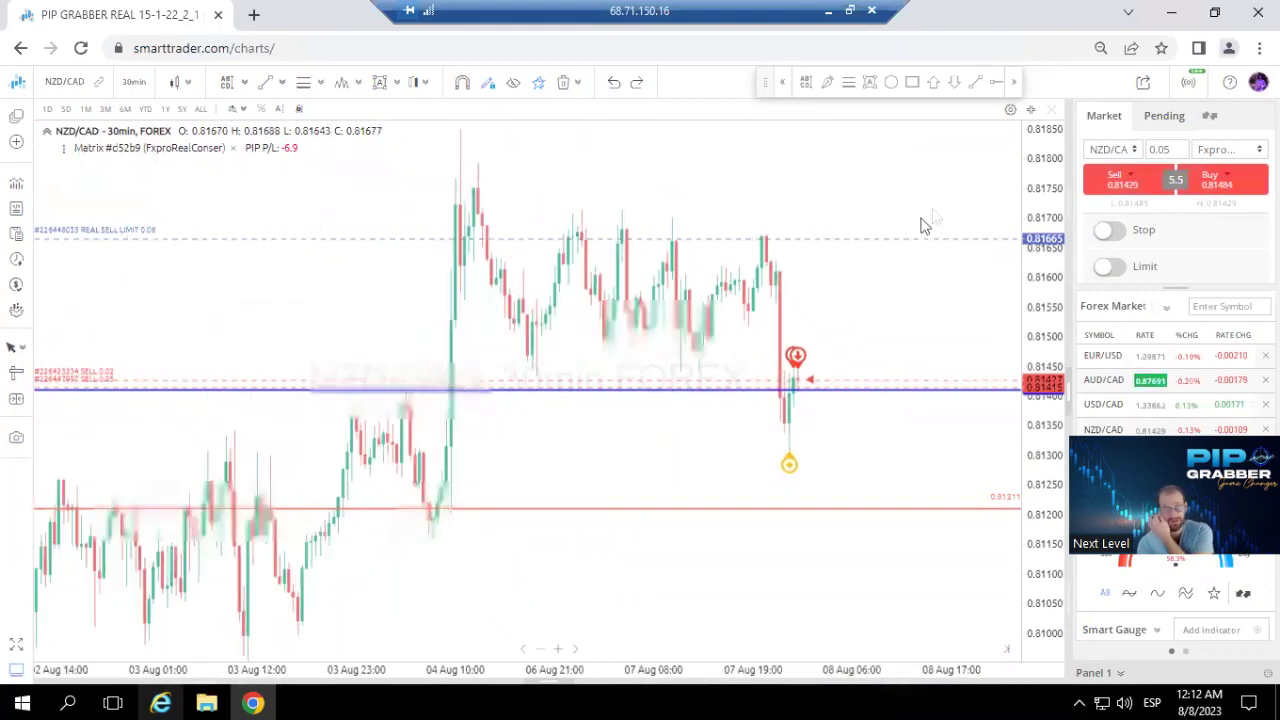
{"action": "scroll", "coordinate": [960, 210], "scroll_direction": "down", "scroll_amount": 1}
{"action": "left_click_drag", "start_coordinate": [1043, 170], "coordinate": [1020, 251]}
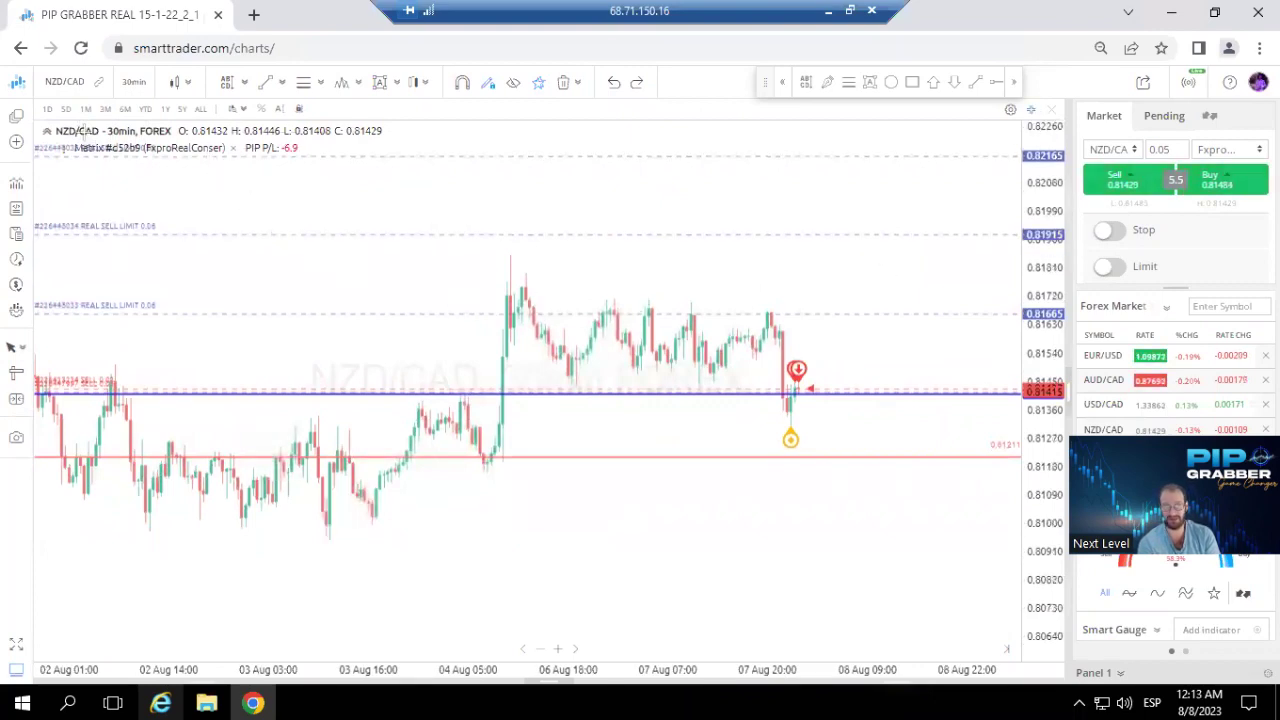
Restore the four-chart grid and make AUD/CAD the active chart.
{"action": "double_click", "coordinate": [90, 130]}
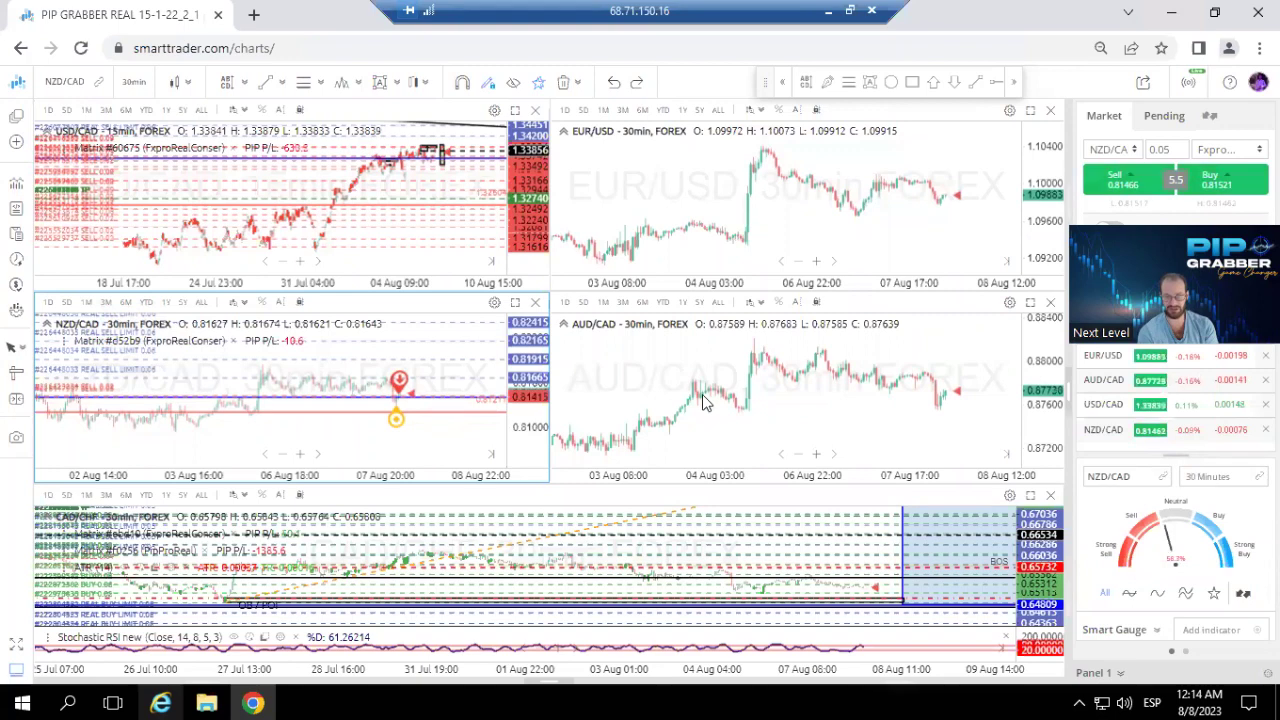
{"action": "left_click", "coordinate": [669, 383]}
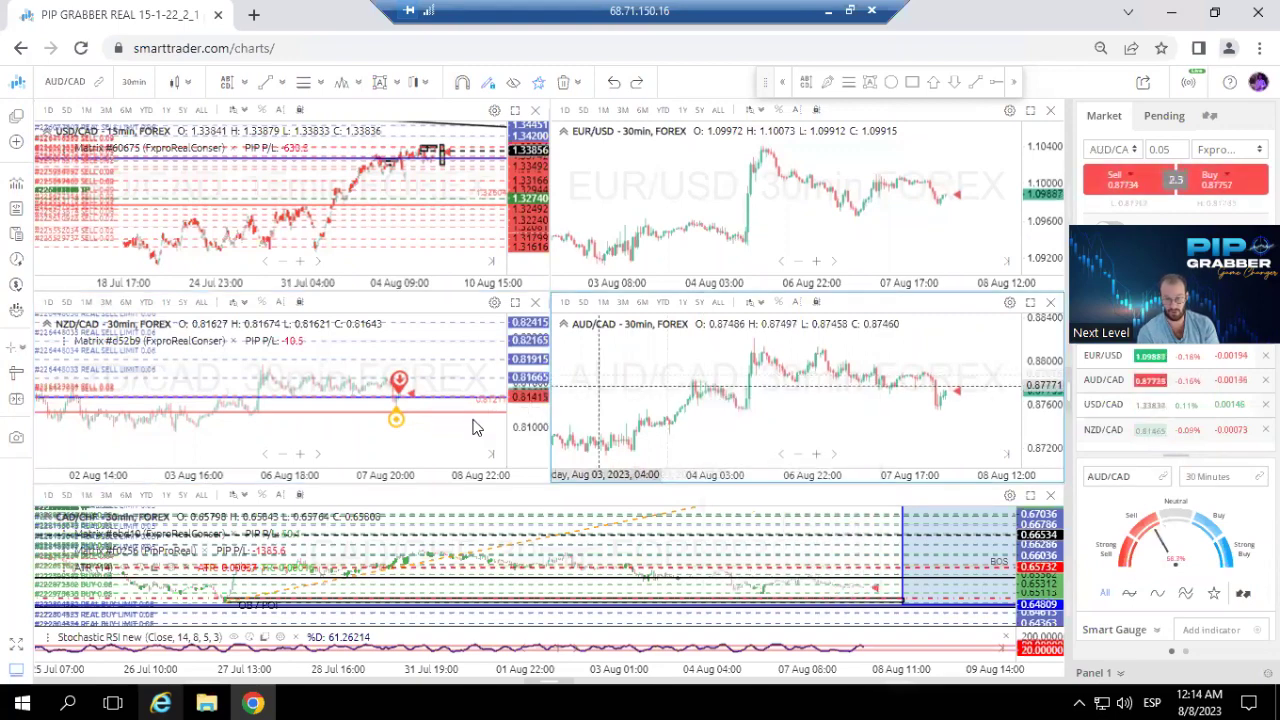
Make the NZD/CAD panel the active chart again.
{"action": "left_click", "coordinate": [502, 314]}
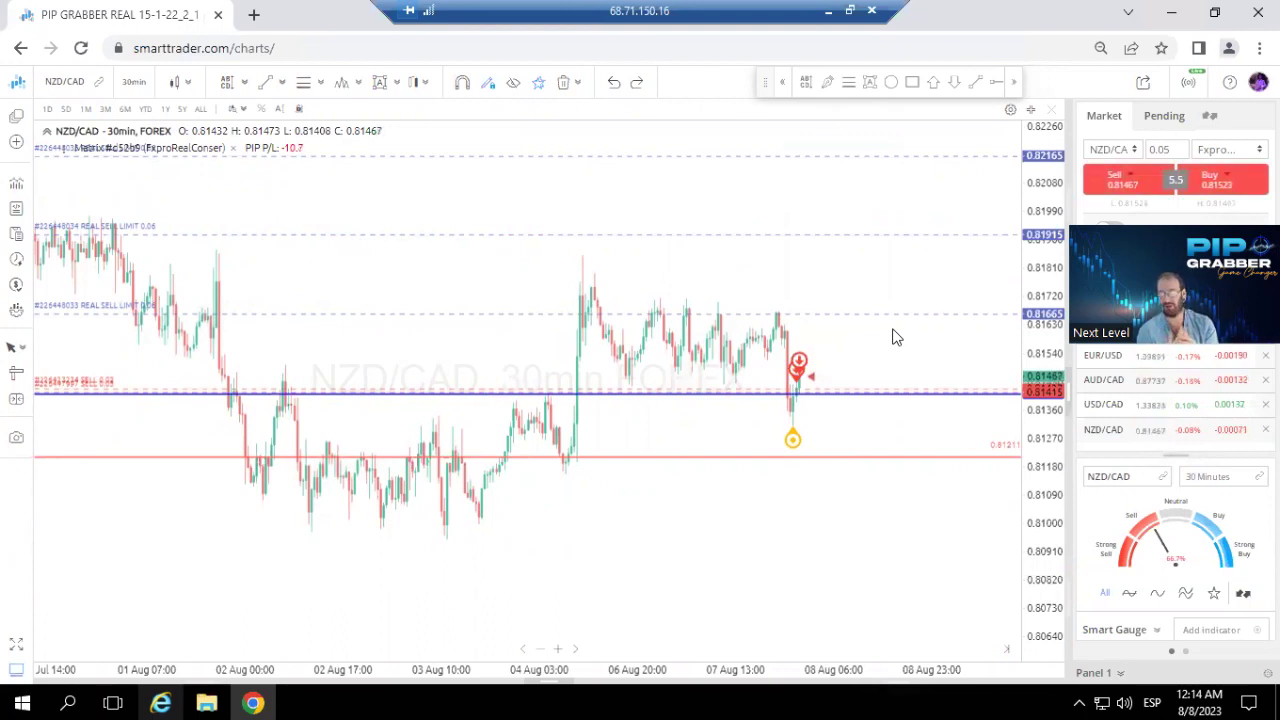
Choose the 1-day timeframe for NZD/CAD and scroll the daily chart right.
{"action": "left_click", "coordinate": [135, 84]}
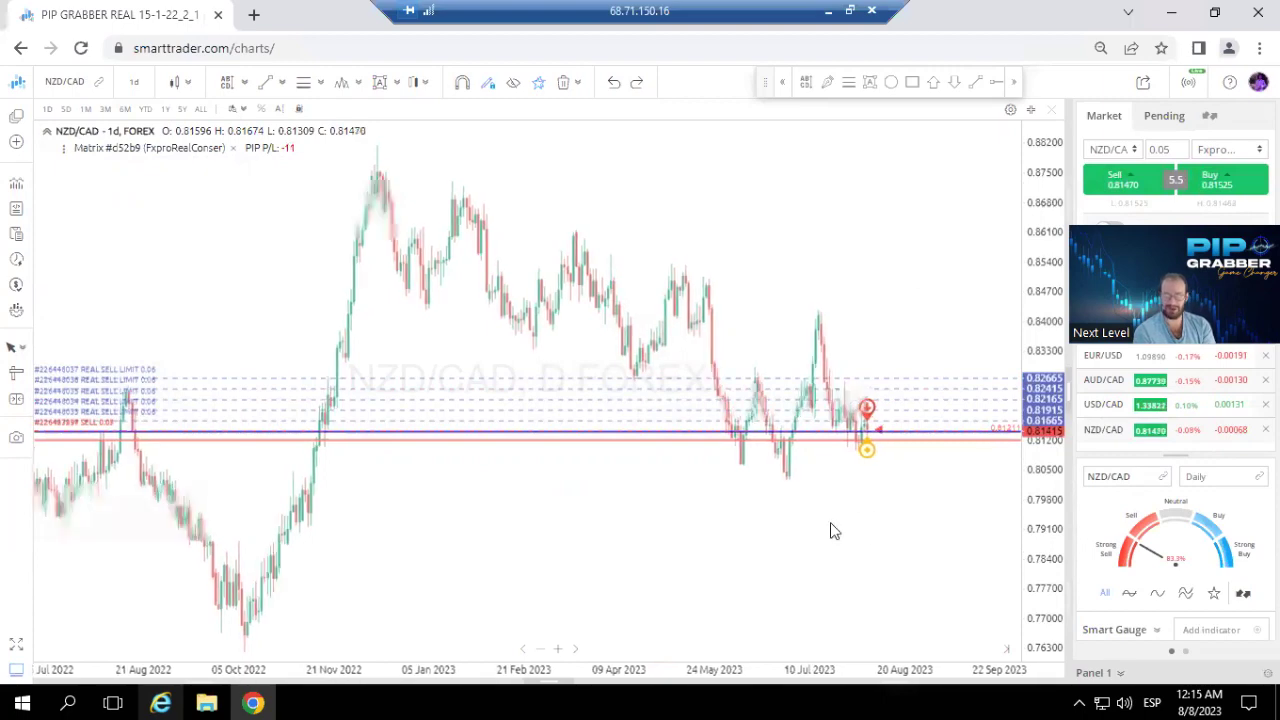
{"action": "scroll", "coordinate": [830, 520], "scroll_direction": "right", "scroll_amount": 2}
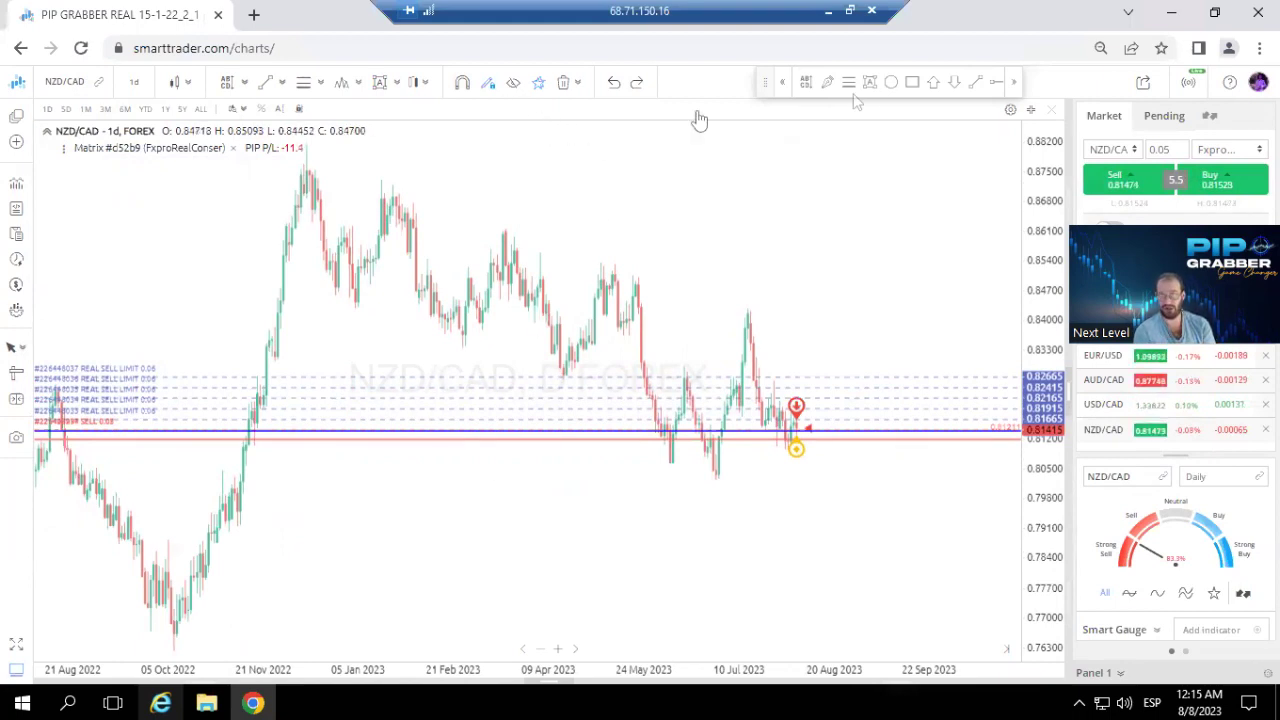
Choose the trend line tool and switch the cursor to crosshair mode.
{"action": "left_click", "coordinate": [972, 84]}
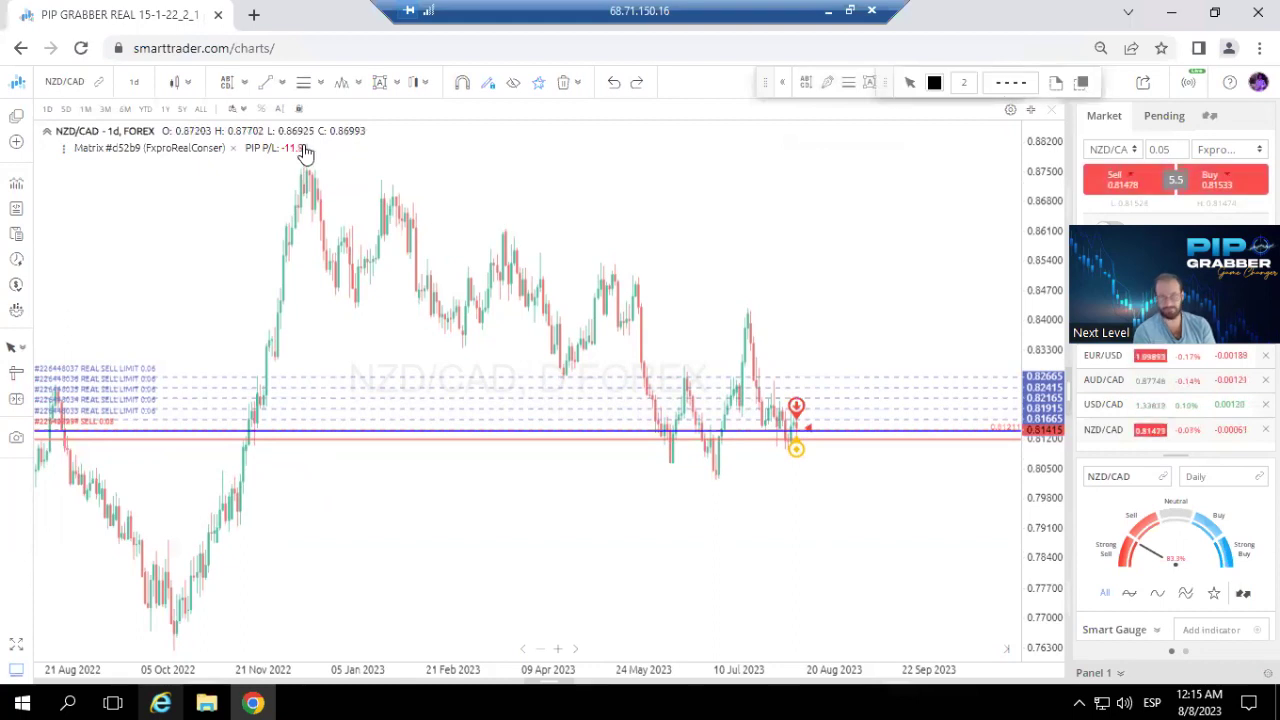
{"action": "left_click", "coordinate": [20, 348]}
{"action": "left_click", "coordinate": [89, 408]}
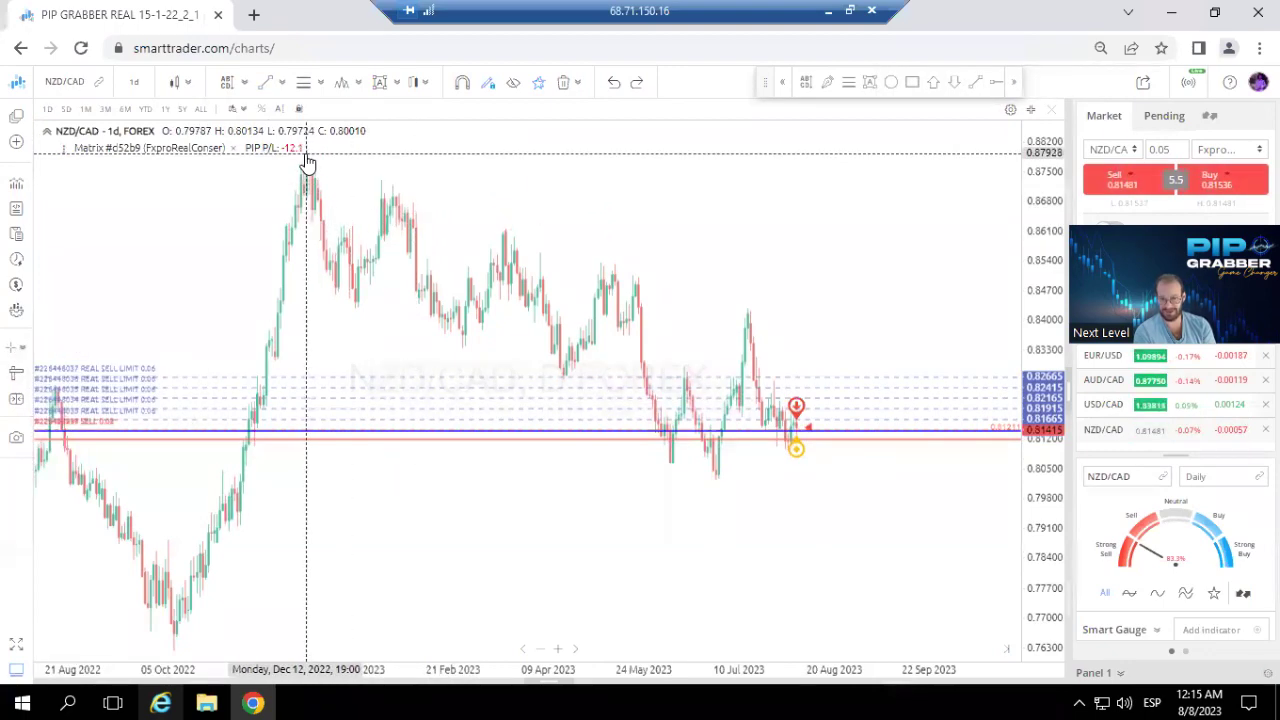
Draw the descending trend line from the December 2022 high past the July 2023 peak.
{"action": "left_click", "coordinate": [978, 90]}
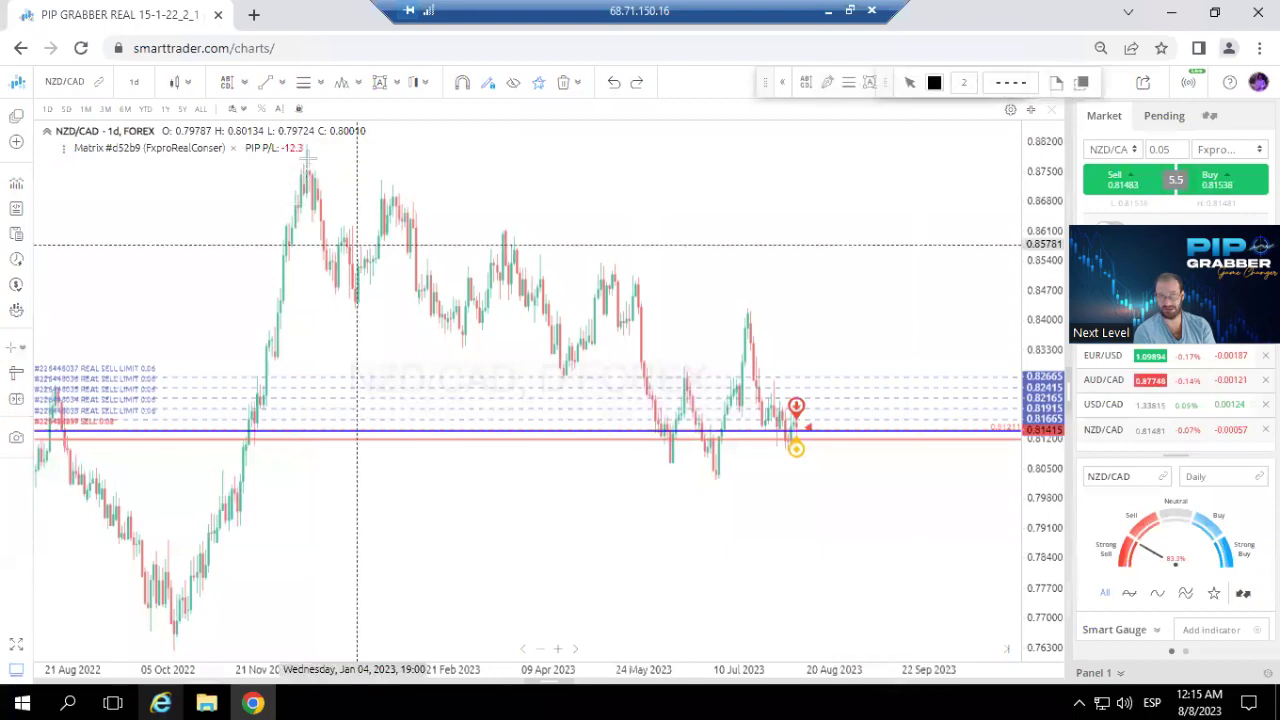
{"action": "left_click", "coordinate": [303, 147]}
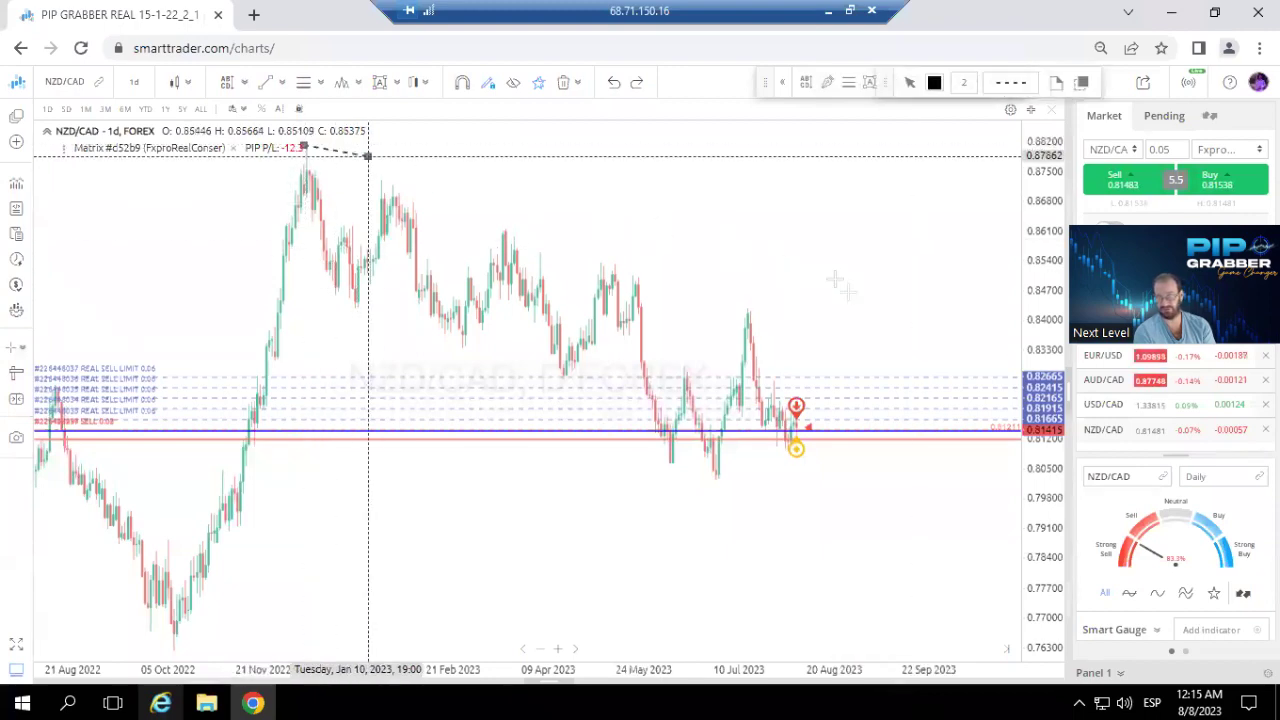
{"action": "left_click", "coordinate": [881, 363]}
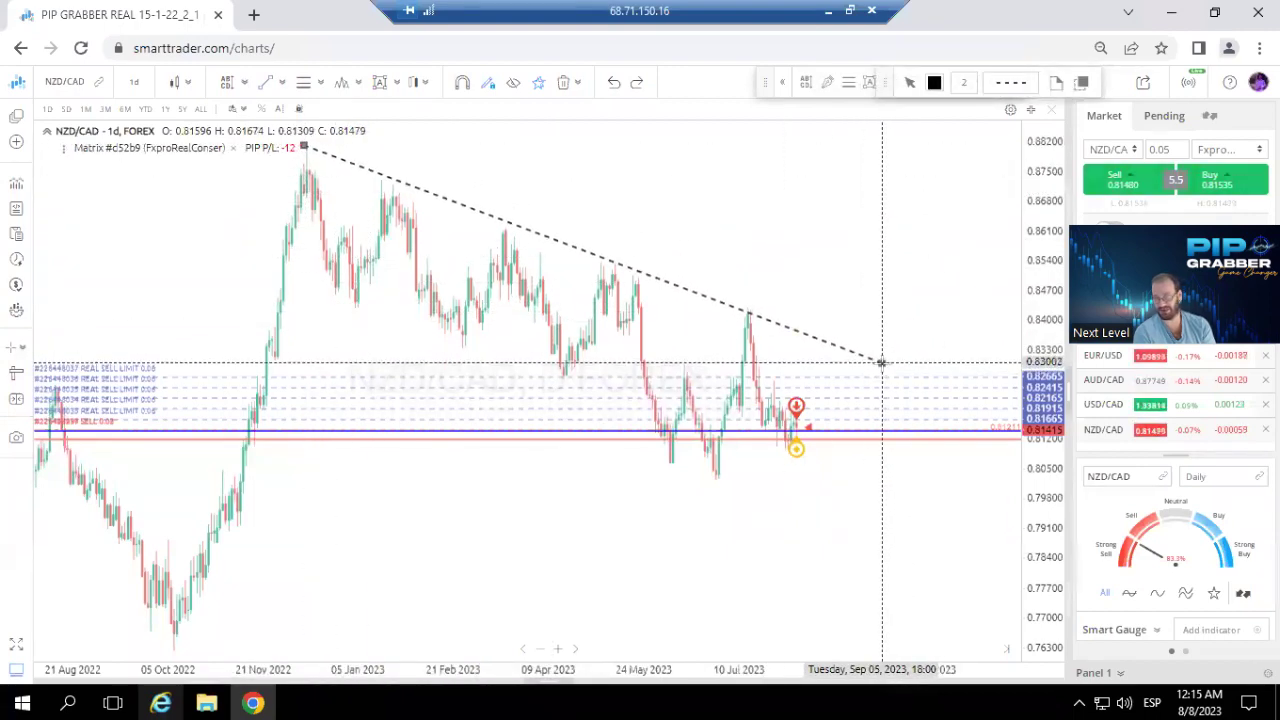
{"action": "right_click", "coordinate": [765, 214]}
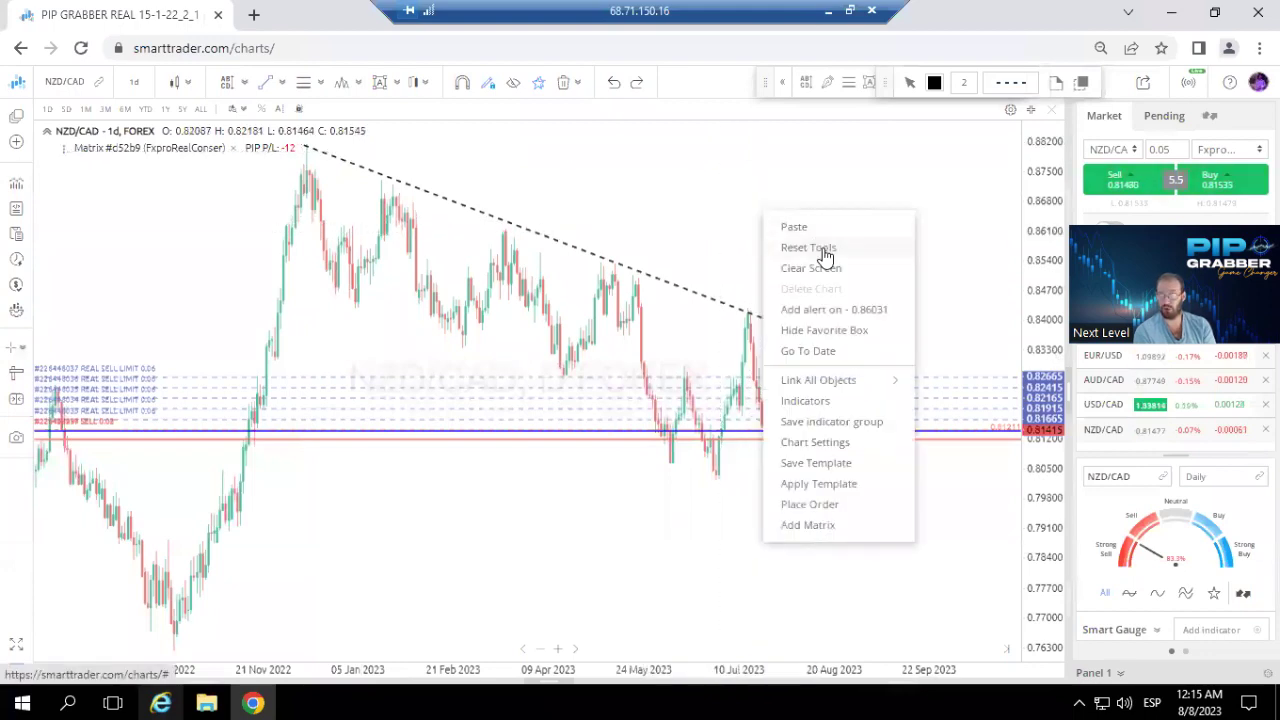
{"action": "left_click", "coordinate": [788, 198]}
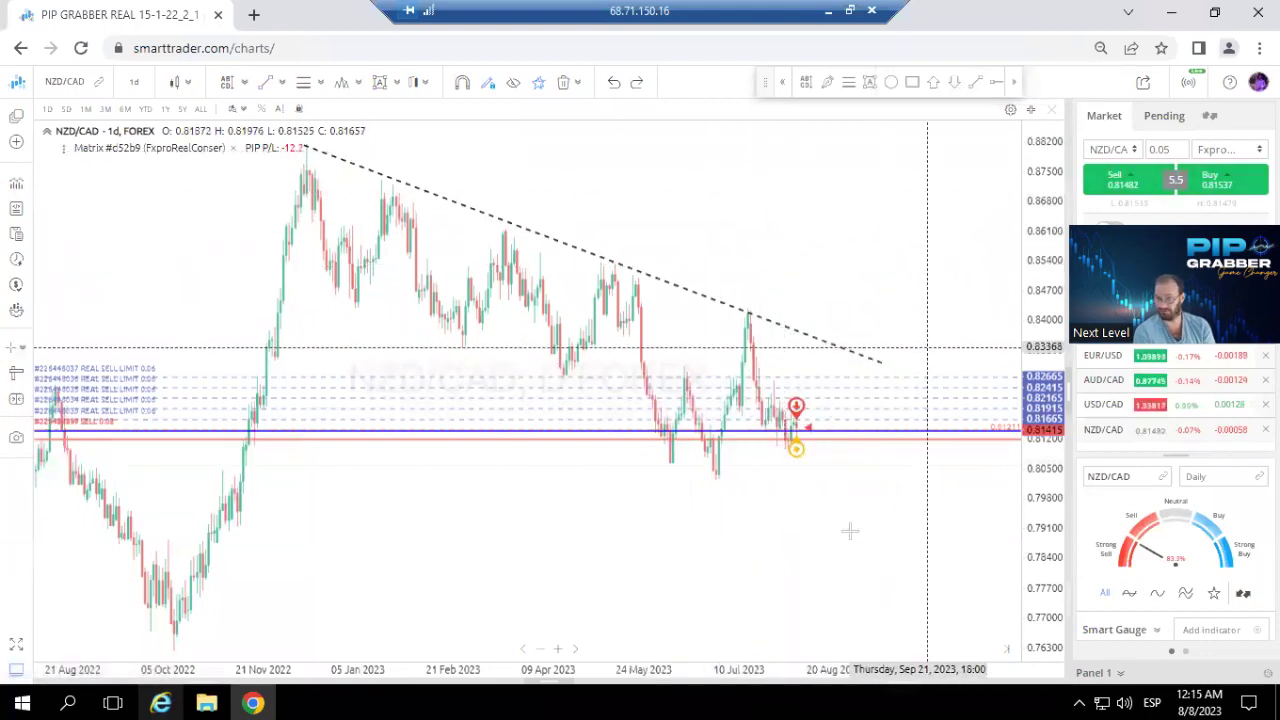
{"action": "scroll", "coordinate": [850, 528], "scroll_direction": "up", "scroll_amount": 1}
{"action": "scroll", "coordinate": [881, 511], "scroll_direction": "up", "scroll_amount": 2}
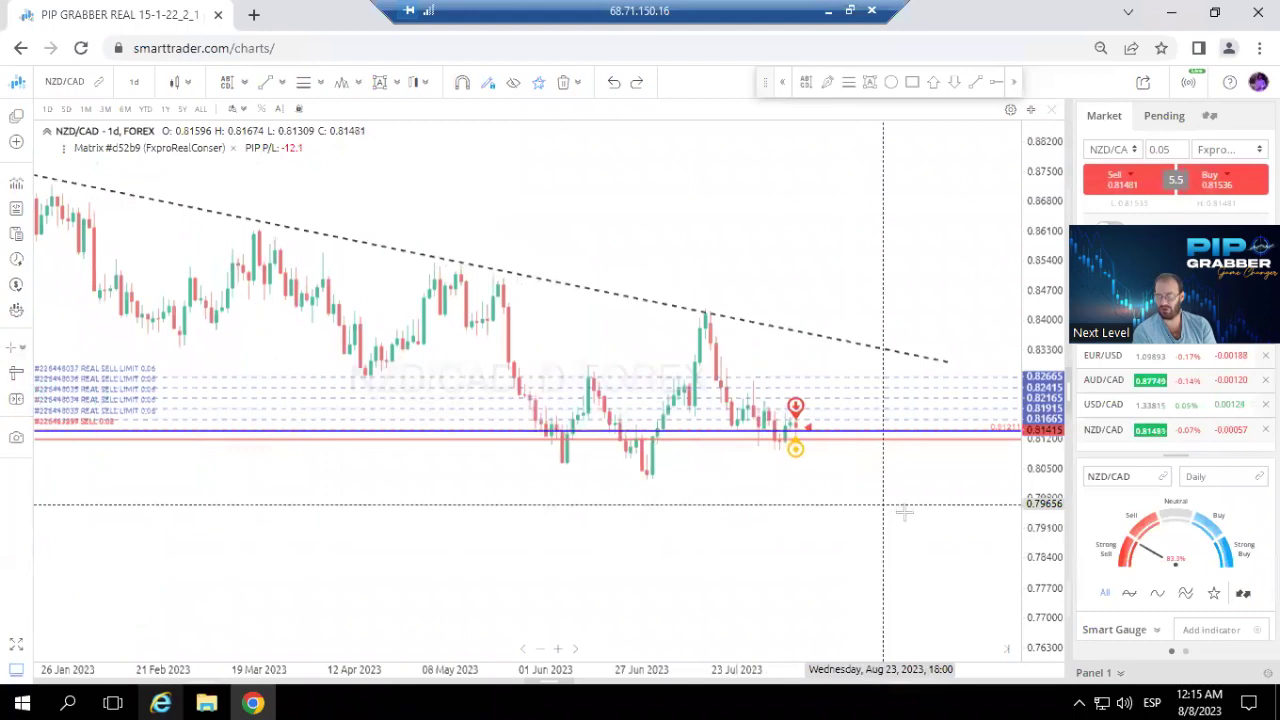
{"action": "scroll", "coordinate": [903, 514], "scroll_direction": "up", "scroll_amount": 1}
{"action": "scroll", "coordinate": [880, 550], "scroll_direction": "down", "scroll_amount": 1}
{"action": "scroll", "coordinate": [880, 550], "scroll_direction": "down", "scroll_amount": 1}
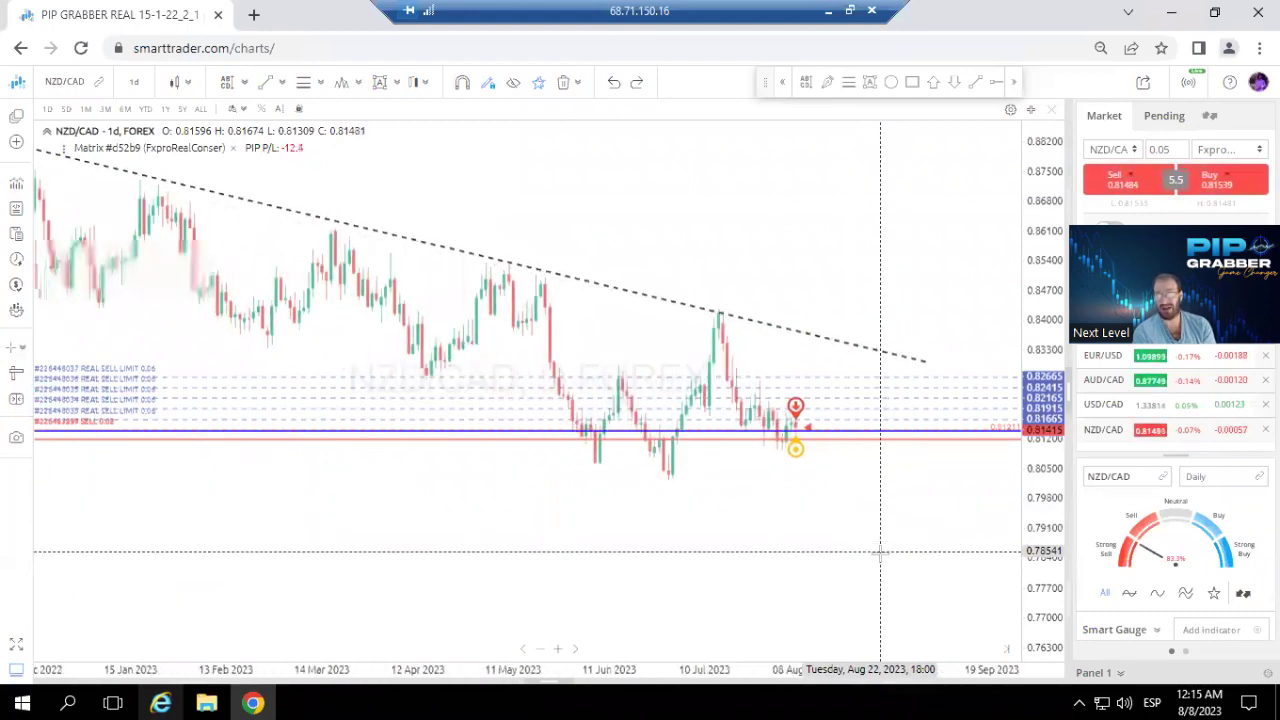
{"action": "scroll", "coordinate": [878, 534], "scroll_direction": "down", "scroll_amount": 1}
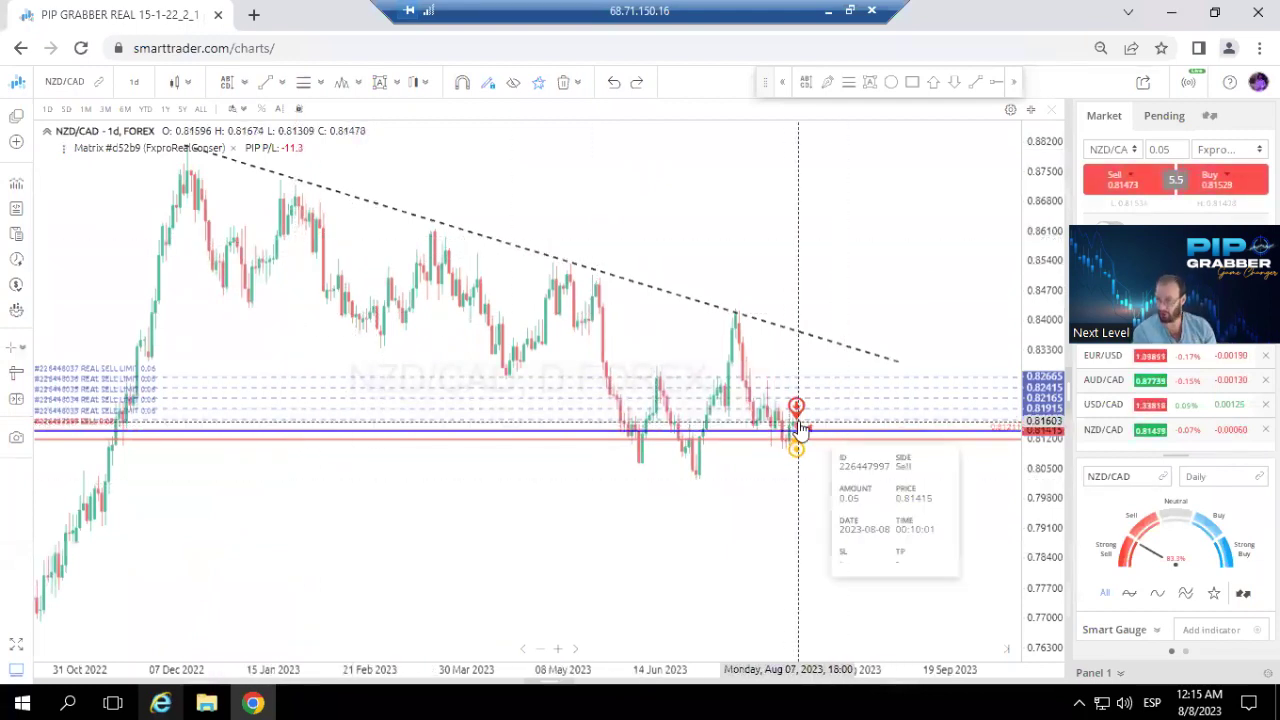
{"action": "left_click", "coordinate": [815, 315]}
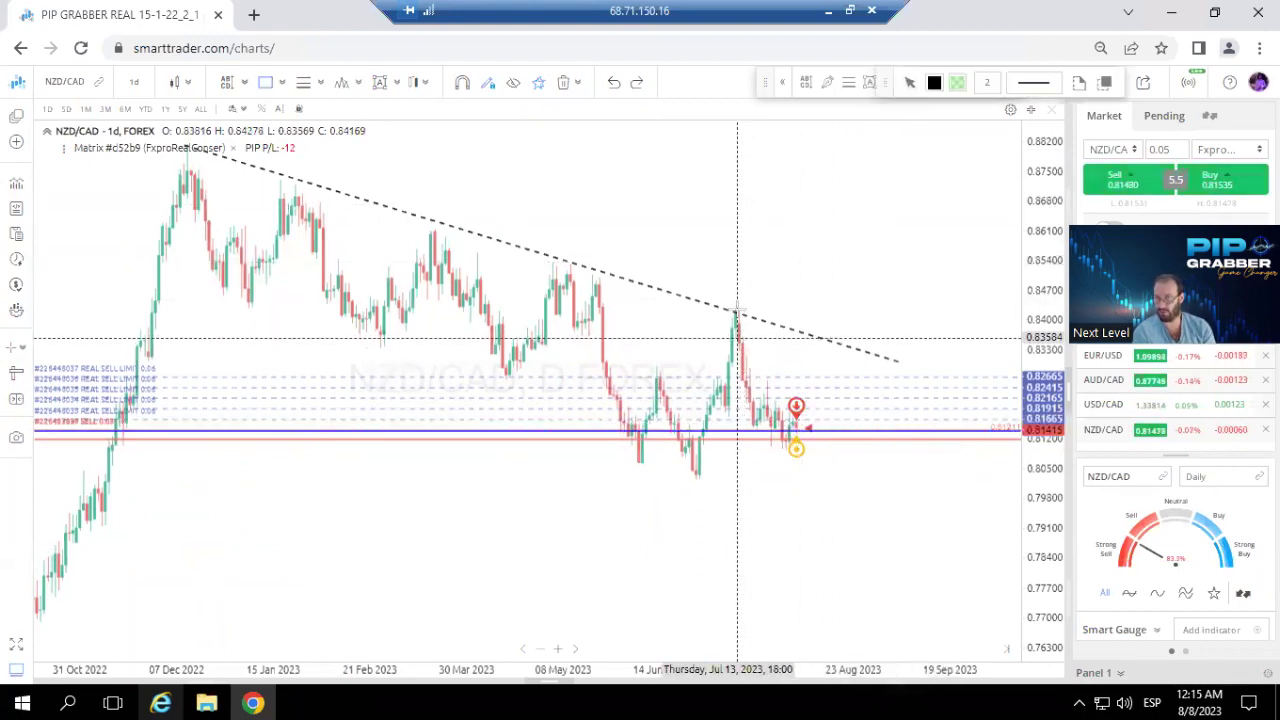
{"action": "left_click_drag", "start_coordinate": [737, 337], "coordinate": [872, 307]}
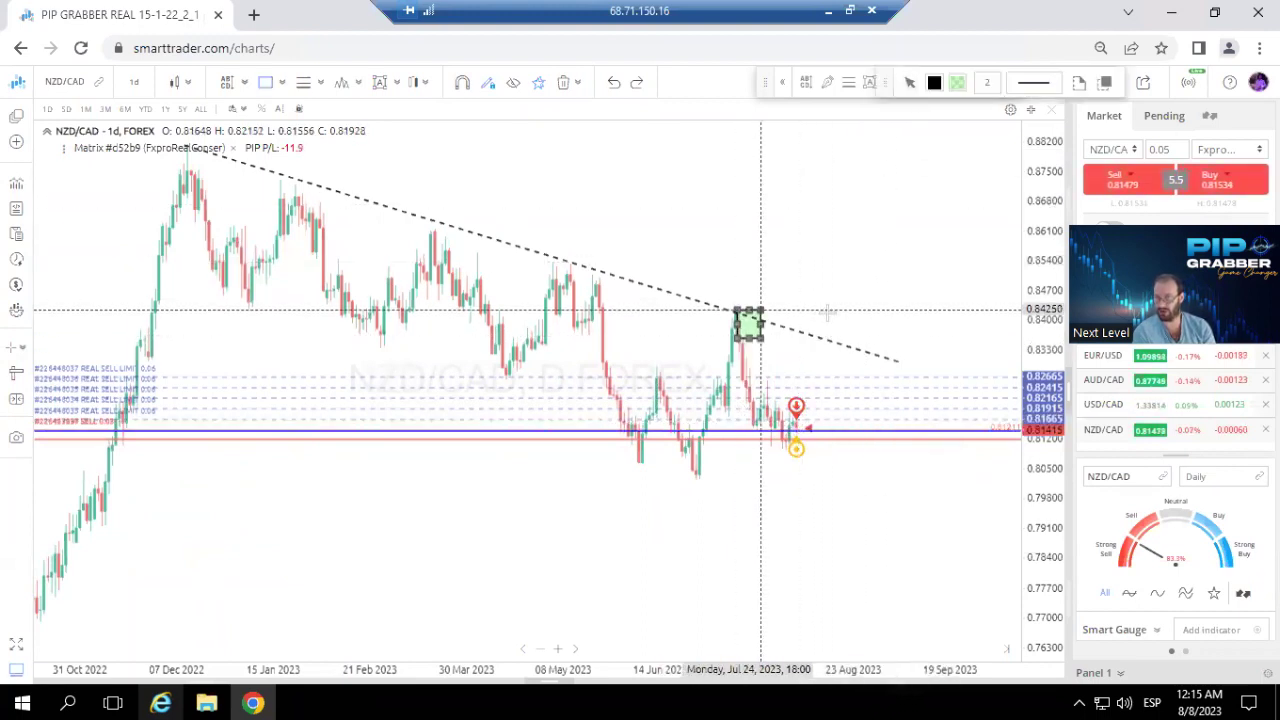
{"action": "right_click", "coordinate": [1004, 300]}
{"action": "left_click", "coordinate": [1027, 250]}
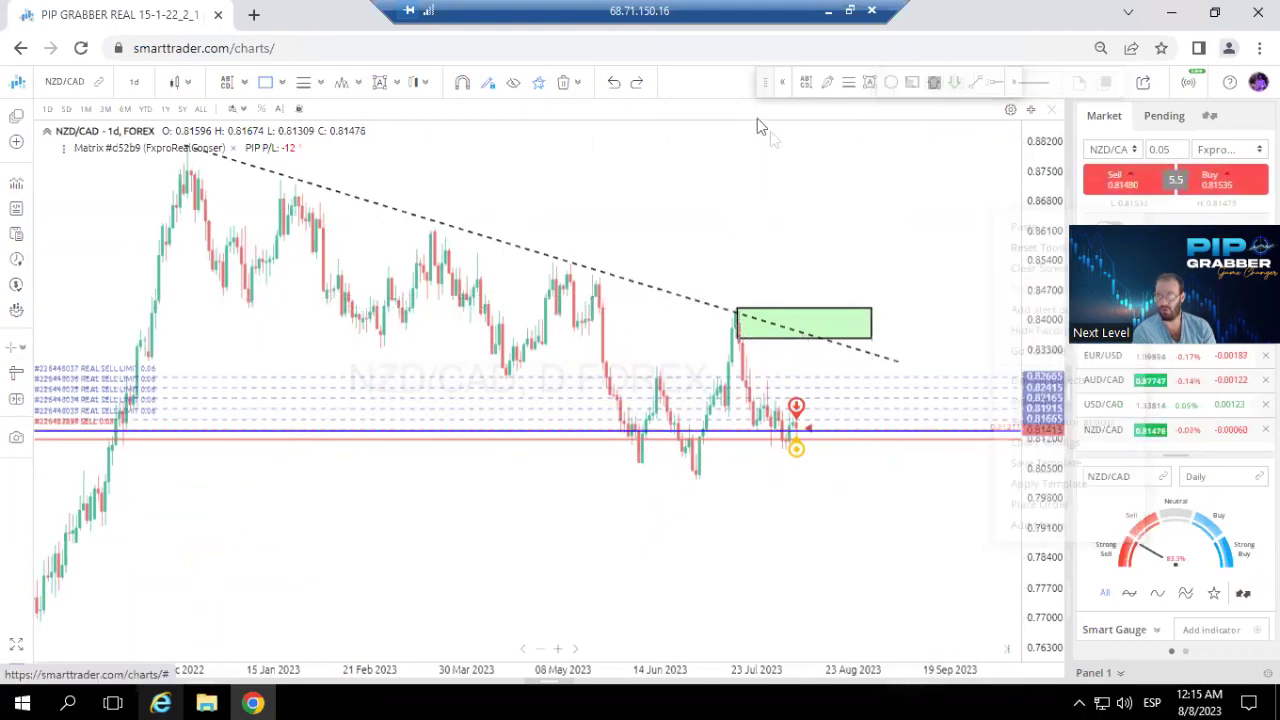
{"action": "left_click_drag", "start_coordinate": [803, 428], "coordinate": [830, 352]}
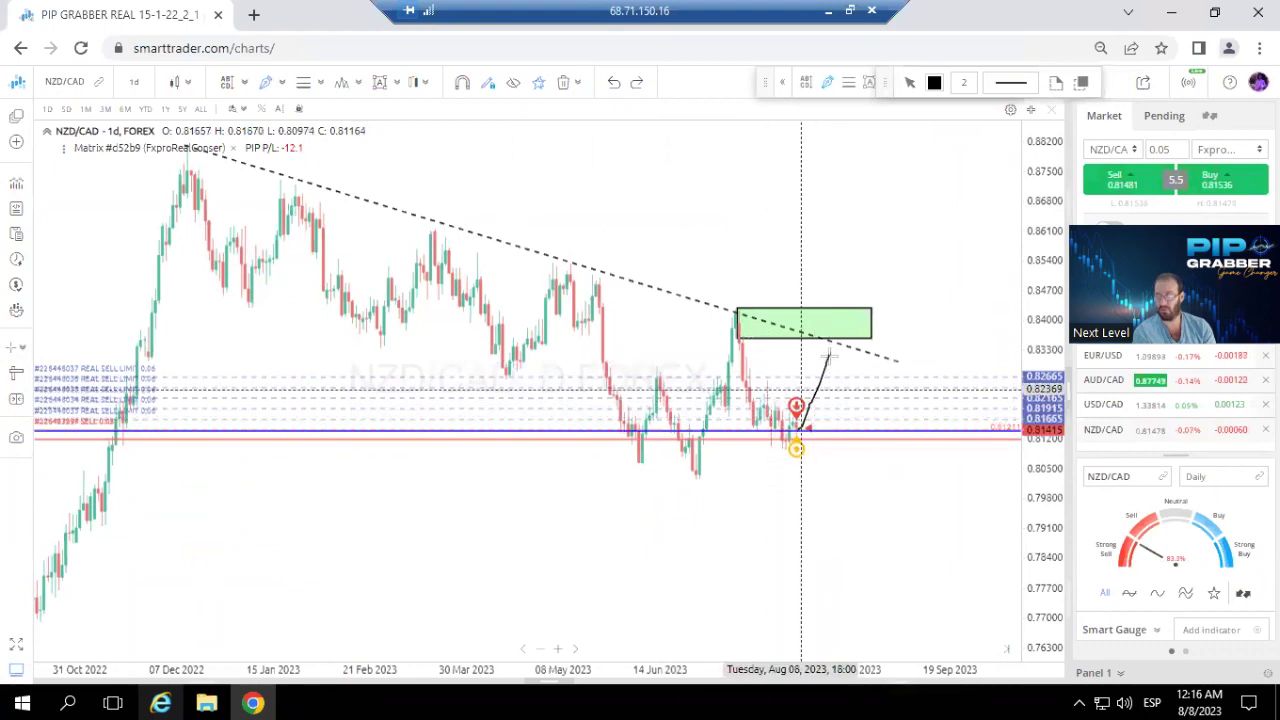
{"action": "mouse_move", "coordinate": [648, 371]}
{"action": "left_mouse_down"}
{"action": "mouse_move", "coordinate": [866, 371]}
{"action": "mouse_move", "coordinate": [660, 386]}
{"action": "left_mouse_up"}
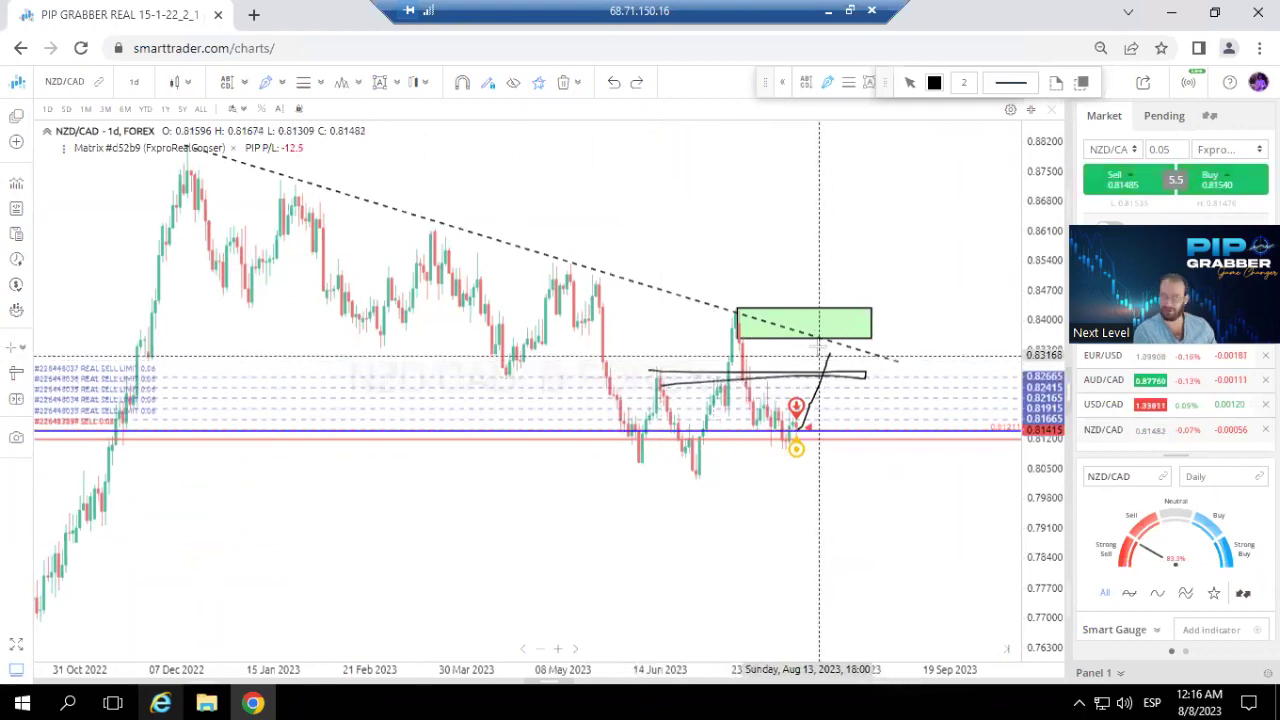
{"action": "key", "text": "ctrl+z"}
{"action": "key", "text": "ctrl+z"}
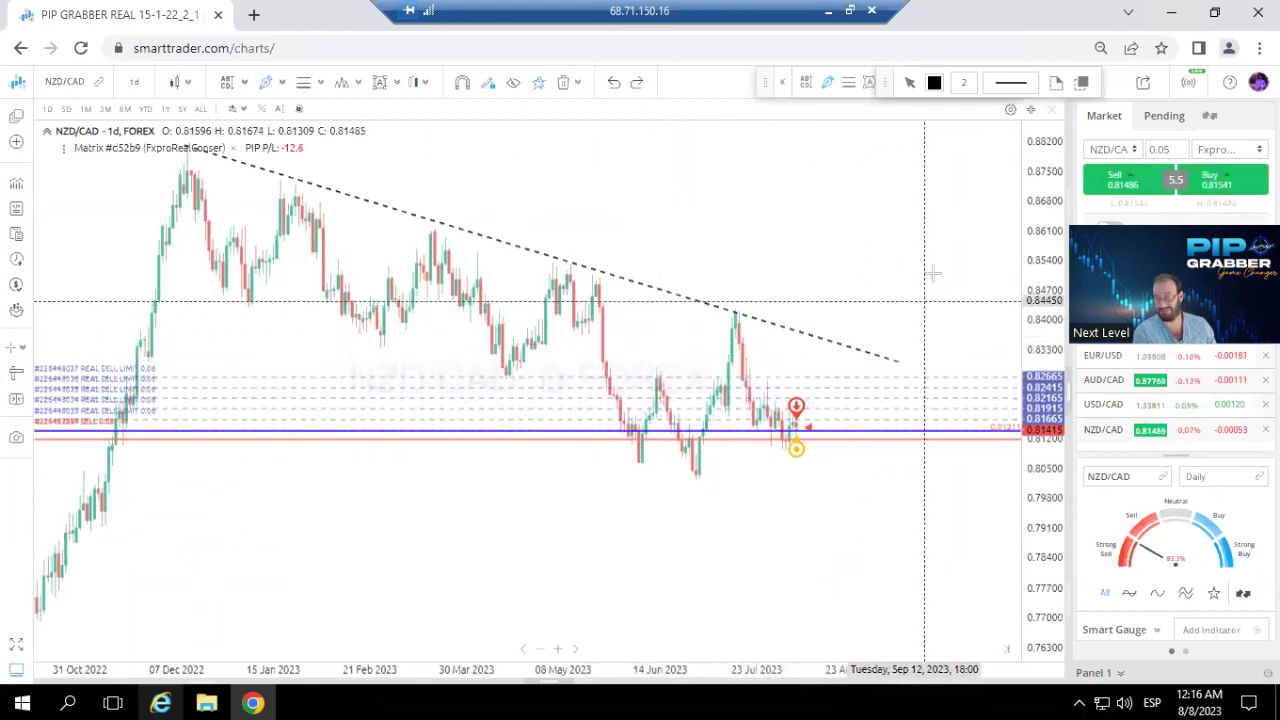
{"action": "right_click", "coordinate": [932, 268]}
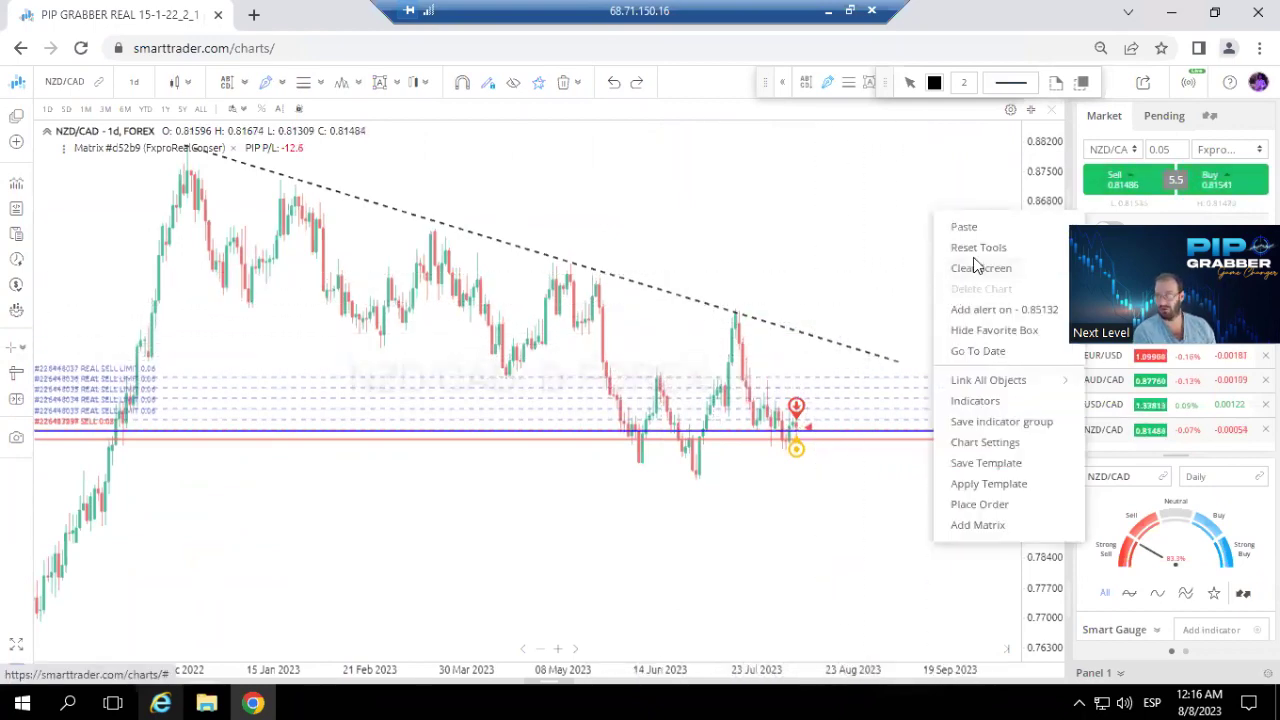
Draw a green box below the trend line and a red SL-style box above it.
{"action": "left_click", "coordinate": [895, 244]}
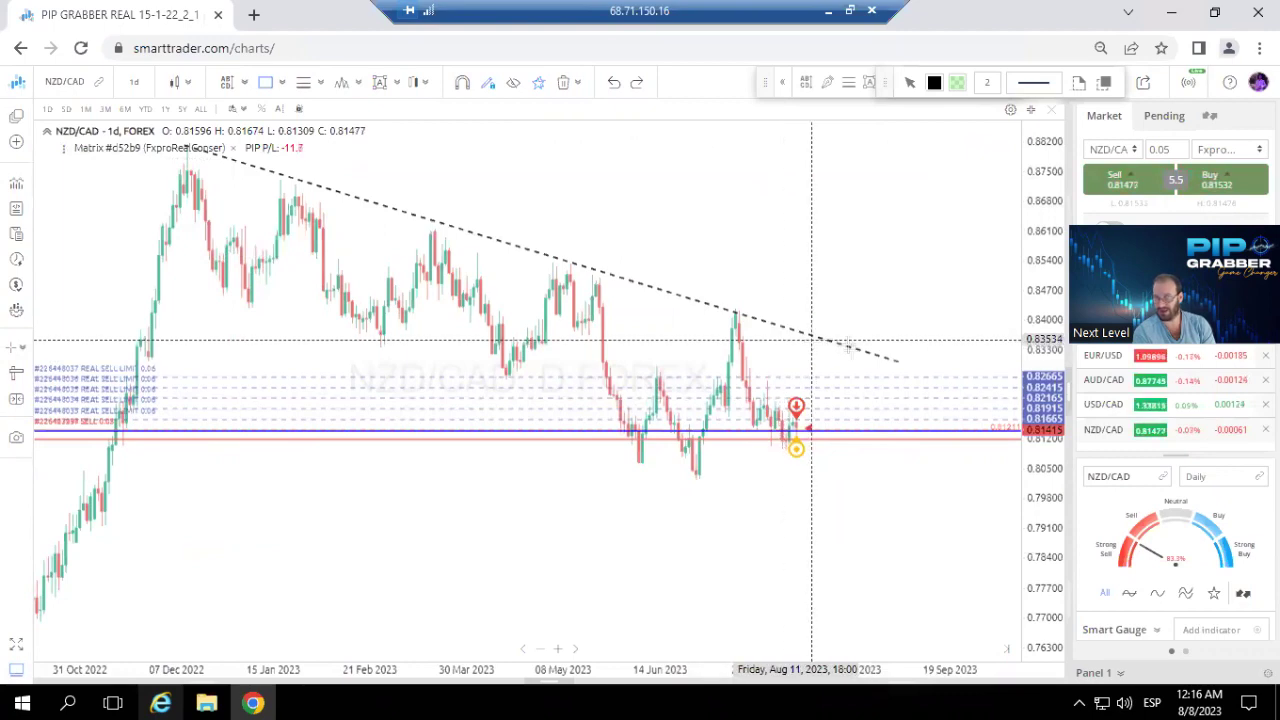
{"action": "left_click_drag", "start_coordinate": [811, 340], "coordinate": [870, 463]}
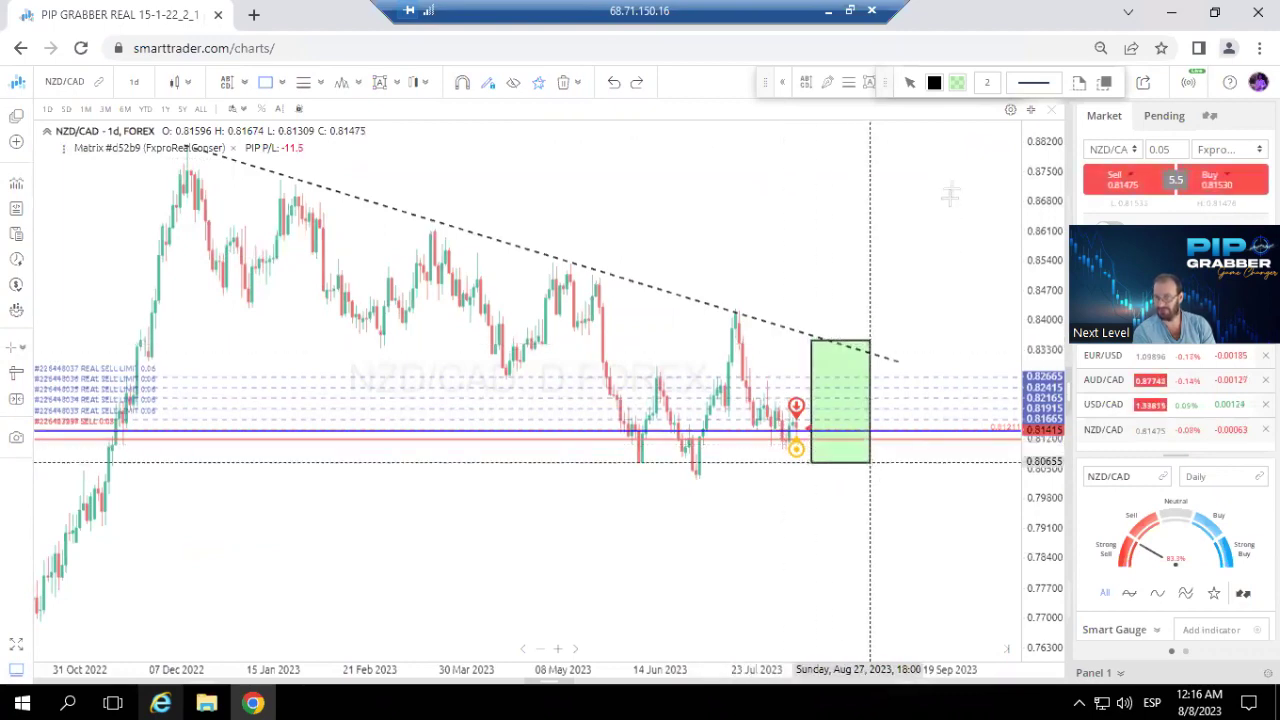
{"action": "left_click", "coordinate": [1078, 88]}
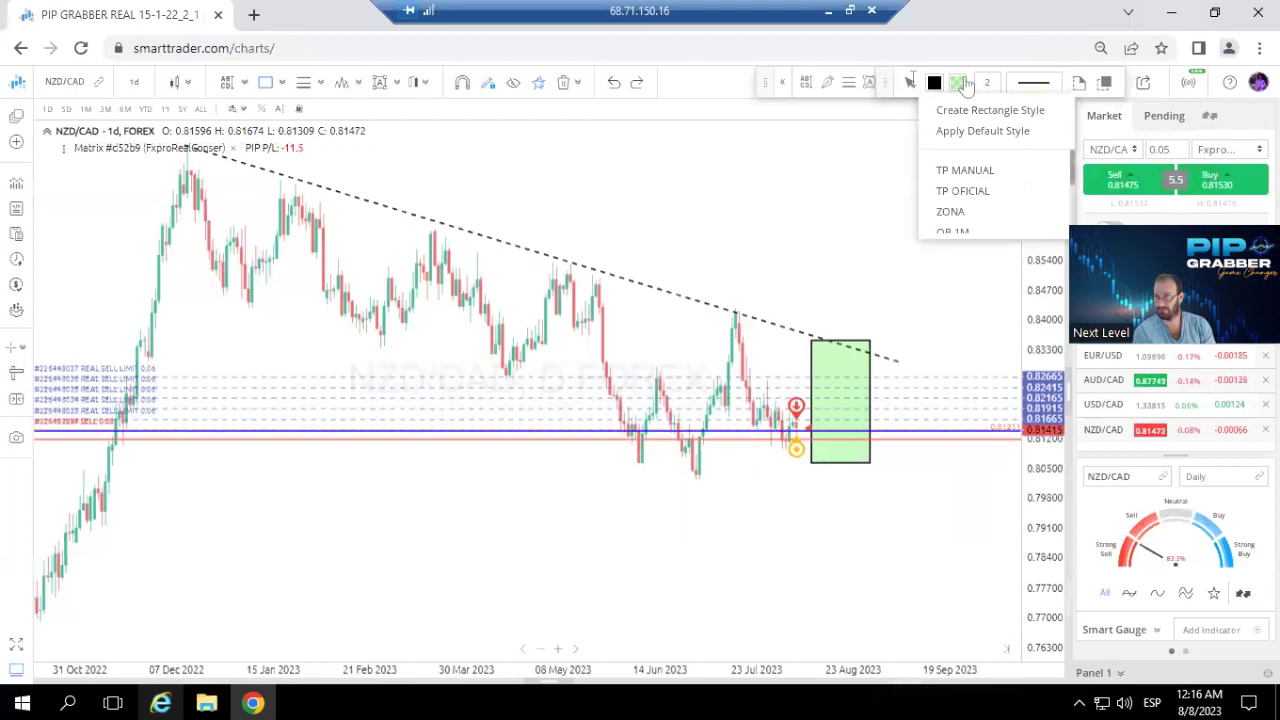
{"action": "left_click", "coordinate": [884, 88]}
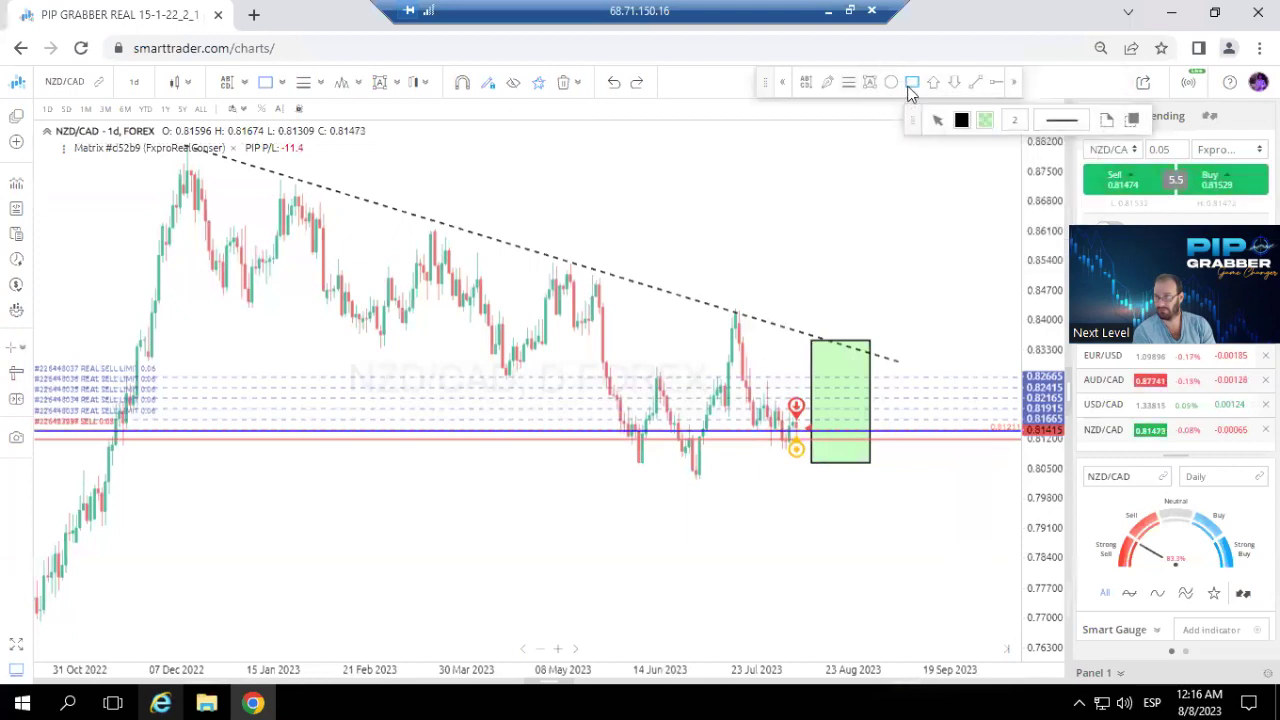
{"action": "left_click", "coordinate": [1107, 122]}
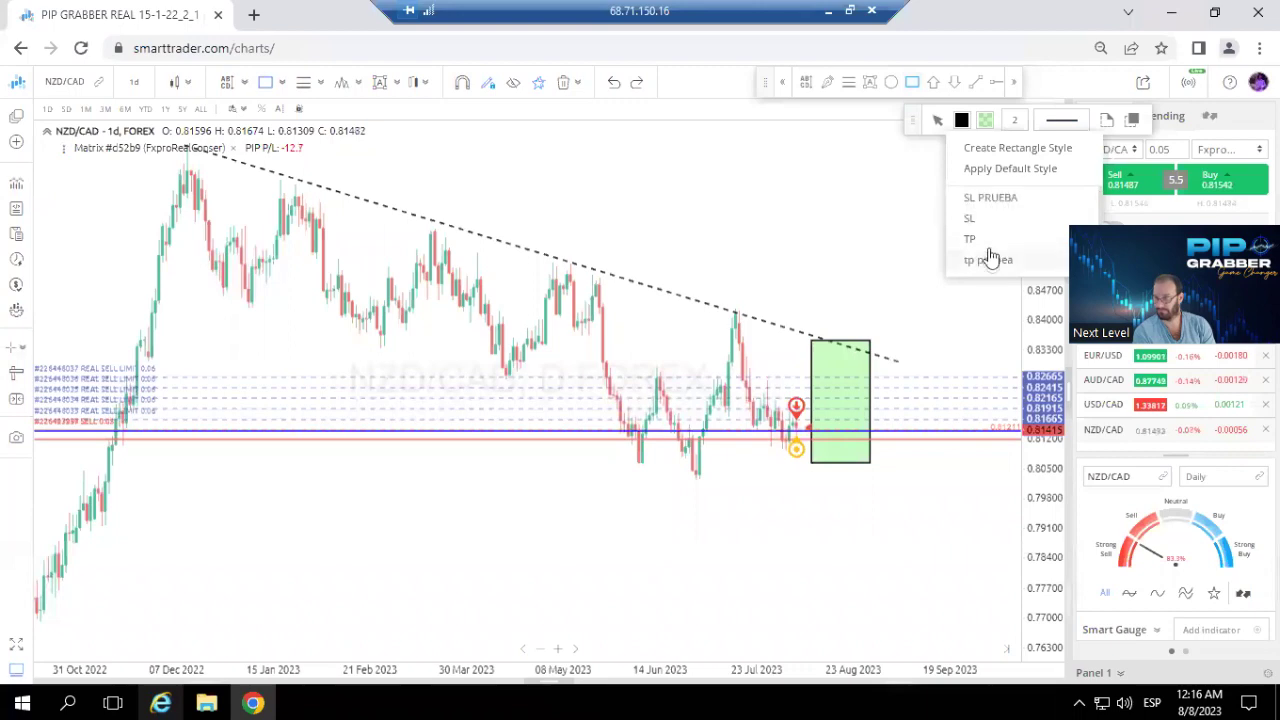
{"action": "left_click", "coordinate": [1000, 218]}
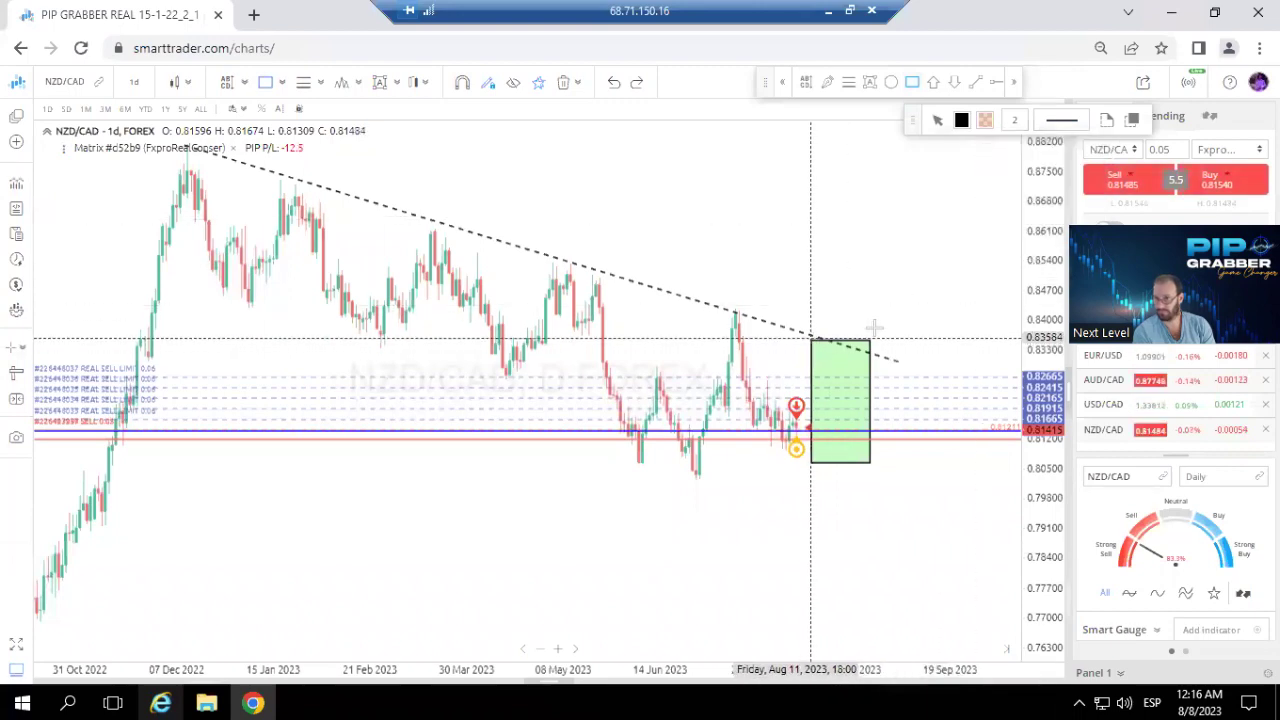
{"action": "left_click_drag", "start_coordinate": [810, 338], "coordinate": [880, 300]}
Narrow the red stop-loss box to match the green box's width.
{"action": "right_click", "coordinate": [960, 277]}
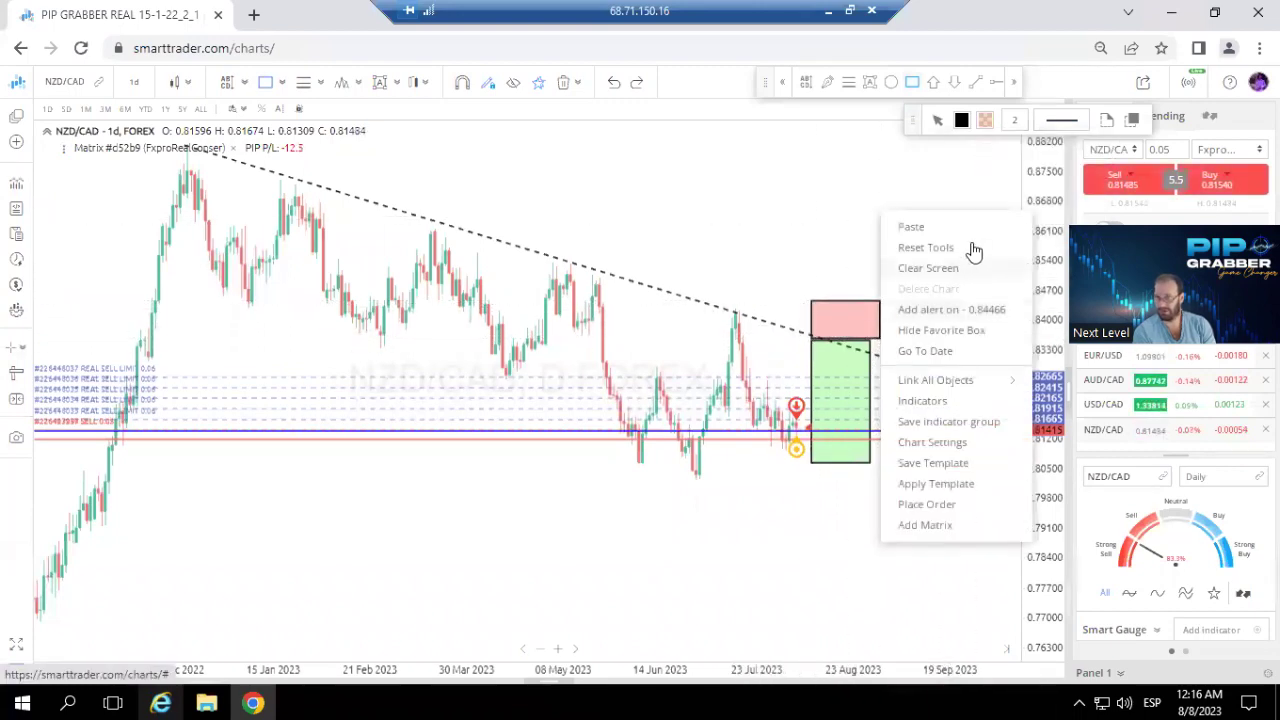
{"action": "key", "text": "Escape"}
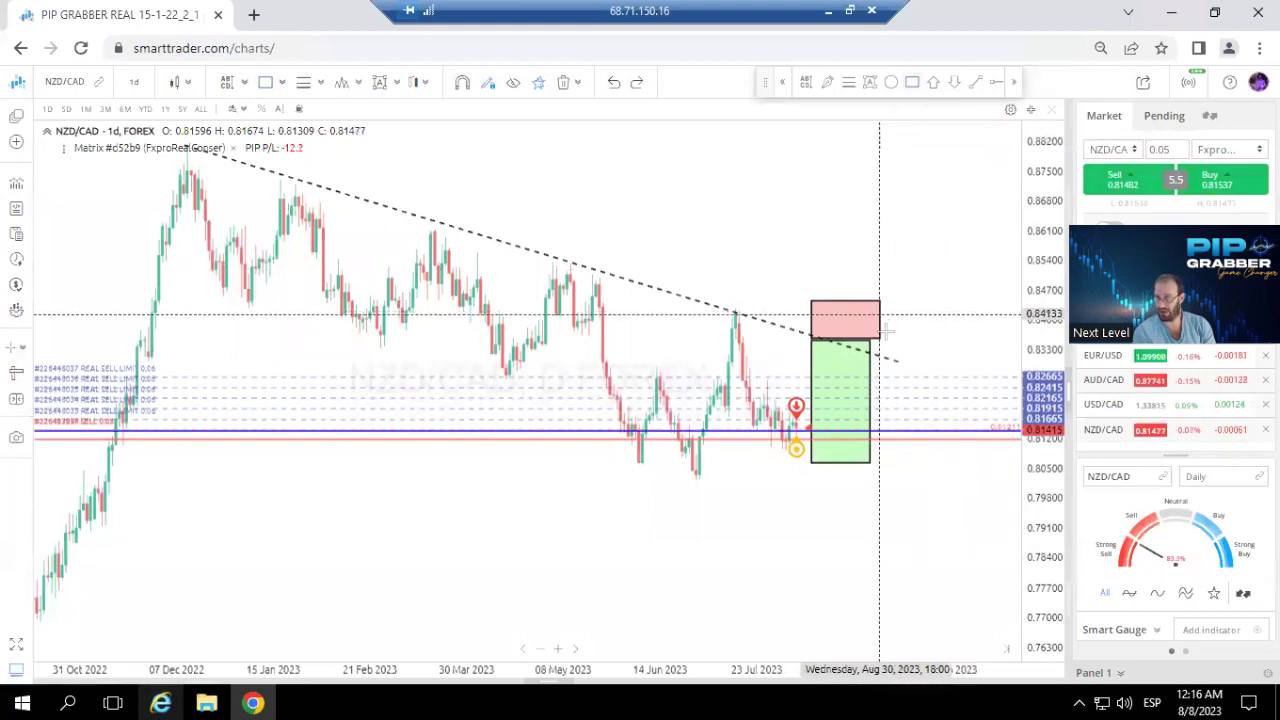
{"action": "left_click", "coordinate": [880, 326]}
{"action": "left_click_drag", "start_coordinate": [880, 326], "coordinate": [870, 320]}
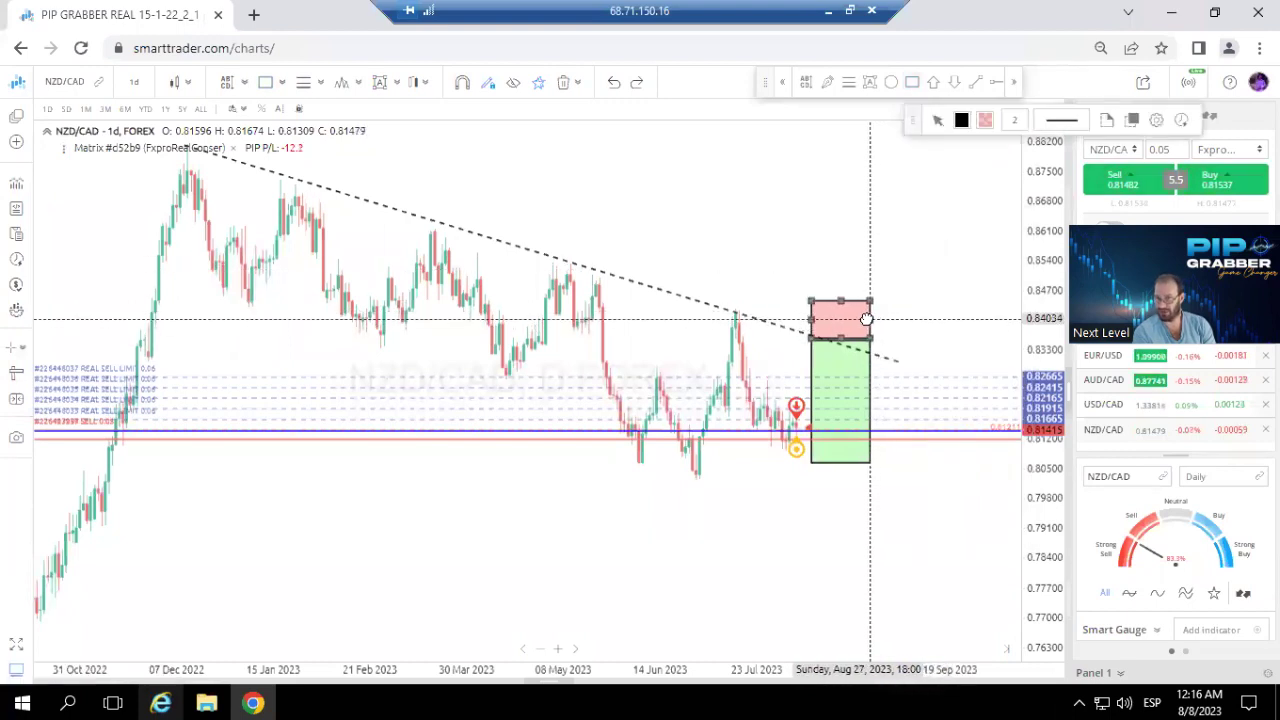
{"action": "left_click", "coordinate": [925, 301]}
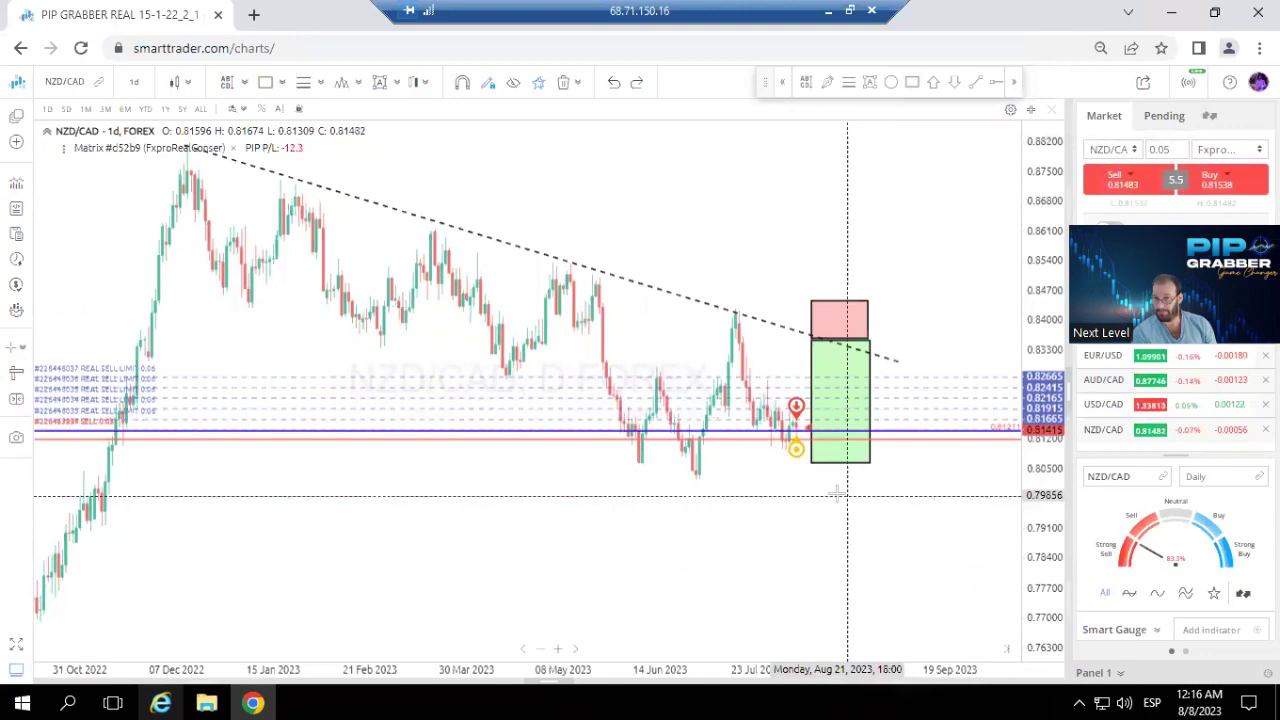
Lower the green box's top edge, then delete both the green and red boxes.
{"action": "left_click", "coordinate": [812, 362]}
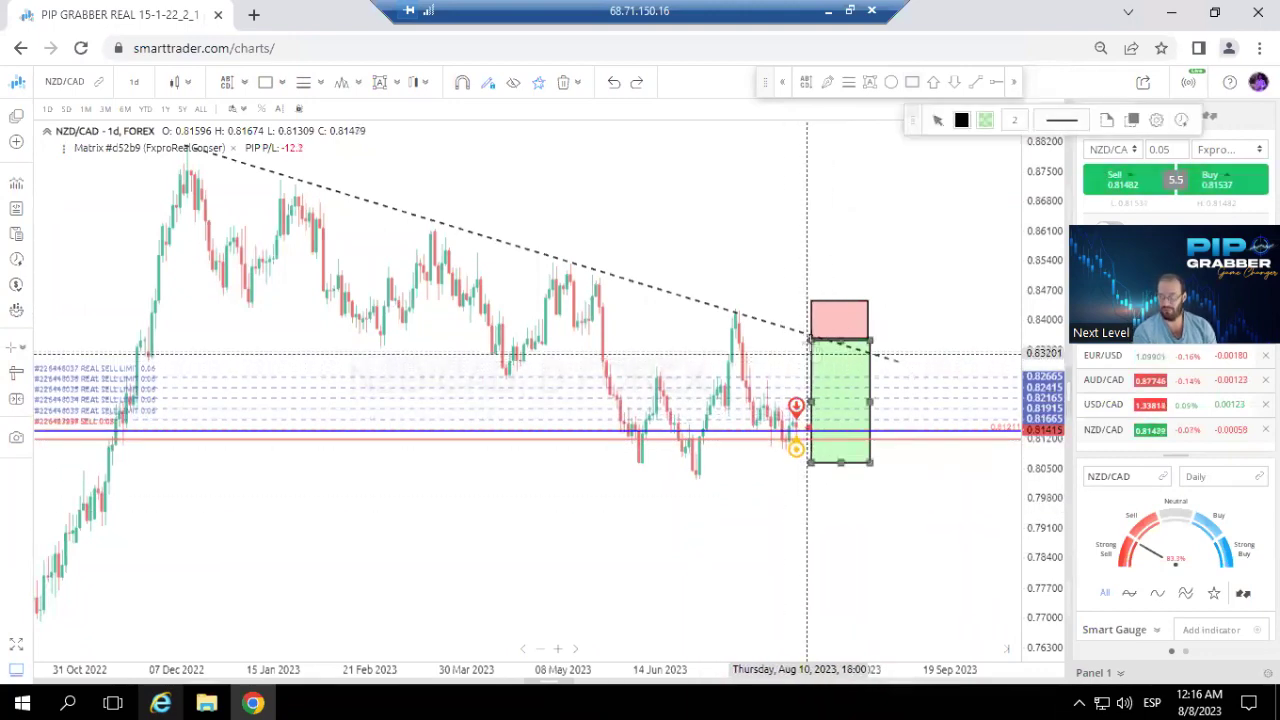
{"action": "left_click_drag", "start_coordinate": [812, 343], "coordinate": [808, 390]}
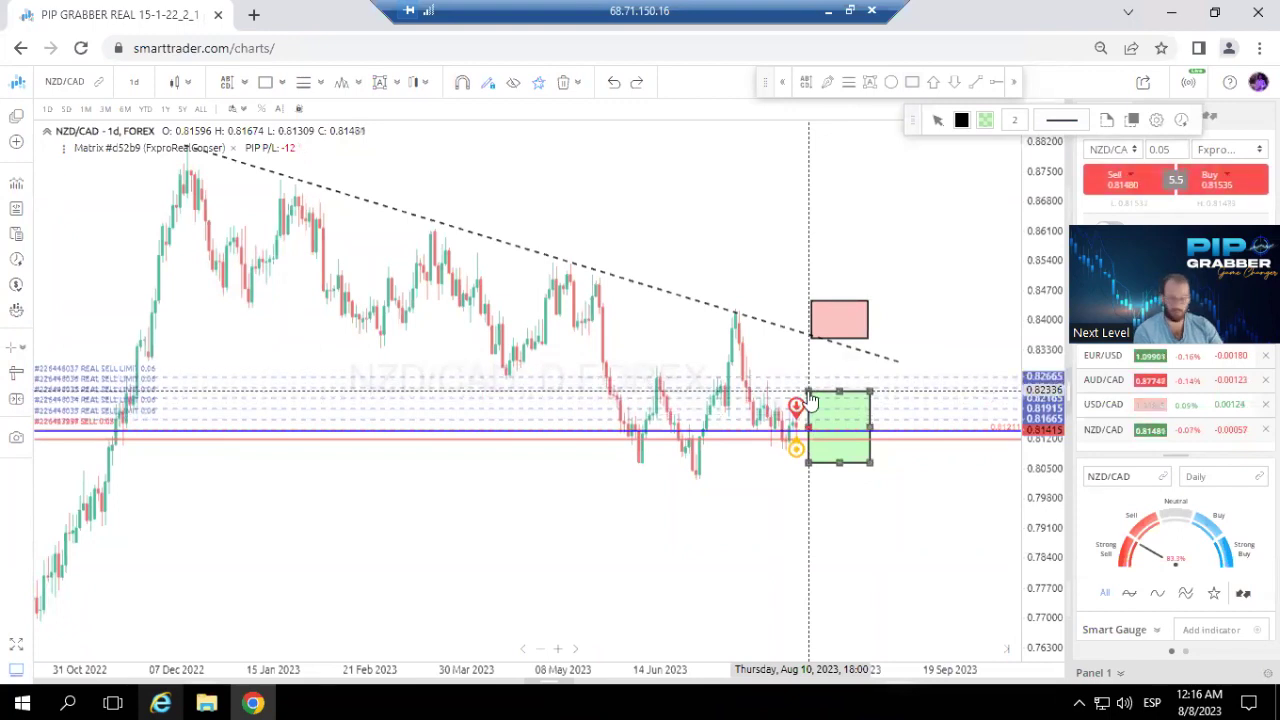
{"action": "left_click", "coordinate": [848, 314]}
{"action": "key", "text": "Delete"}
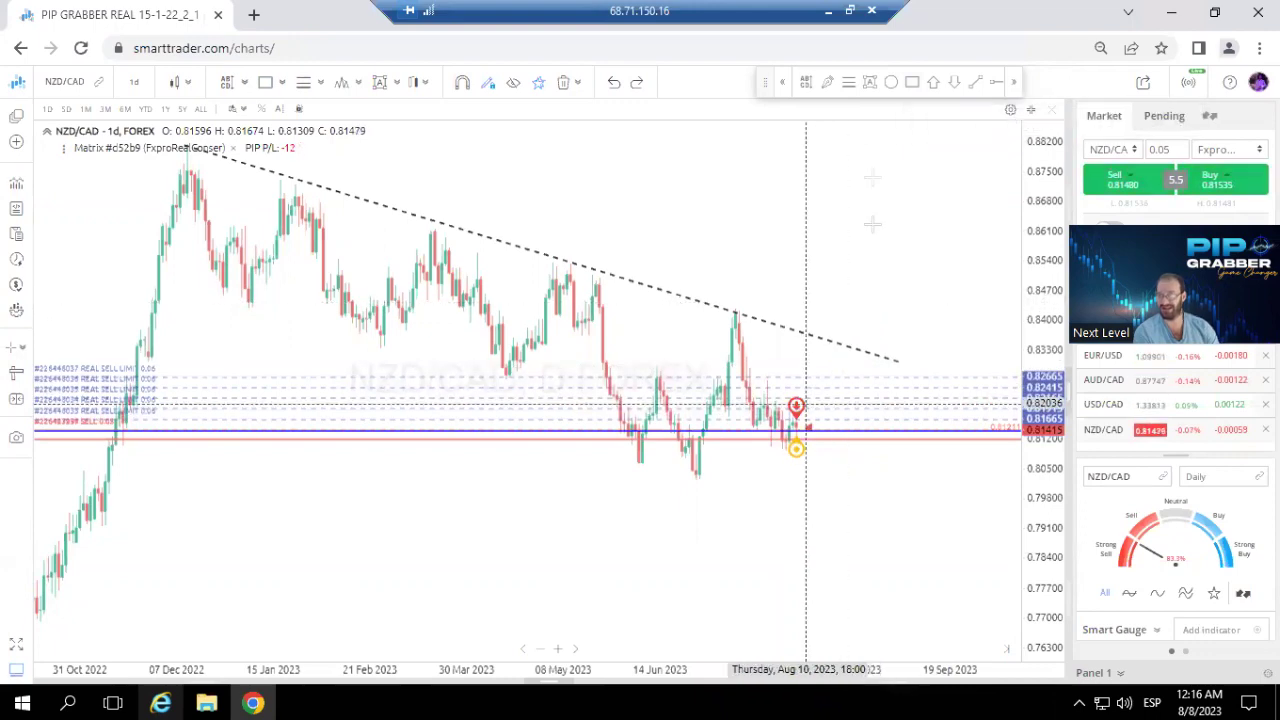
Freehand-sketch a black line under the recent lows and a squiggly price path.
{"action": "left_click", "coordinate": [792, 428]}
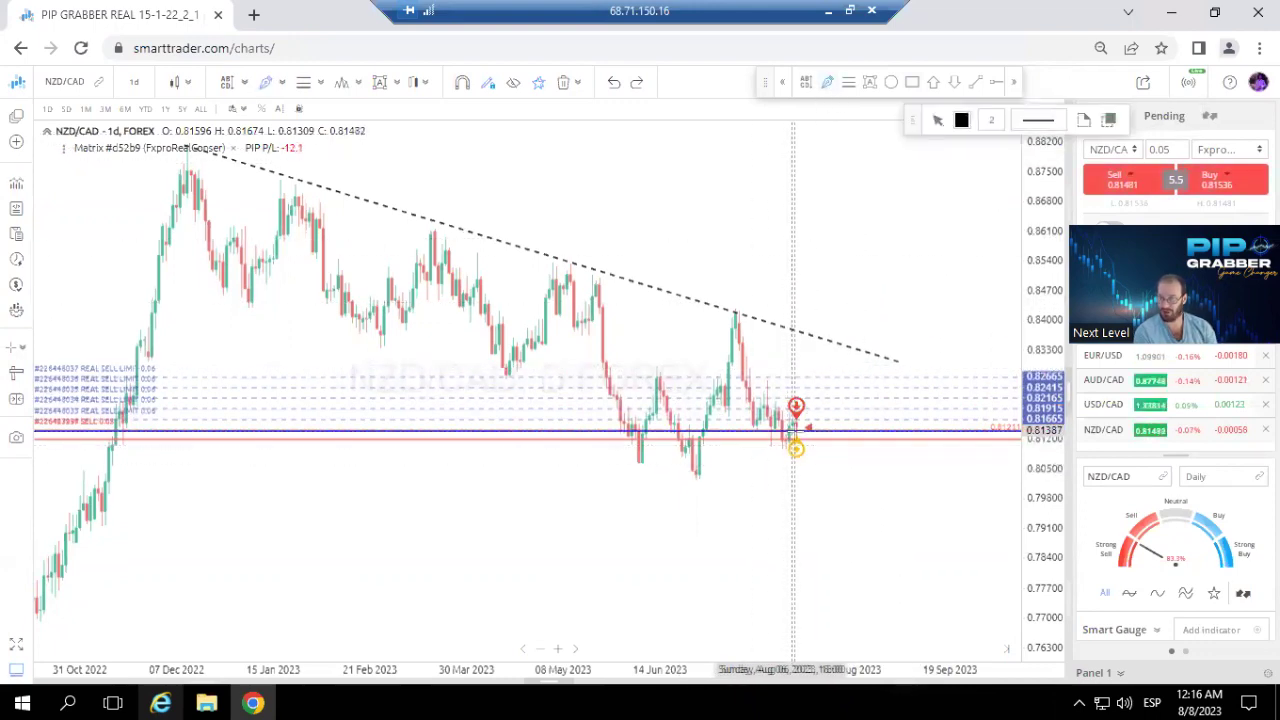
{"action": "mouse_move", "coordinate": [636, 468]}
{"action": "left_mouse_down"}
{"action": "mouse_move", "coordinate": [762, 468]}
{"action": "mouse_move", "coordinate": [634, 476]}
{"action": "left_mouse_up"}
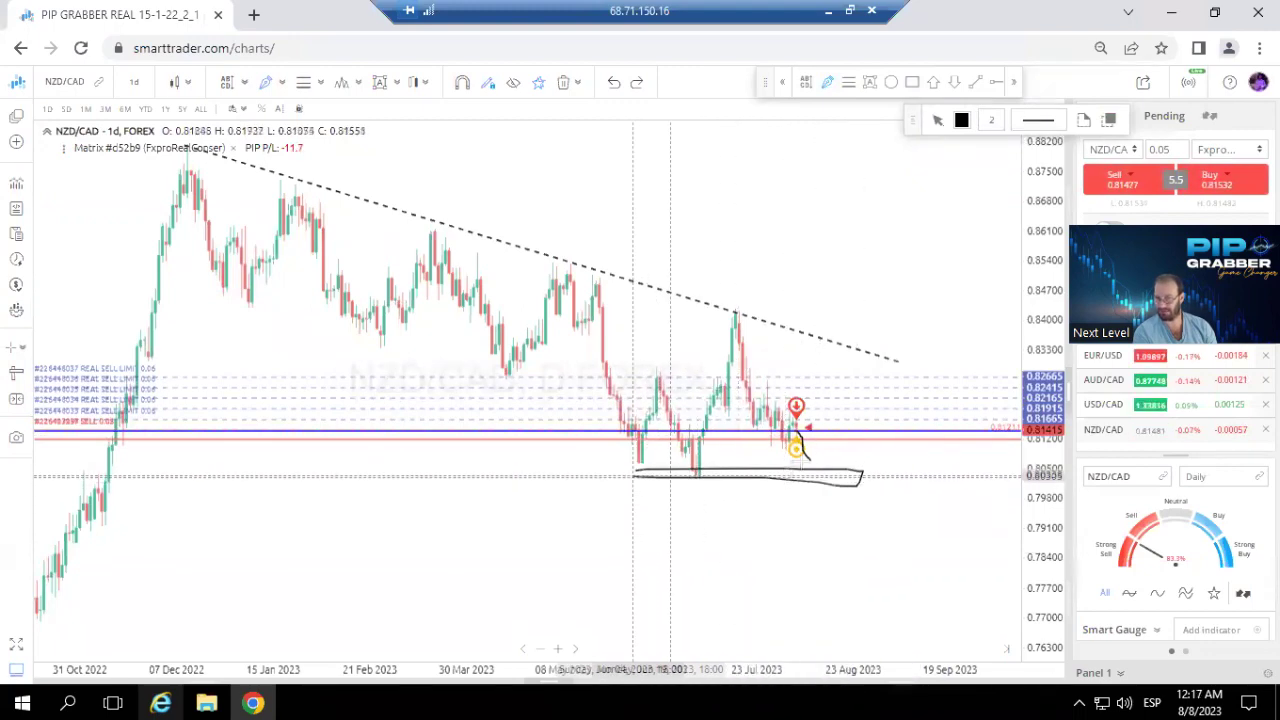
{"action": "left_click_drag", "start_coordinate": [808, 460], "coordinate": [835, 462]}
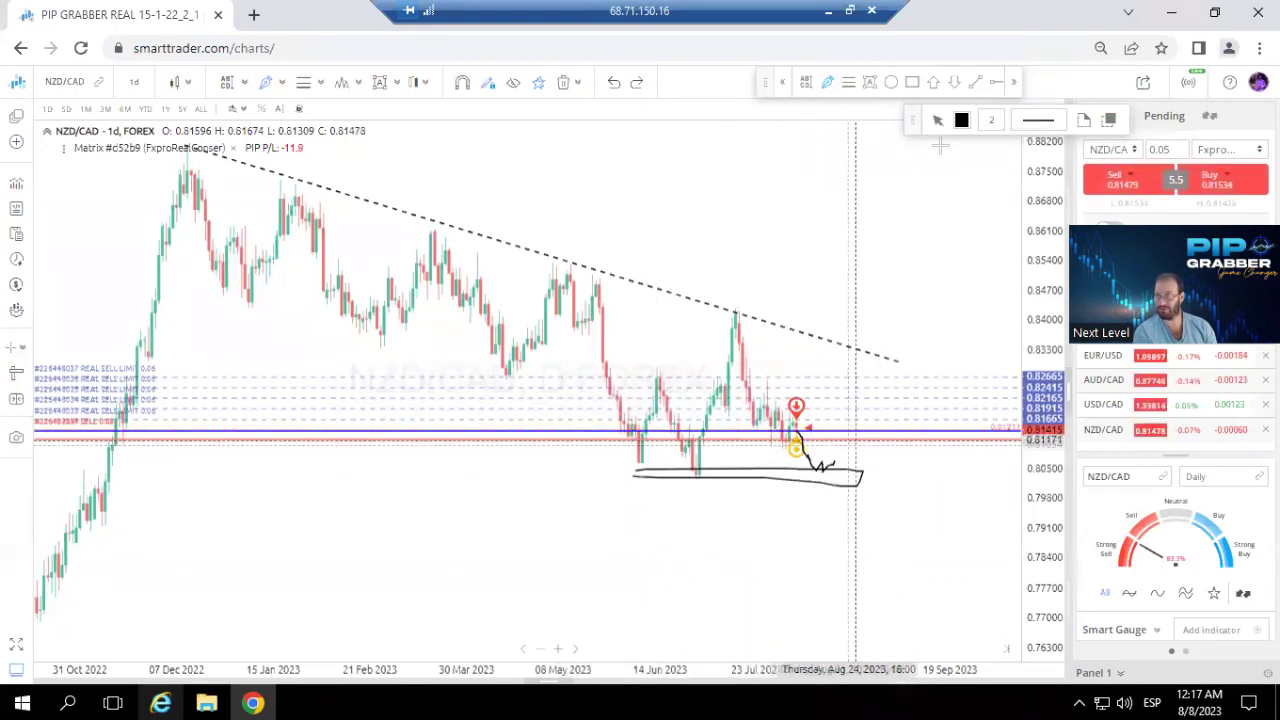
Draw a small pink box at the squiggle's end and a tall green TP-style box above it.
{"action": "left_click", "coordinate": [912, 82]}
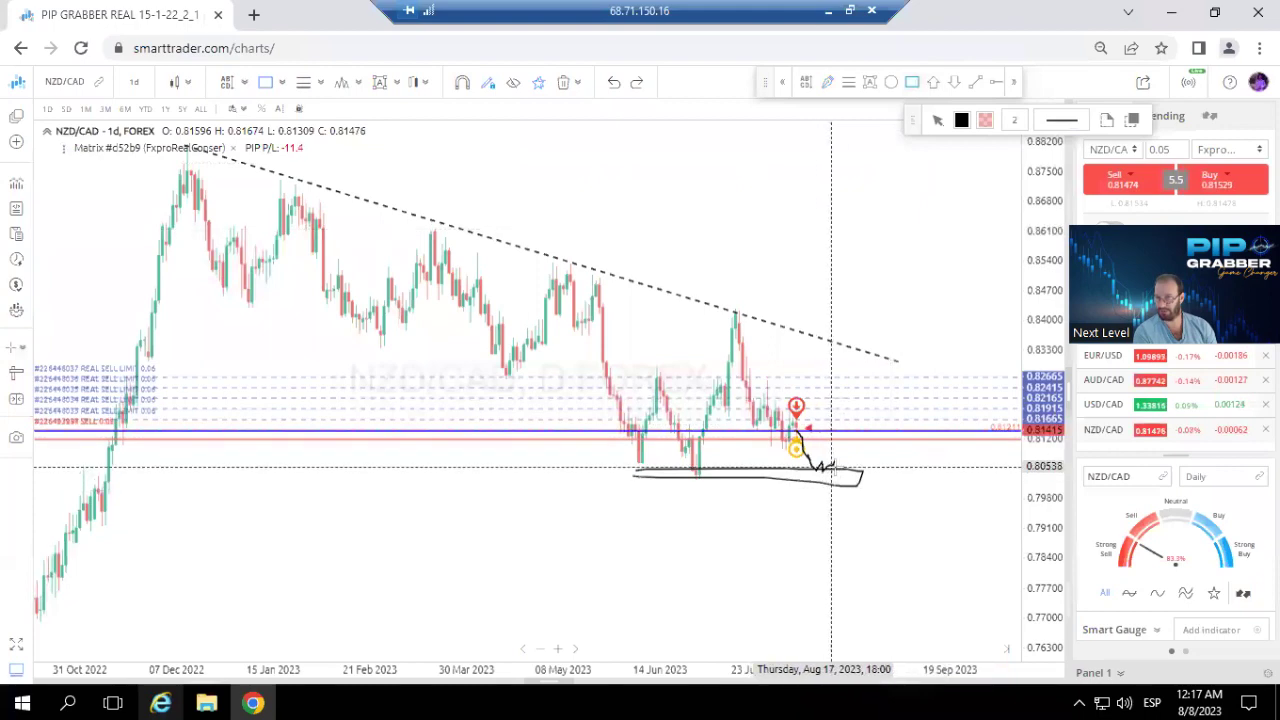
{"action": "left_click_drag", "start_coordinate": [835, 466], "coordinate": [865, 497]}
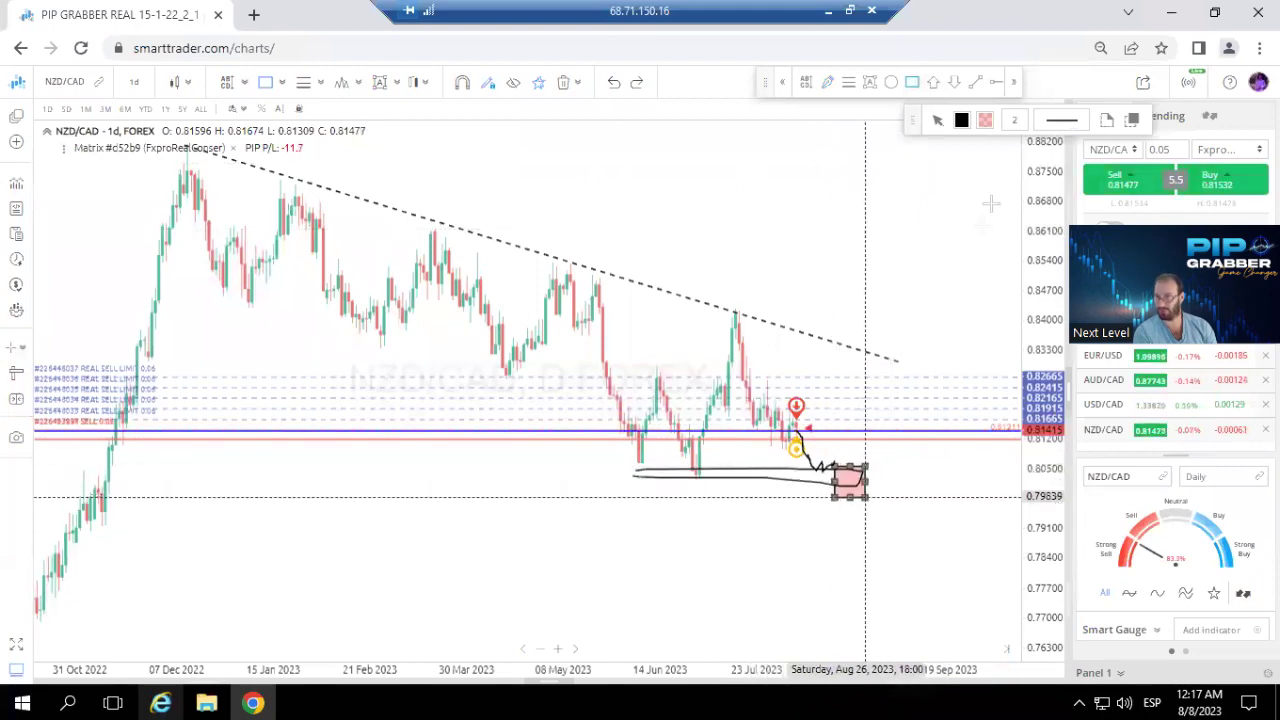
{"action": "left_click", "coordinate": [1105, 121]}
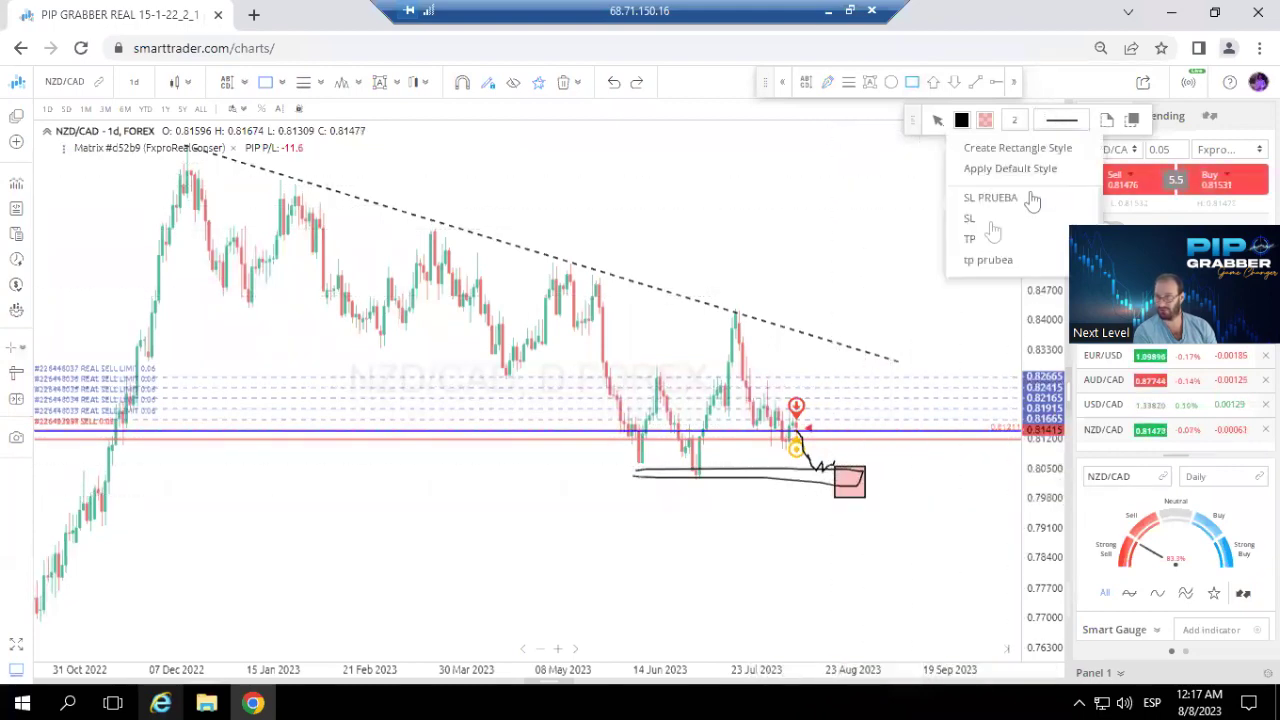
{"action": "left_click", "coordinate": [975, 240]}
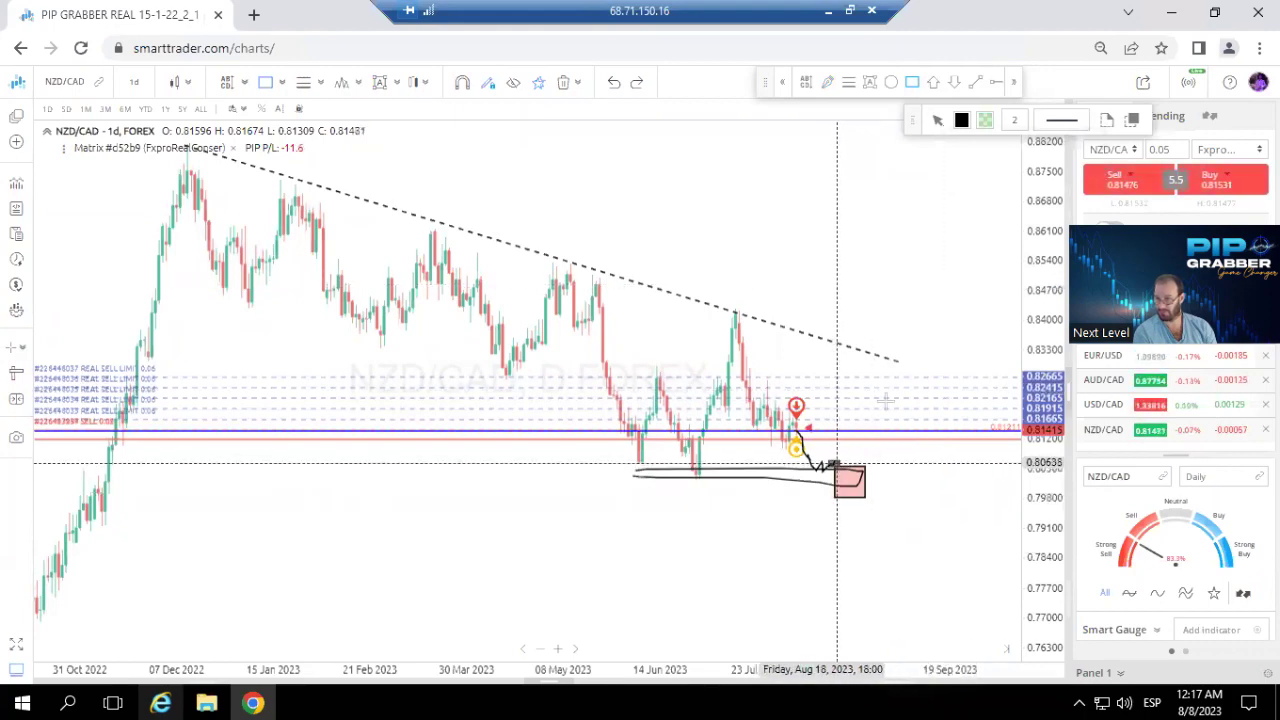
{"action": "left_click_drag", "start_coordinate": [837, 463], "coordinate": [872, 357]}
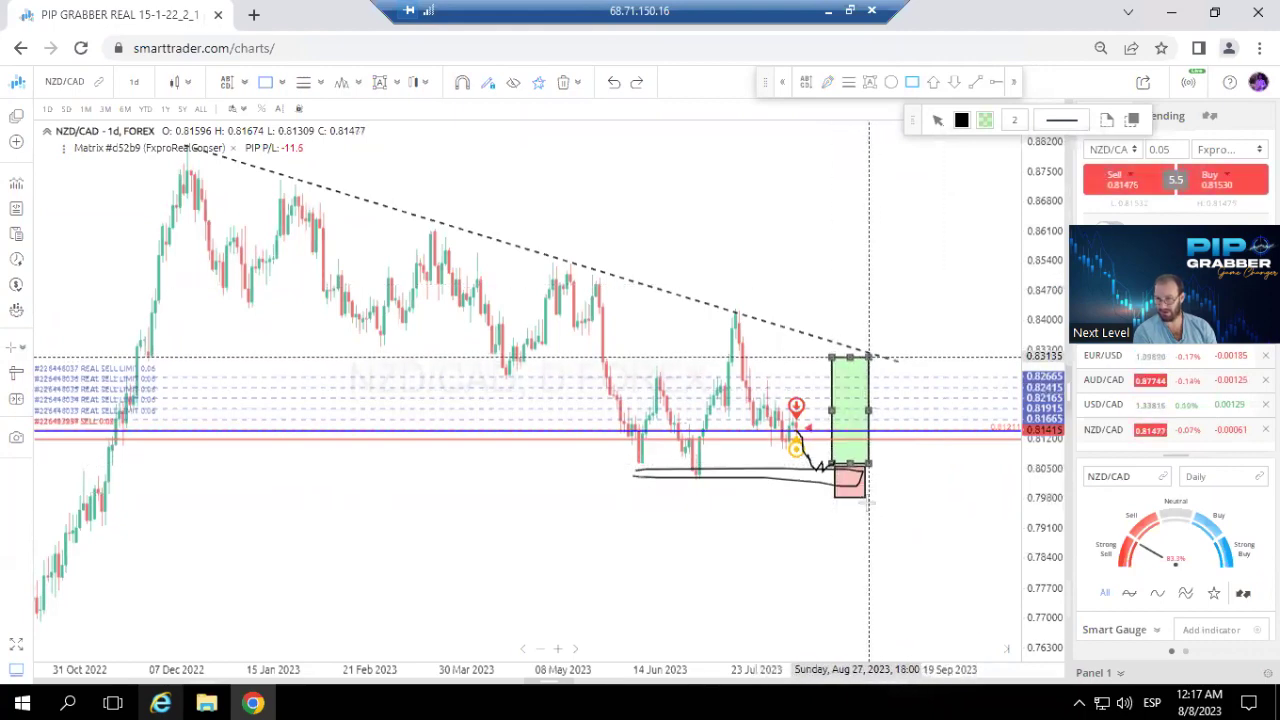
Delete the green target box, the black line near 0.805 and the leftover black stroke.
{"action": "right_click", "coordinate": [910, 233]}
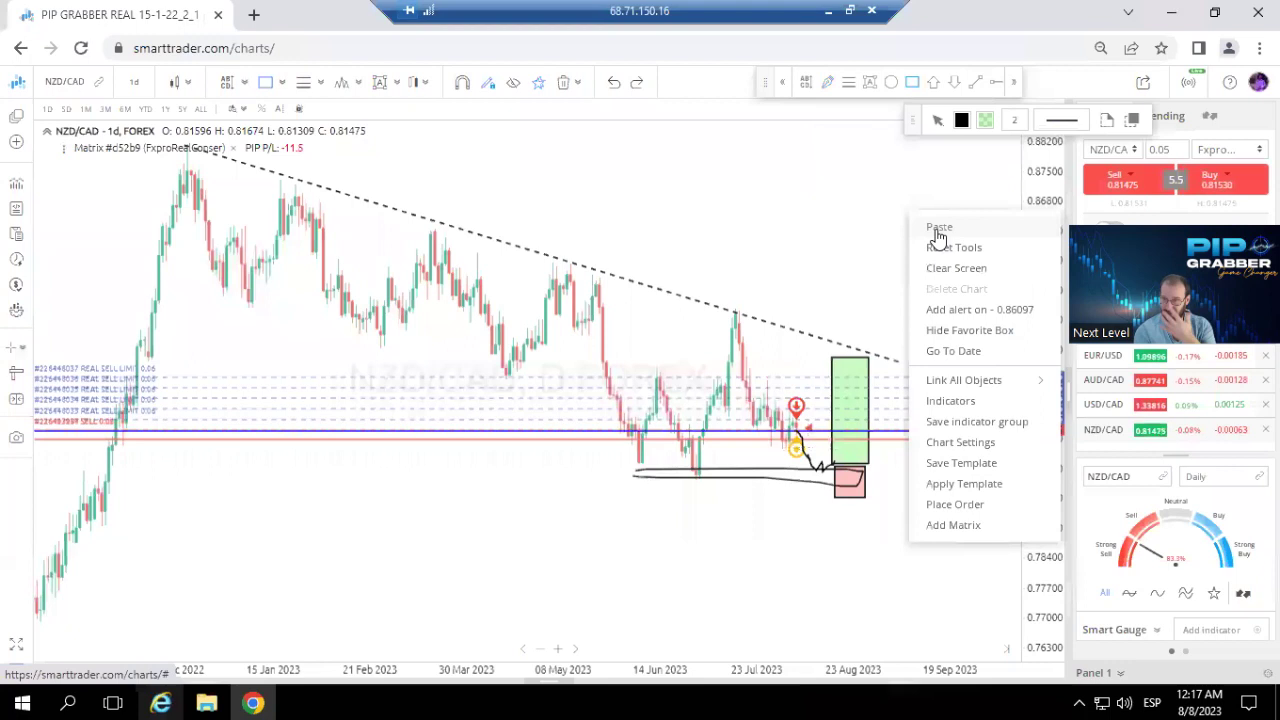
{"action": "left_click", "coordinate": [898, 327]}
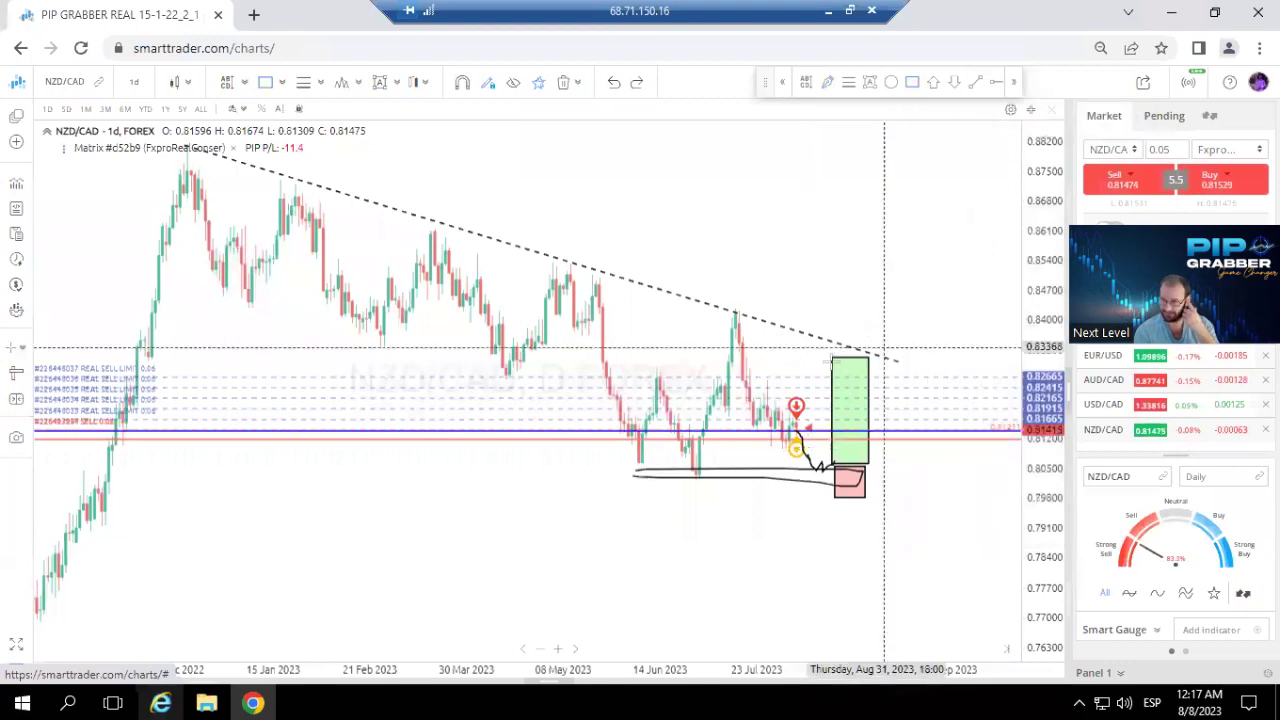
{"action": "left_click", "coordinate": [835, 374]}
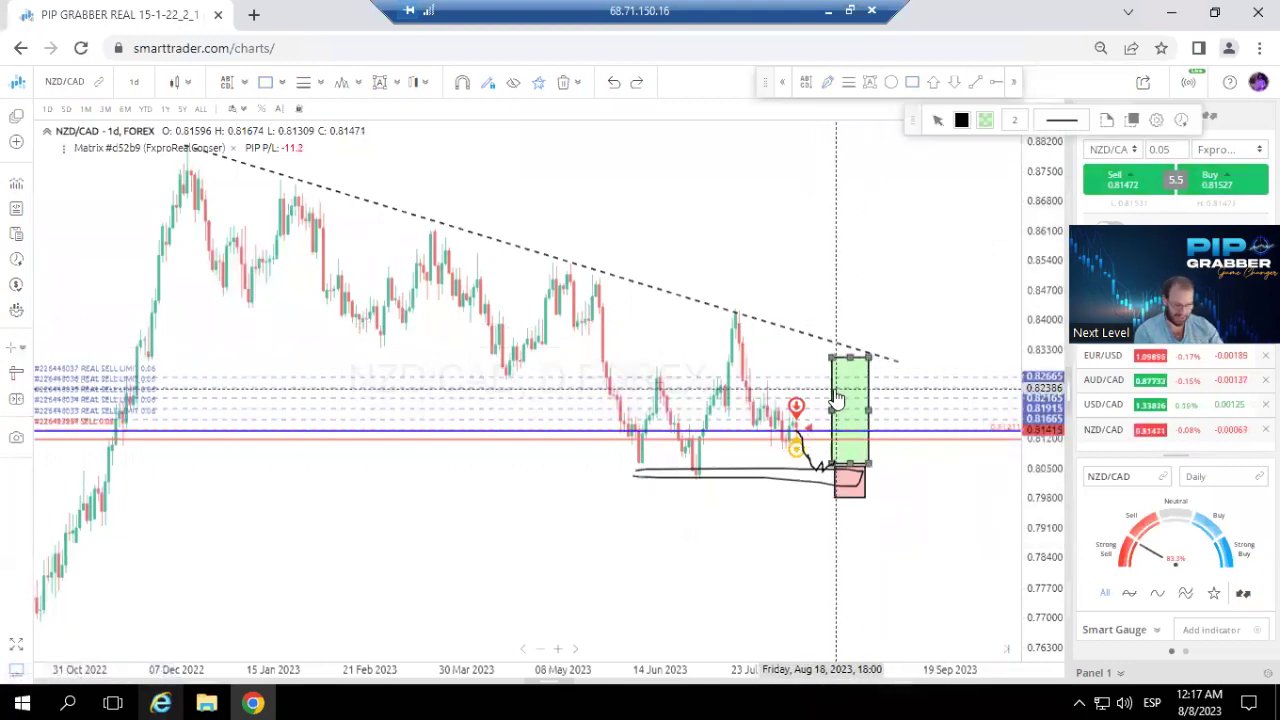
{"action": "key", "text": "Delete"}
{"action": "left_click", "coordinate": [849, 482]}
{"action": "key", "text": "Delete"}
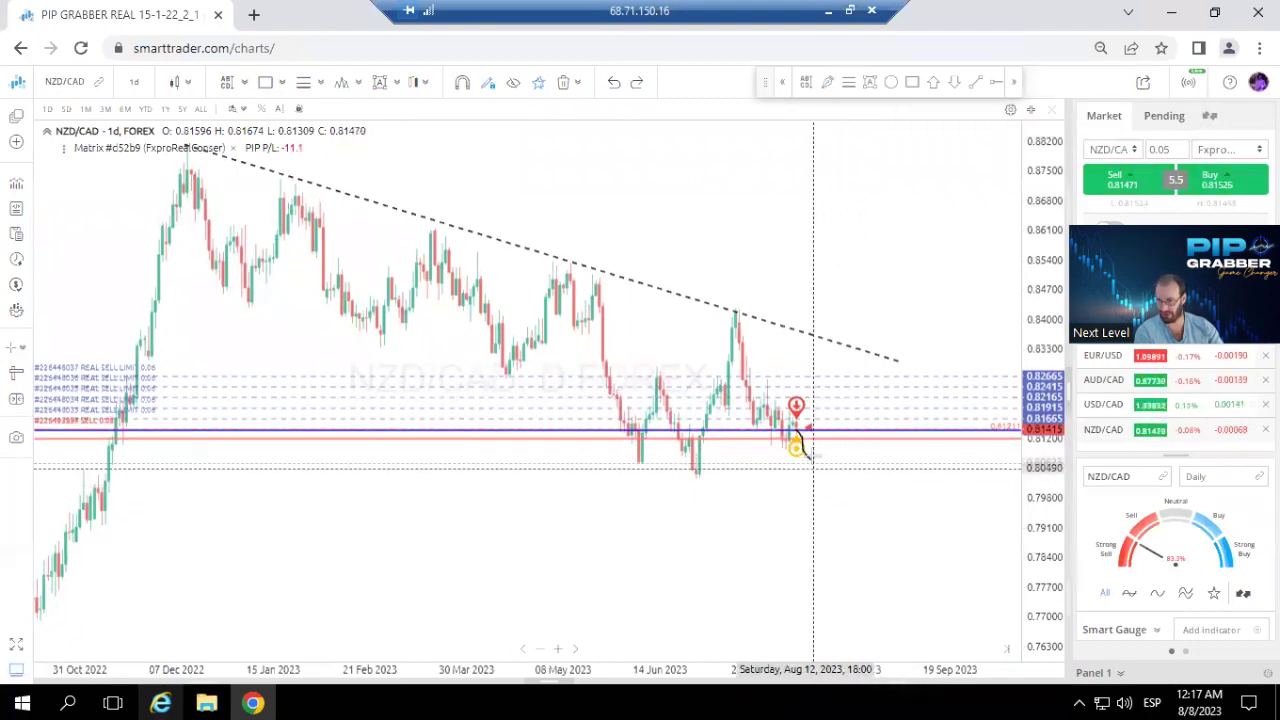
{"action": "left_click", "coordinate": [818, 458]}
{"action": "key", "text": "Delete"}
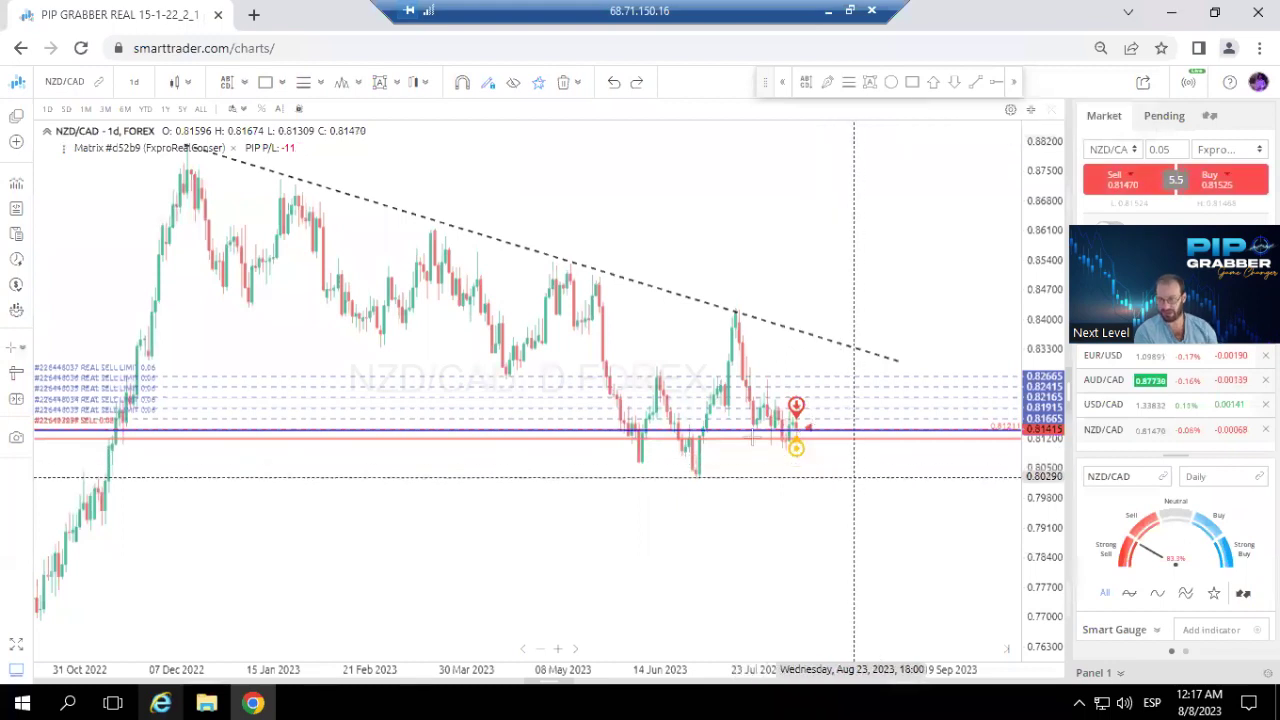
Sketch a downward path from the latest candles, undo it, and redraw a short drop.
{"action": "left_click", "coordinate": [135, 83]}
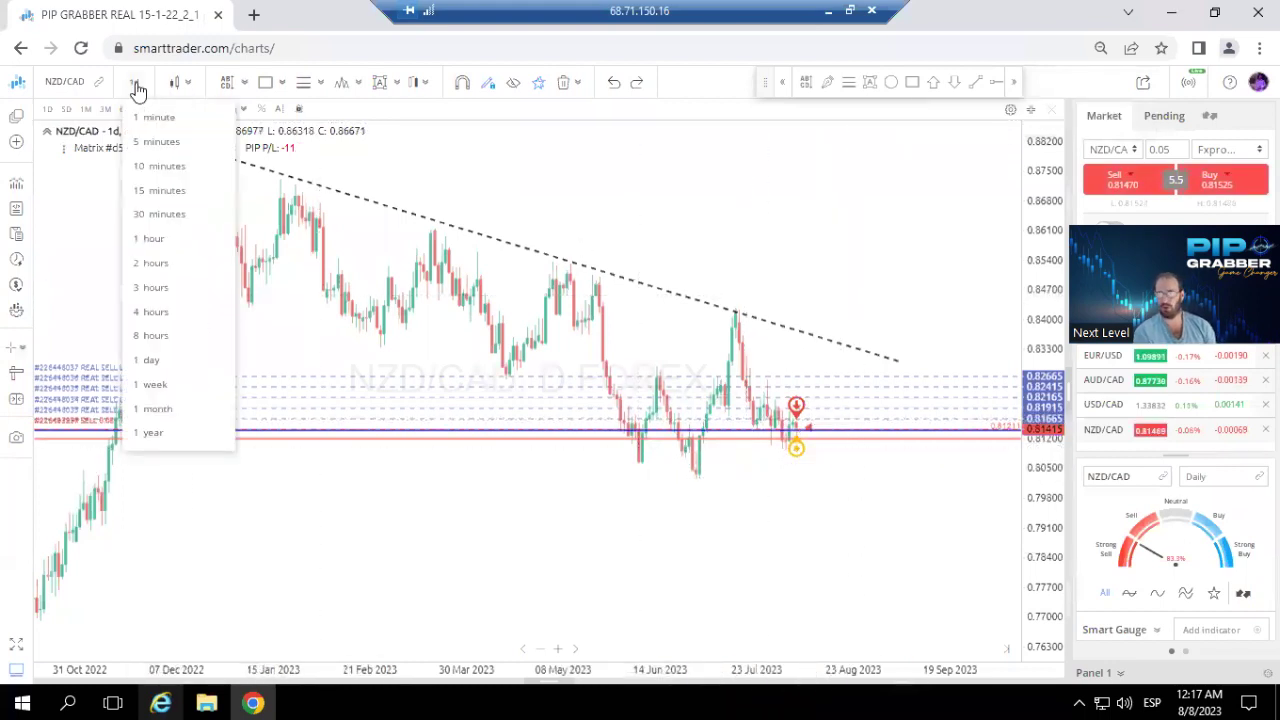
{"action": "left_click", "coordinate": [826, 83]}
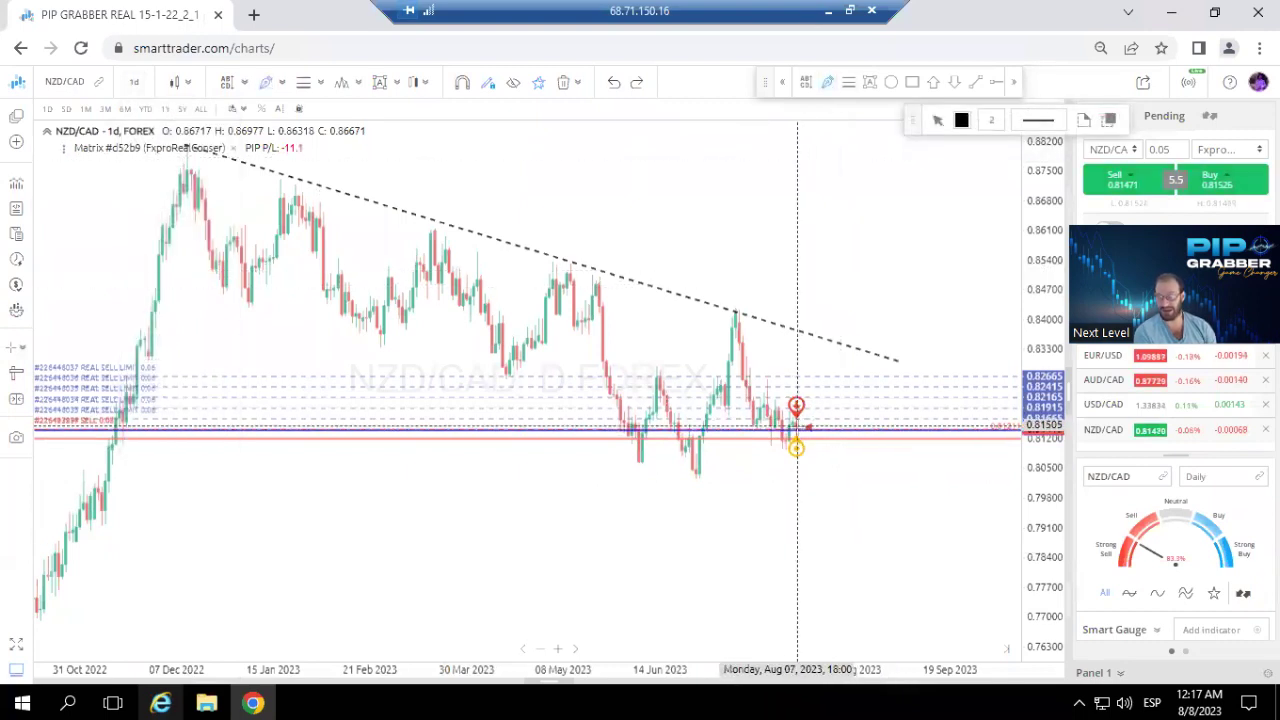
{"action": "left_click_drag", "start_coordinate": [798, 422], "coordinate": [817, 471]}
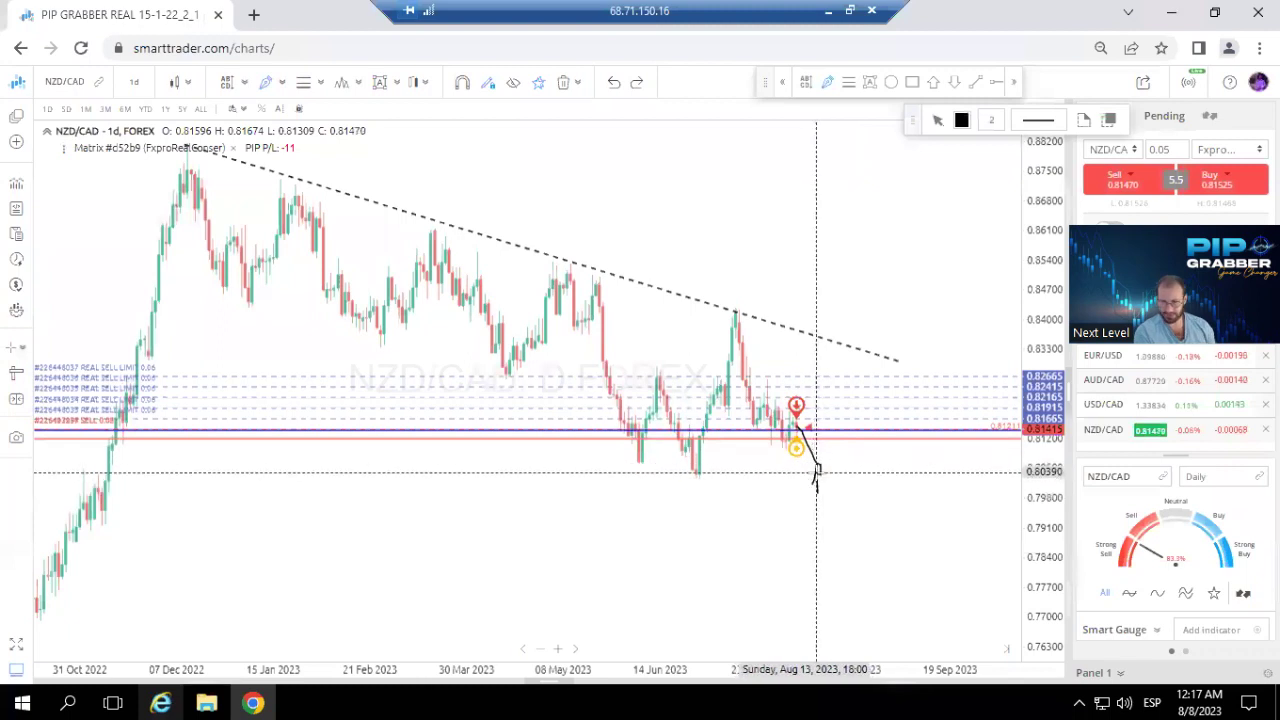
{"action": "key", "text": "ctrl+z"}
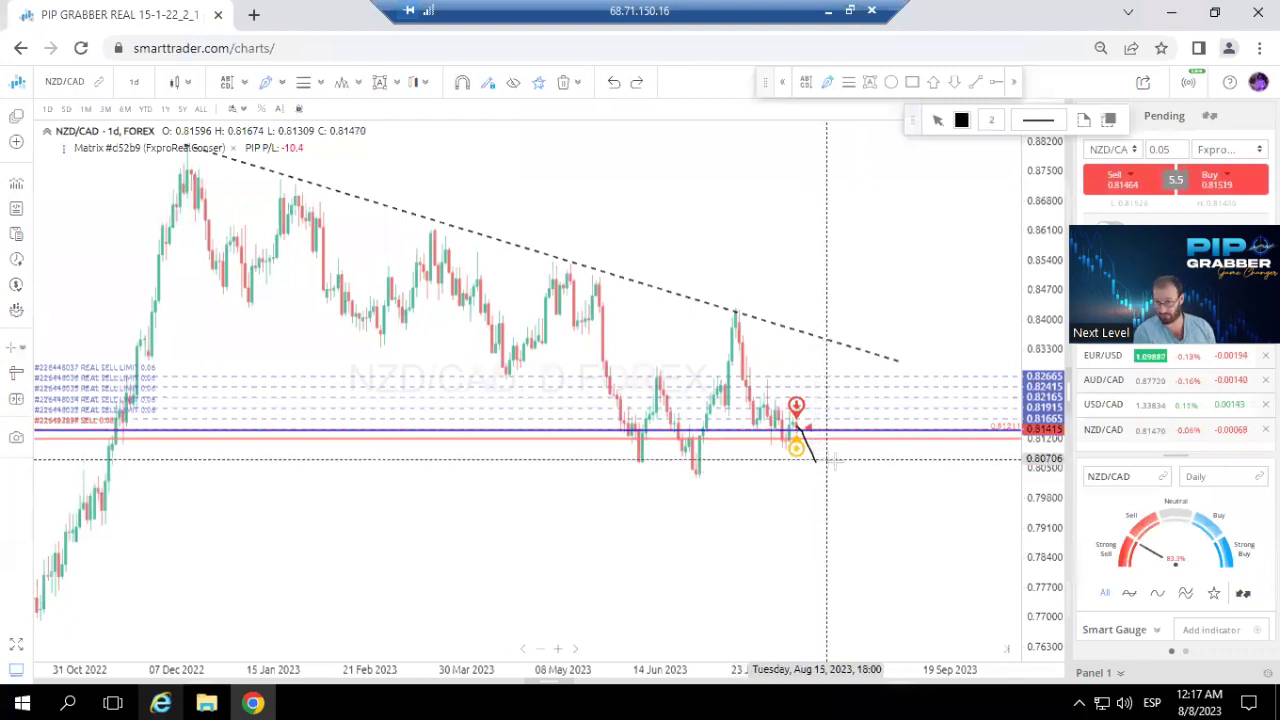
{"action": "key", "text": "ctrl+z"}
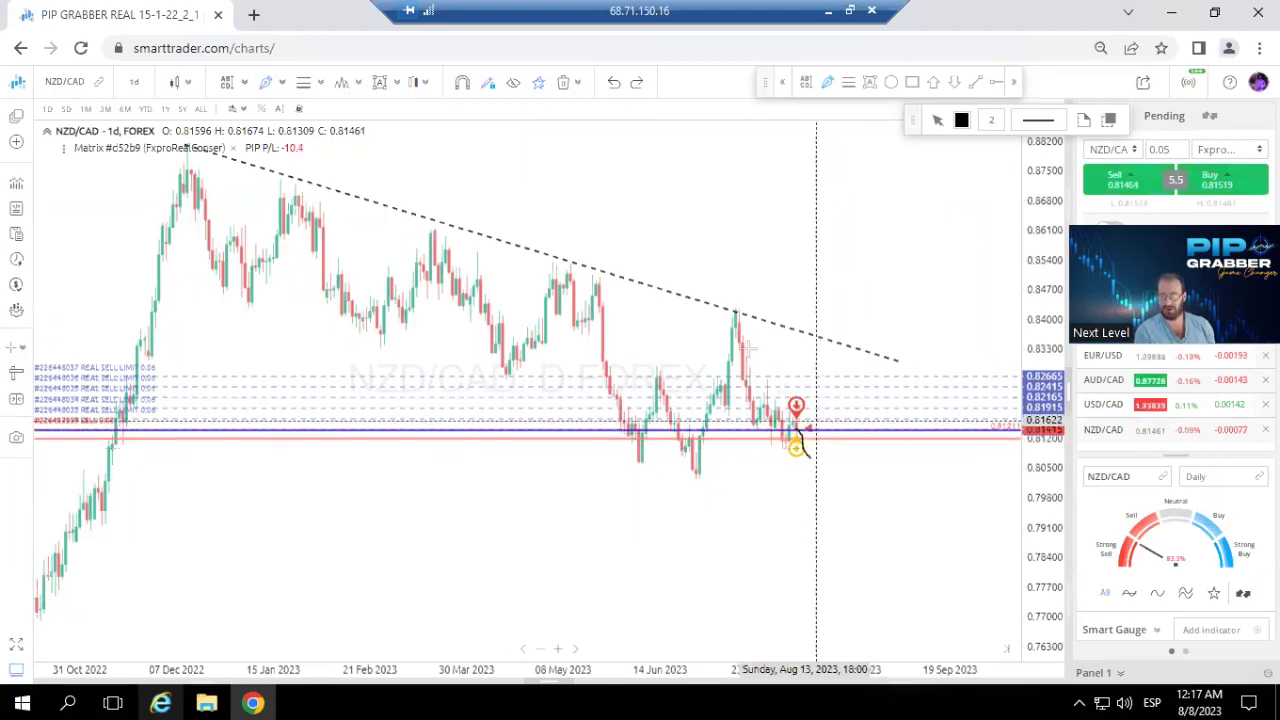
{"action": "left_click_drag", "start_coordinate": [797, 426], "coordinate": [810, 456]}
{"action": "right_click", "coordinate": [865, 281]}
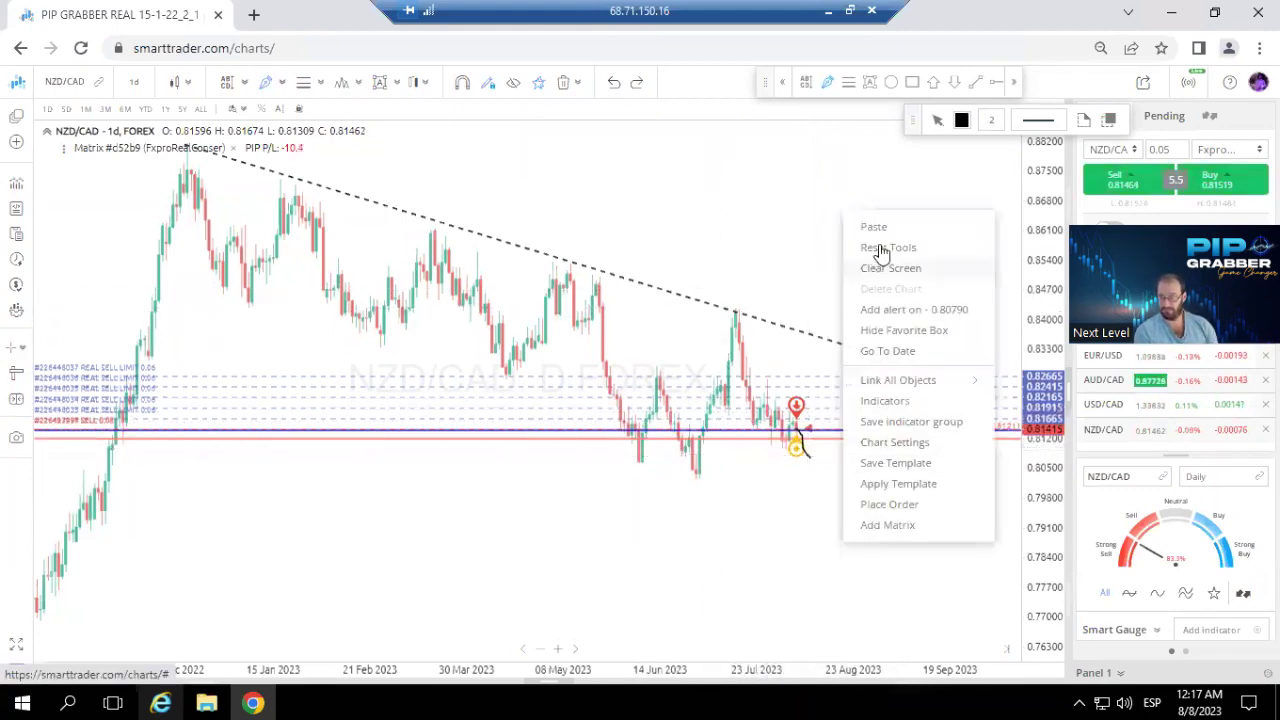
{"action": "left_click", "coordinate": [831, 416]}
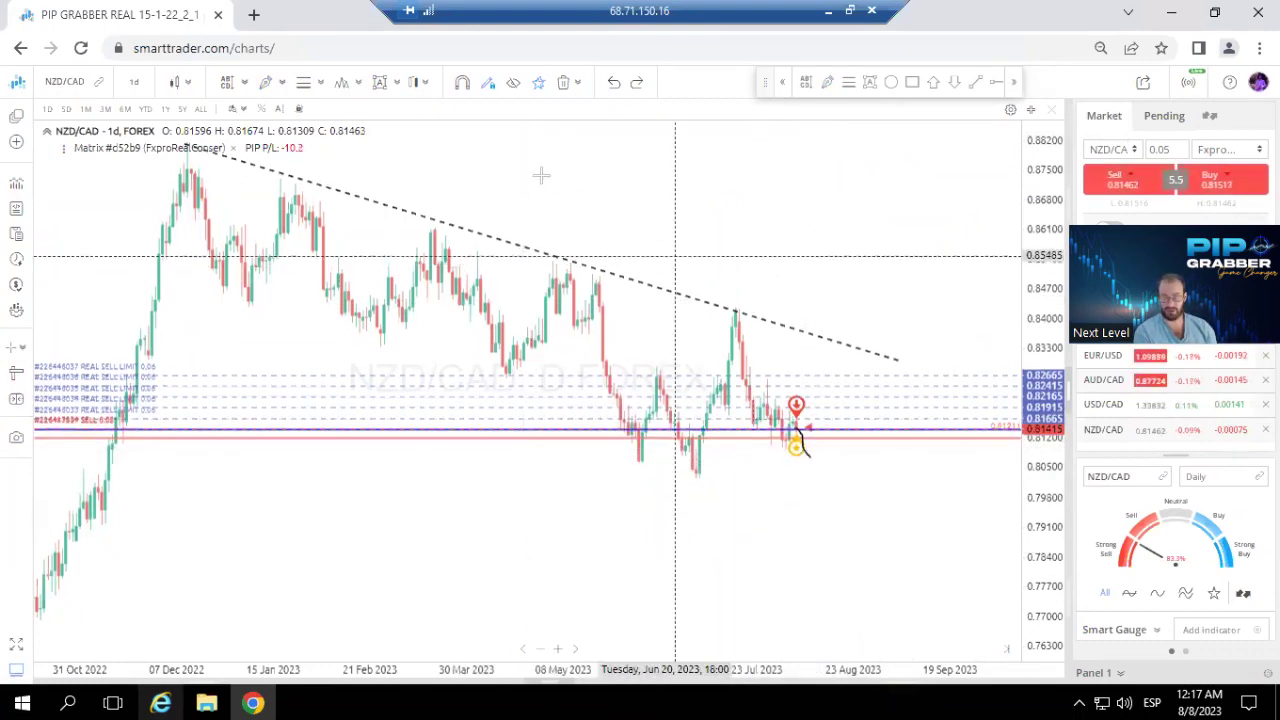
Draw another freehand stroke, then remove all pen drawings with Delete All.
{"action": "left_click", "coordinate": [828, 82]}
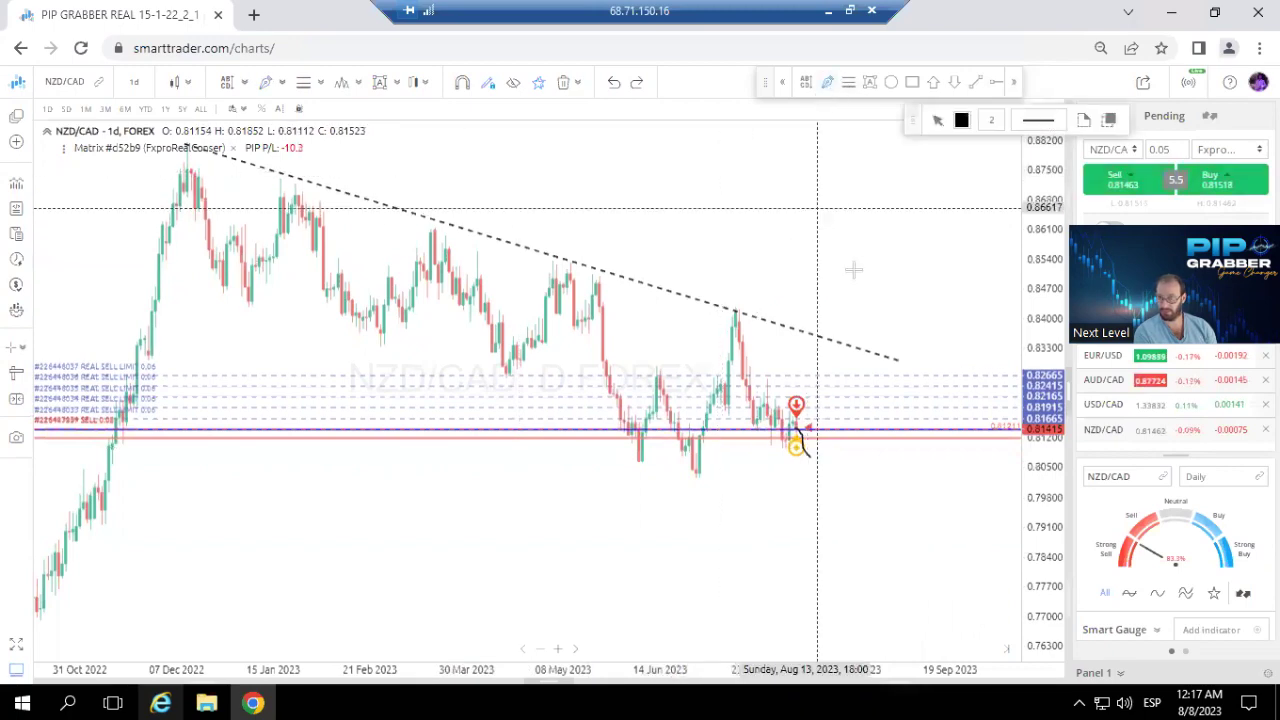
{"action": "left_click_drag", "start_coordinate": [853, 270], "coordinate": [813, 220]}
{"action": "right_click", "coordinate": [869, 216]}
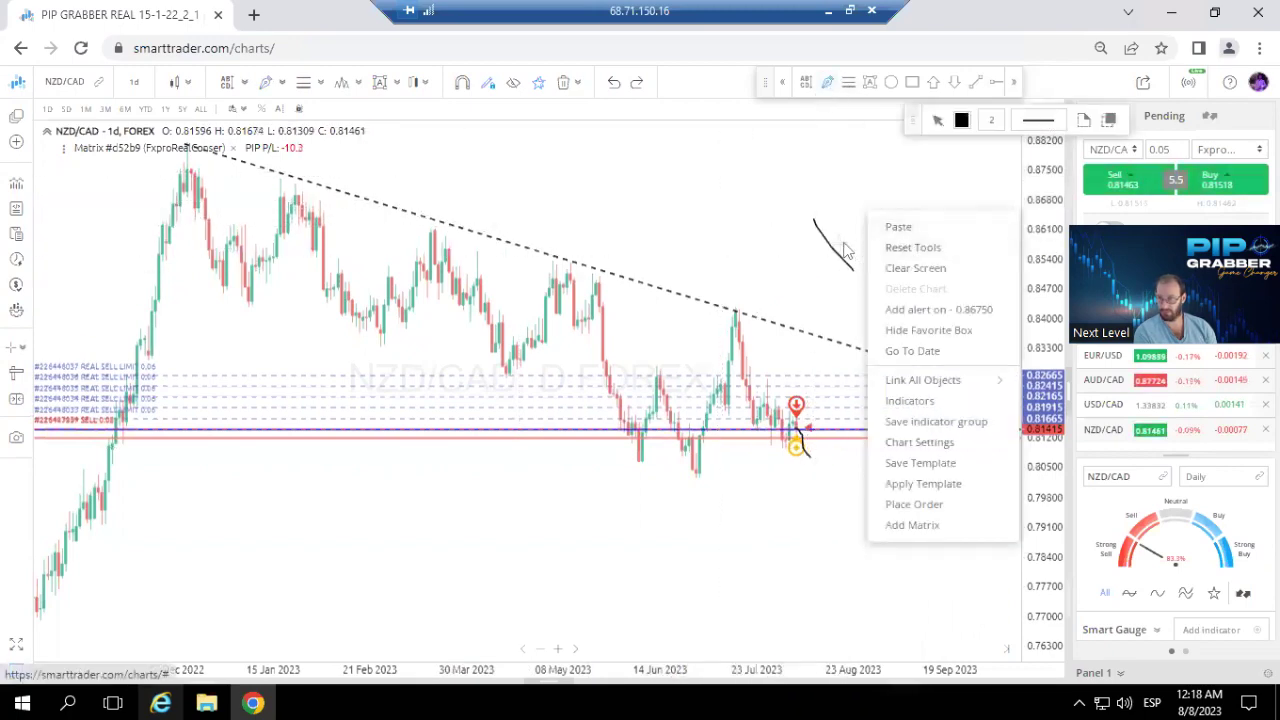
{"action": "left_click", "coordinate": [855, 250]}
{"action": "left_click", "coordinate": [829, 240]}
{"action": "right_click", "coordinate": [831, 215]}
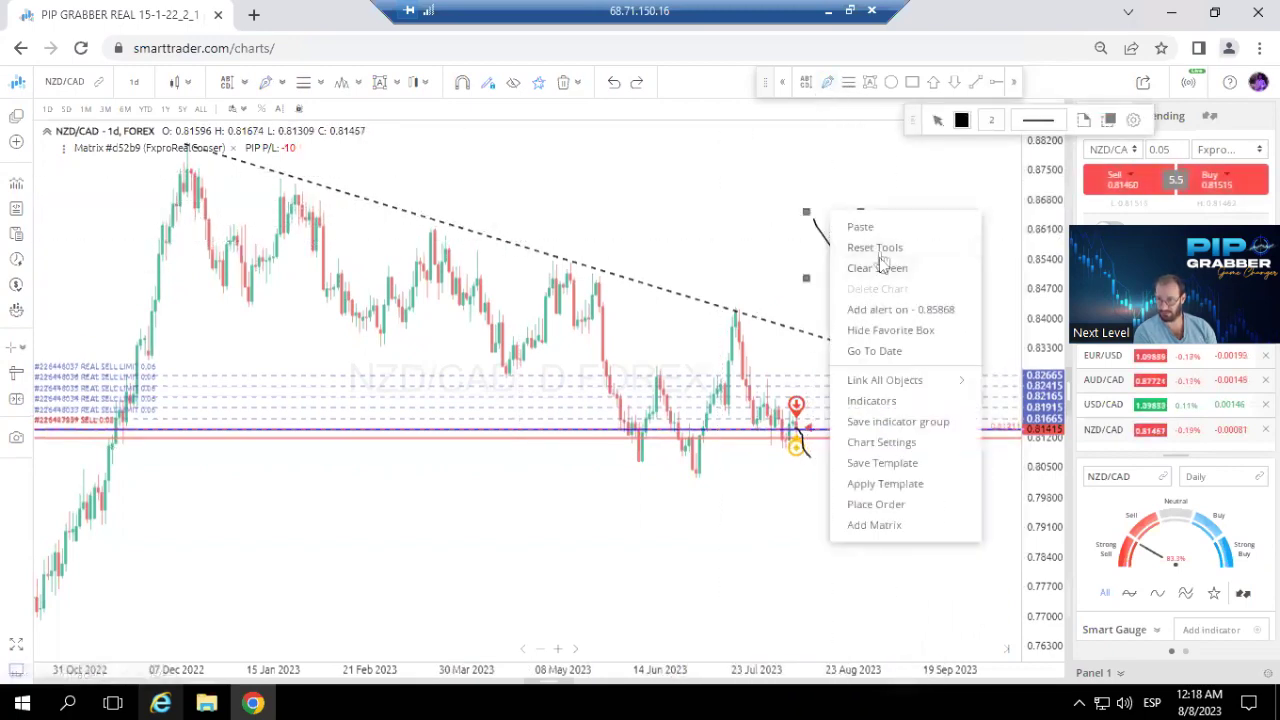
{"action": "right_click", "coordinate": [820, 228]}
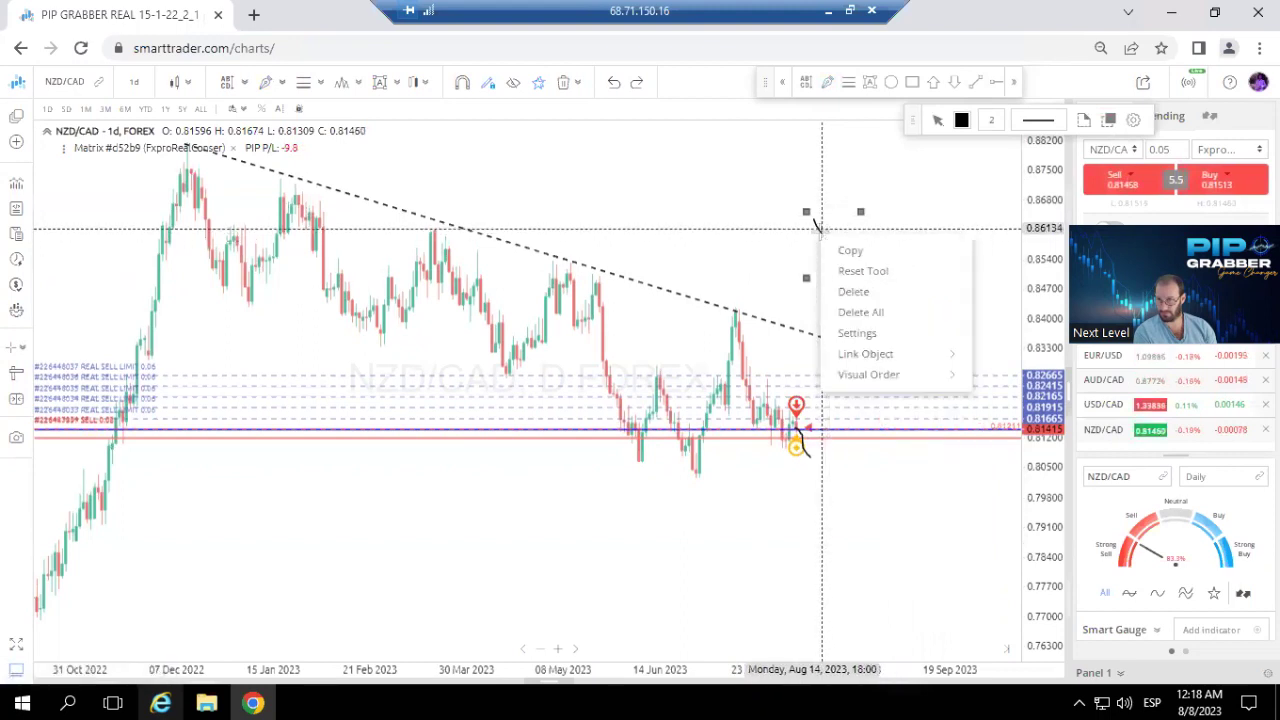
{"action": "left_click", "coordinate": [860, 312]}
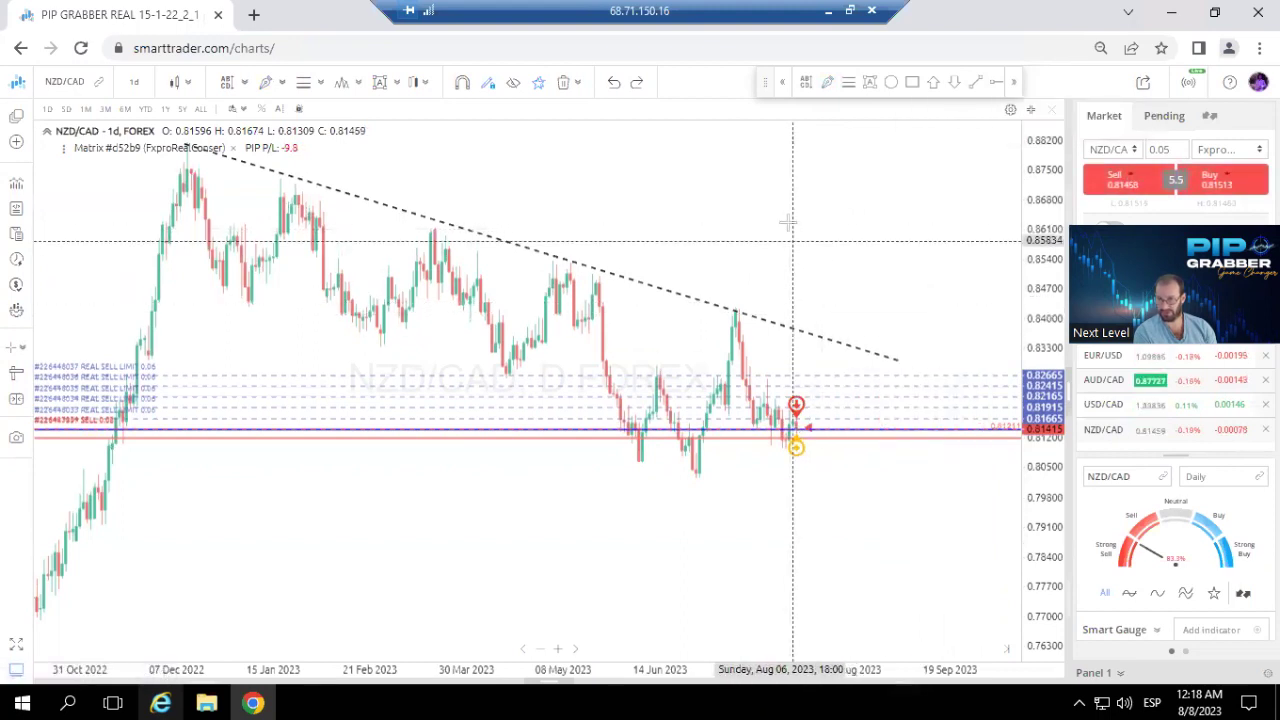
{"action": "left_click", "coordinate": [137, 85]}
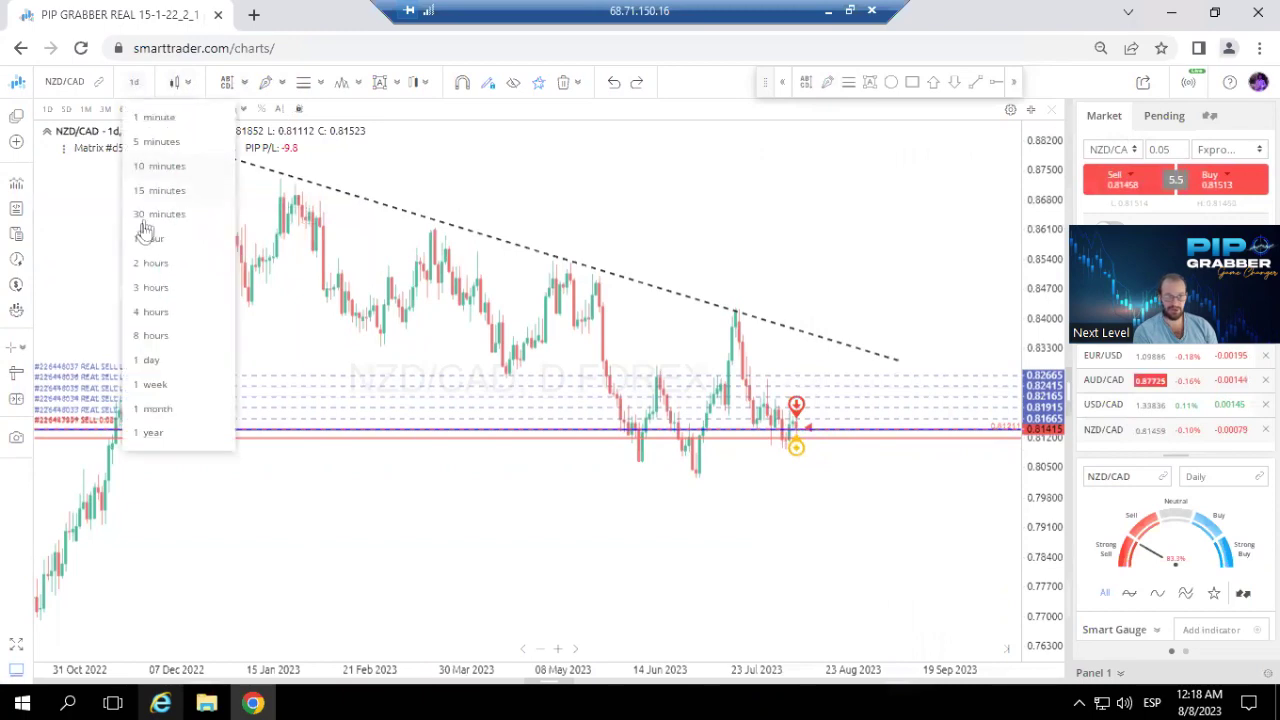
Switch the chart to 1-hour, then 30-minute candles, and zoom in on early August.
{"action": "left_click", "coordinate": [156, 239]}
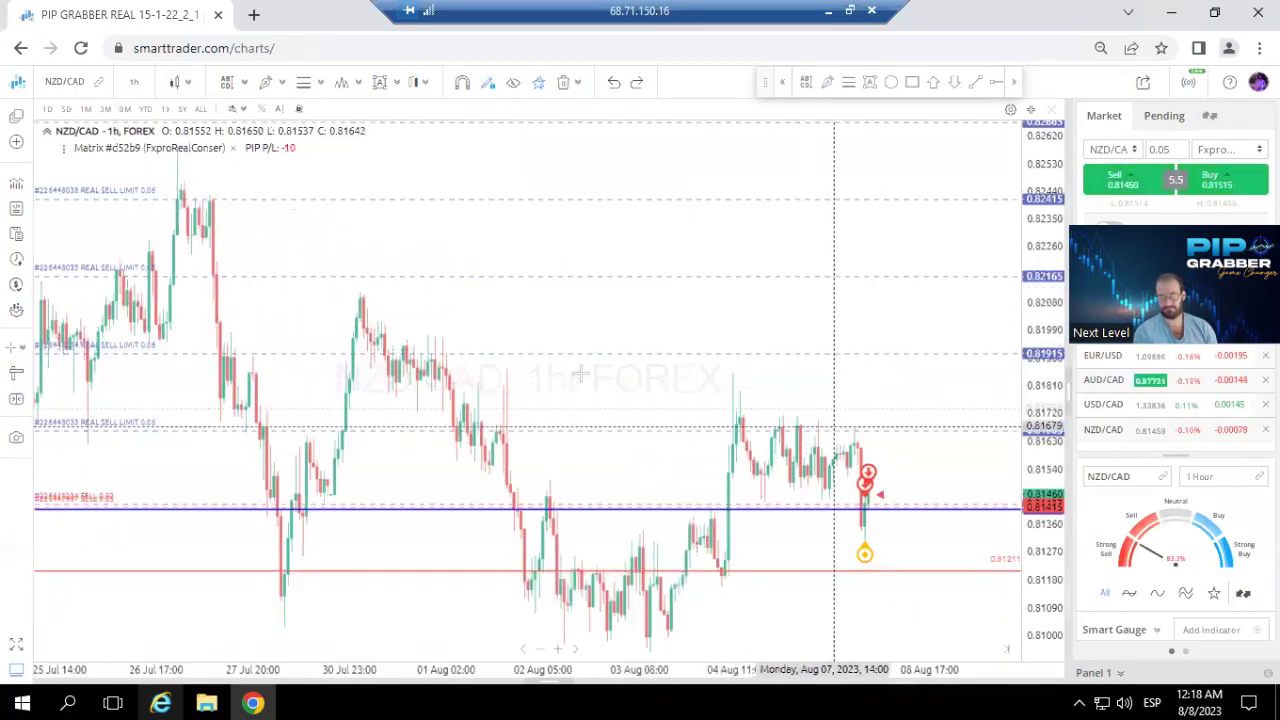
{"action": "scroll", "coordinate": [580, 373], "scroll_direction": "down", "scroll_amount": 3}
{"action": "scroll", "coordinate": [557, 257], "scroll_direction": "down", "scroll_amount": 3}
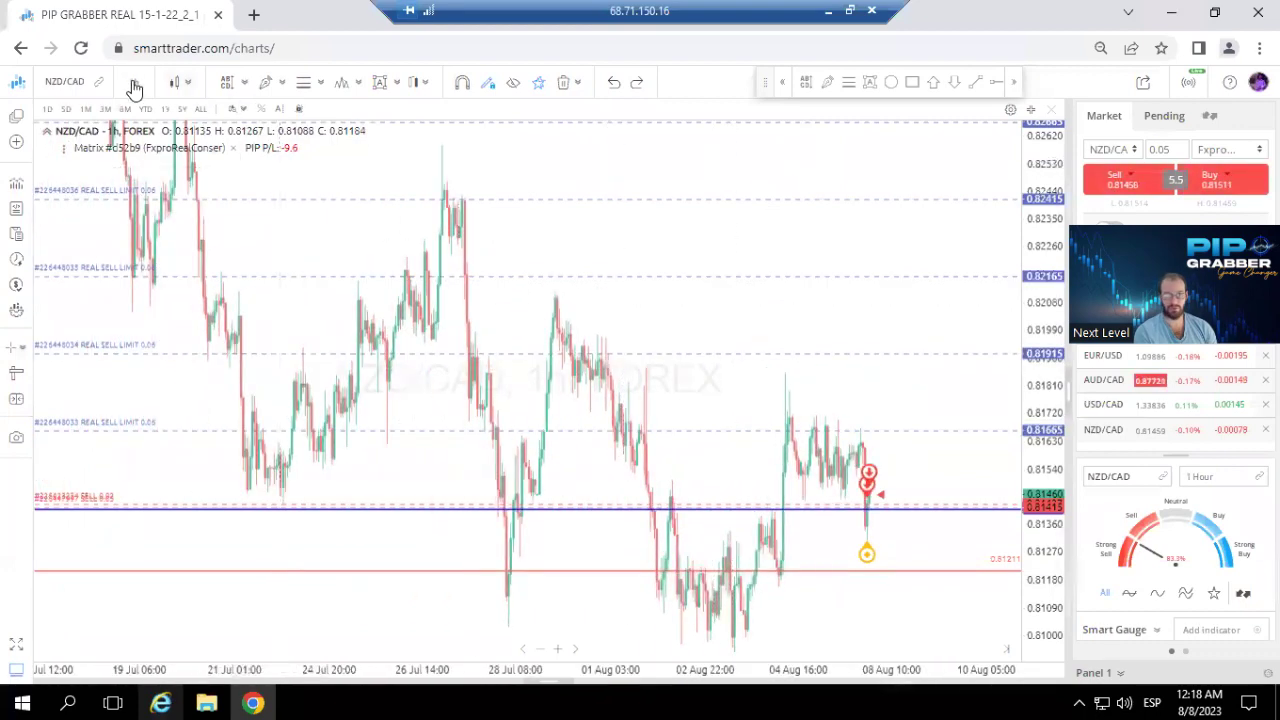
{"action": "left_click", "coordinate": [134, 84]}
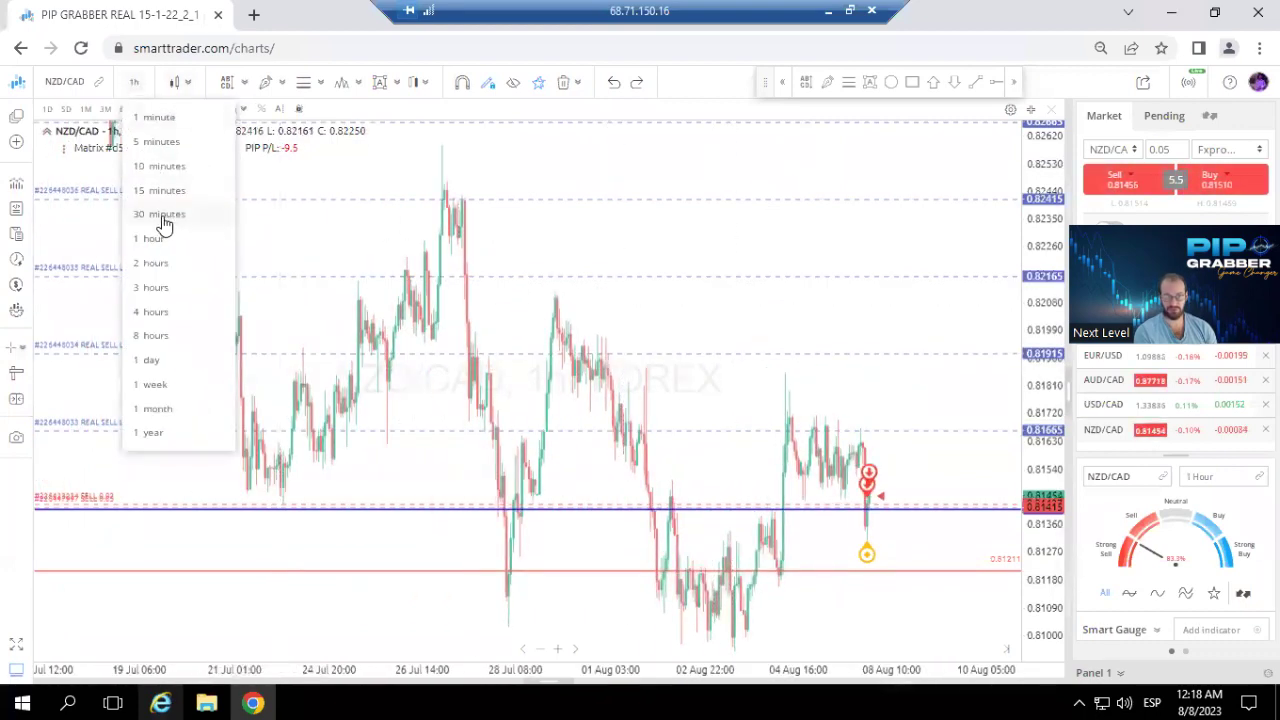
{"action": "left_click", "coordinate": [165, 215]}
{"action": "scroll", "coordinate": [800, 420], "scroll_direction": "up", "scroll_amount": 2}
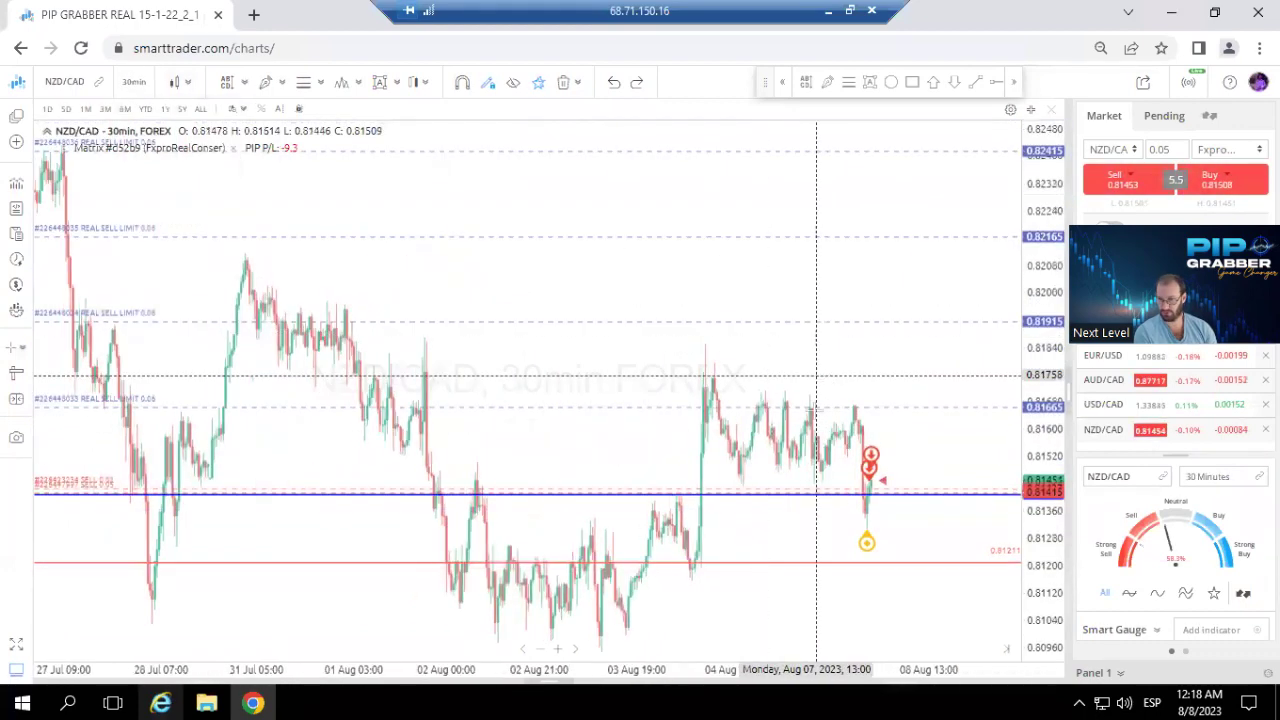
{"action": "scroll", "coordinate": [775, 440], "scroll_direction": "up", "scroll_amount": 2}
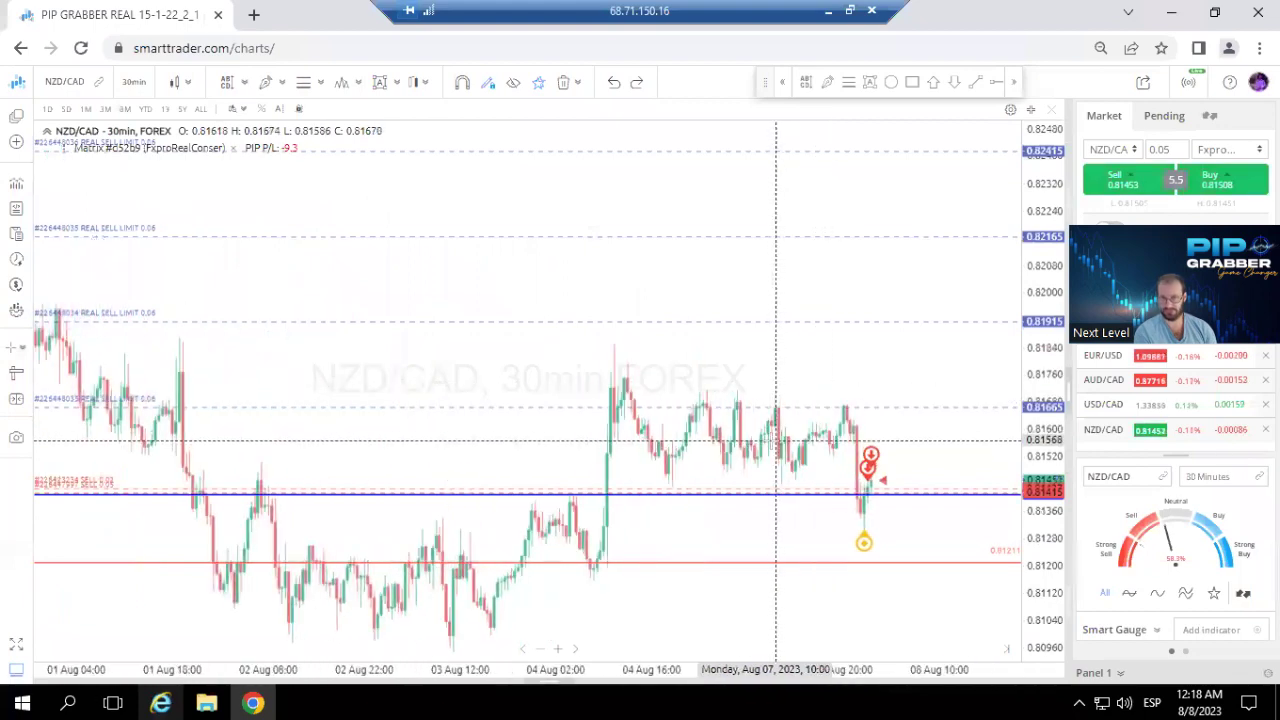
{"action": "left_click", "coordinate": [911, 82]}
Box the range since 04 Aug in green, top at 0.8167, and measure a 21-pip drop.
{"action": "mouse_move", "coordinate": [604, 347]}
{"action": "left_mouse_down"}
{"action": "mouse_move", "coordinate": [736, 383]}
{"action": "mouse_move", "coordinate": [901, 477]}
{"action": "left_mouse_up"}
{"action": "right_click", "coordinate": [936, 217]}
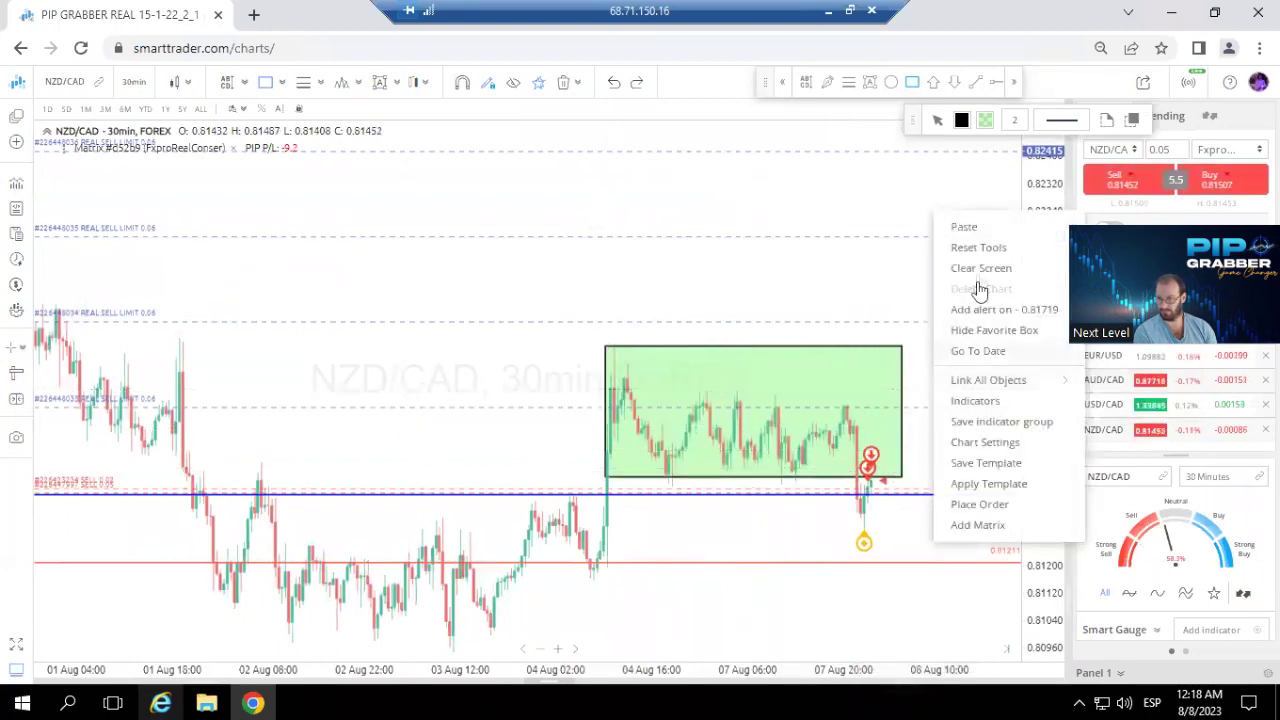
{"action": "left_click", "coordinate": [980, 248]}
{"action": "left_click", "coordinate": [752, 348]}
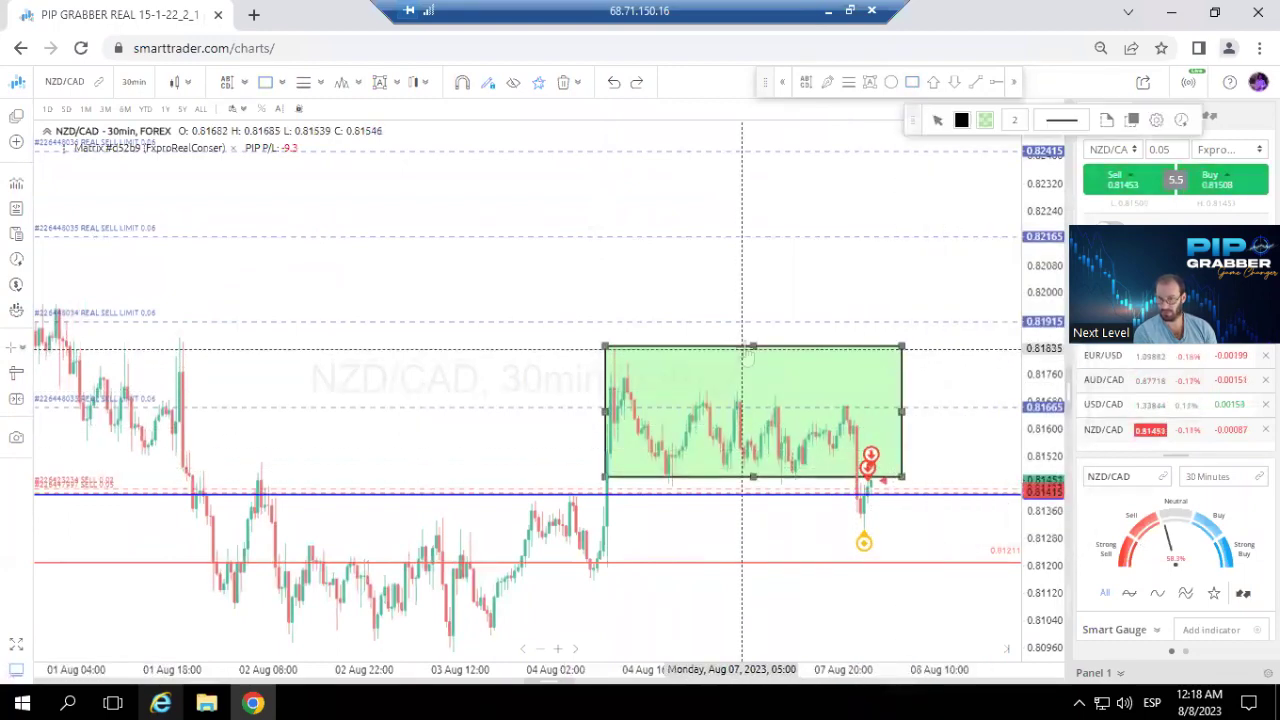
{"action": "left_click_drag", "start_coordinate": [752, 348], "coordinate": [759, 404]}
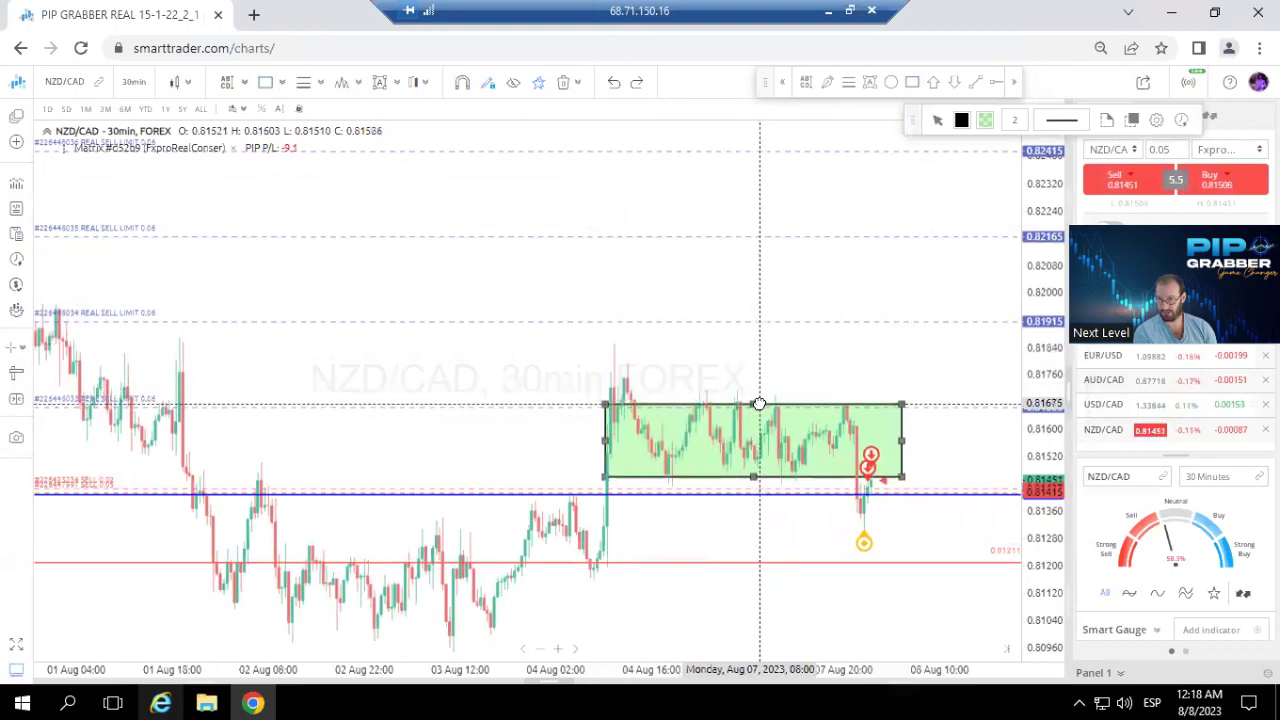
{"action": "left_click", "coordinate": [820, 350]}
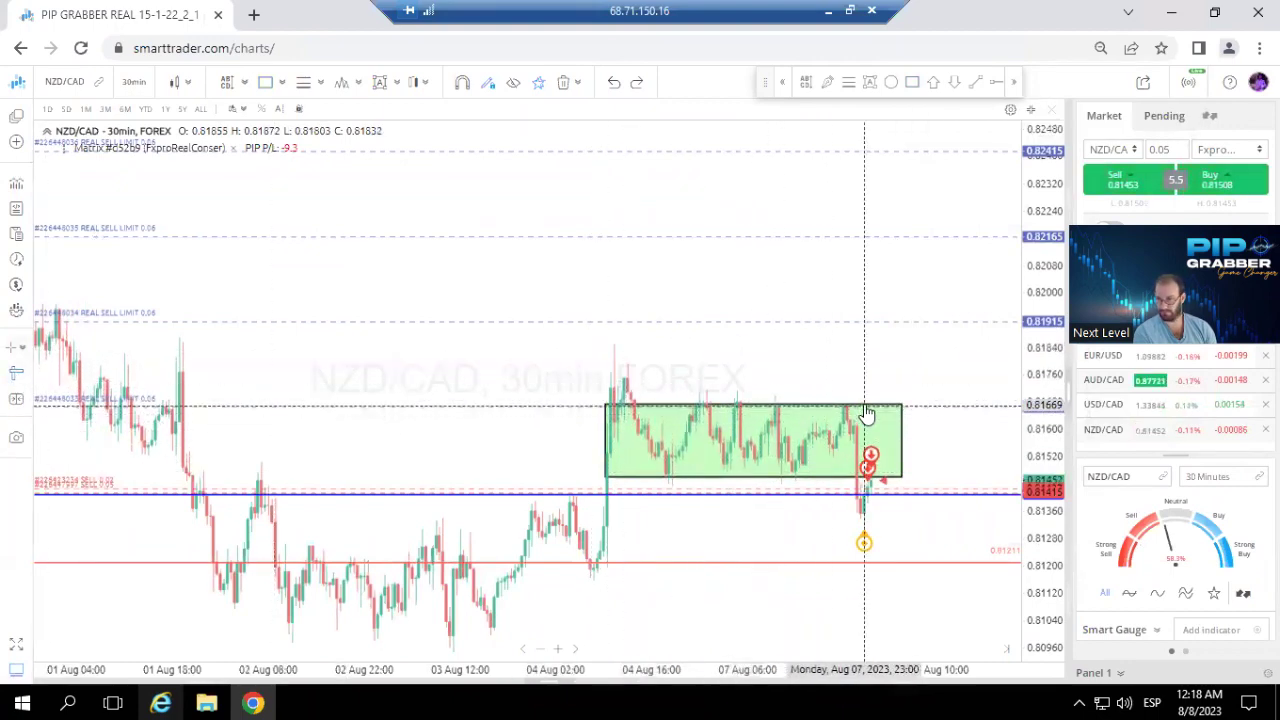
{"action": "left_click_drag", "start_coordinate": [865, 404], "coordinate": [884, 487]}
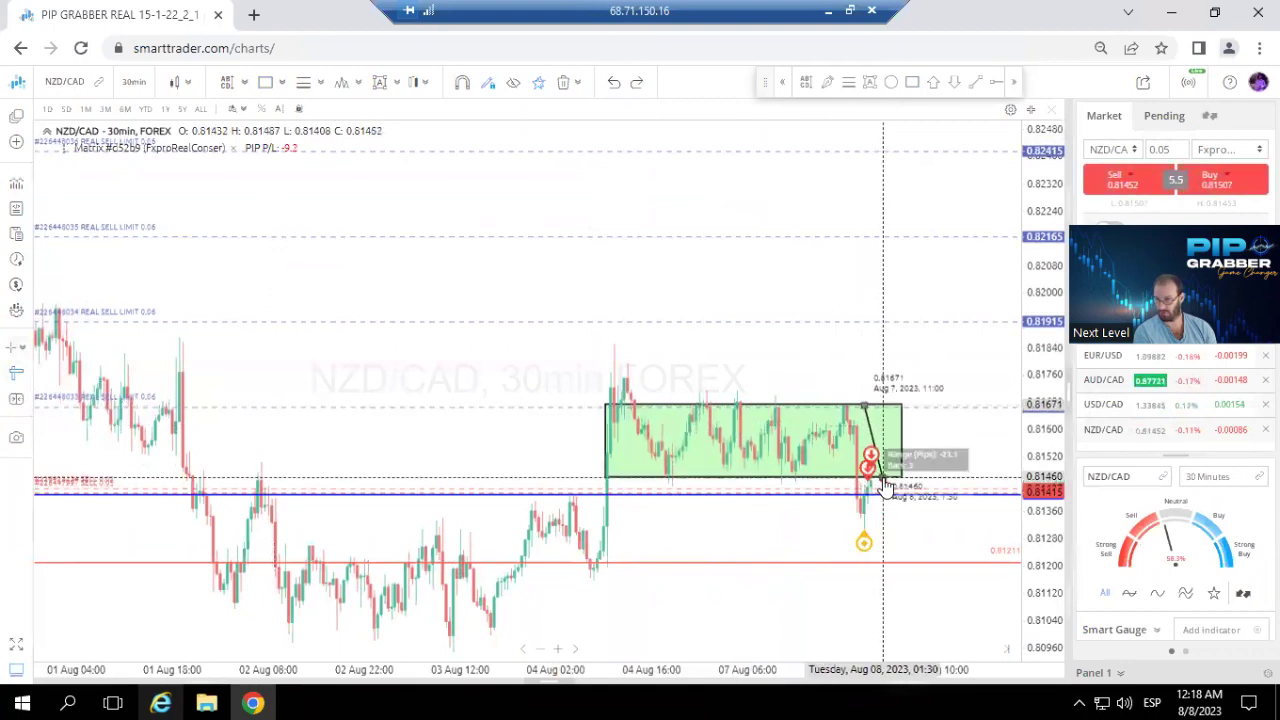
{"action": "right_click", "coordinate": [930, 410]}
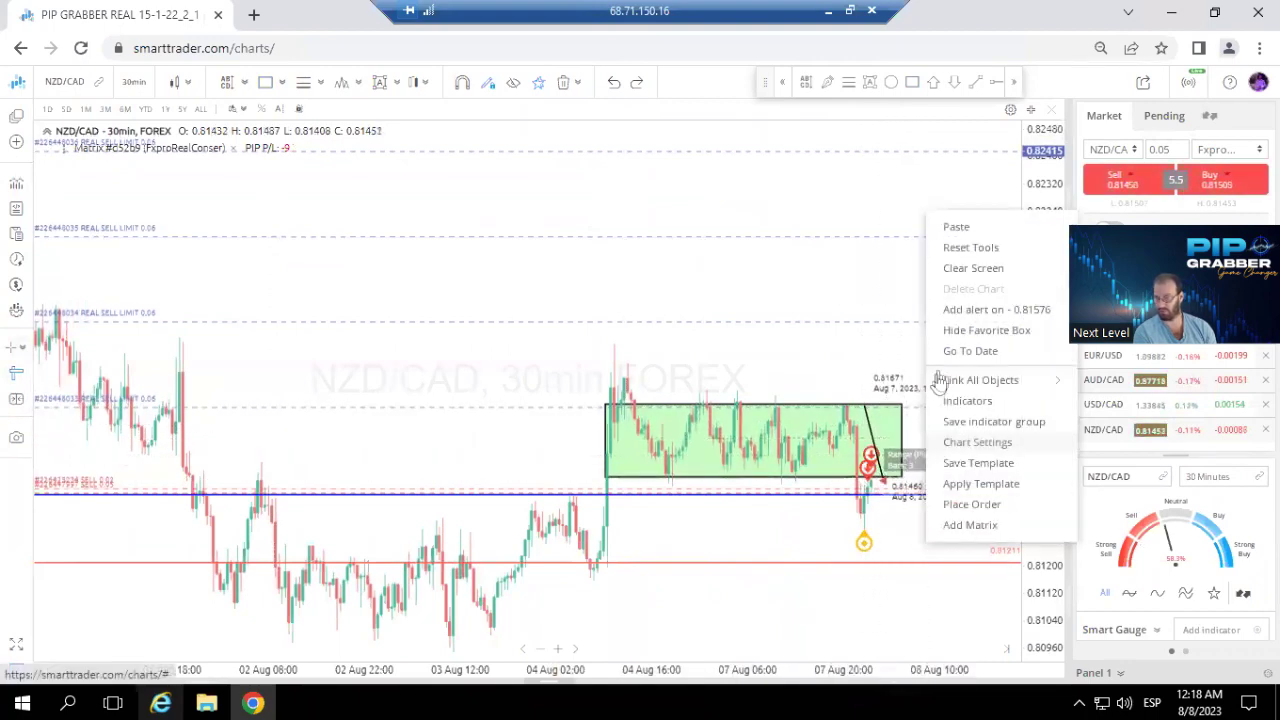
Clear the pip measurement and freehand-sketch a move up, a circle at the box top and an X.
{"action": "left_click", "coordinate": [957, 247]}
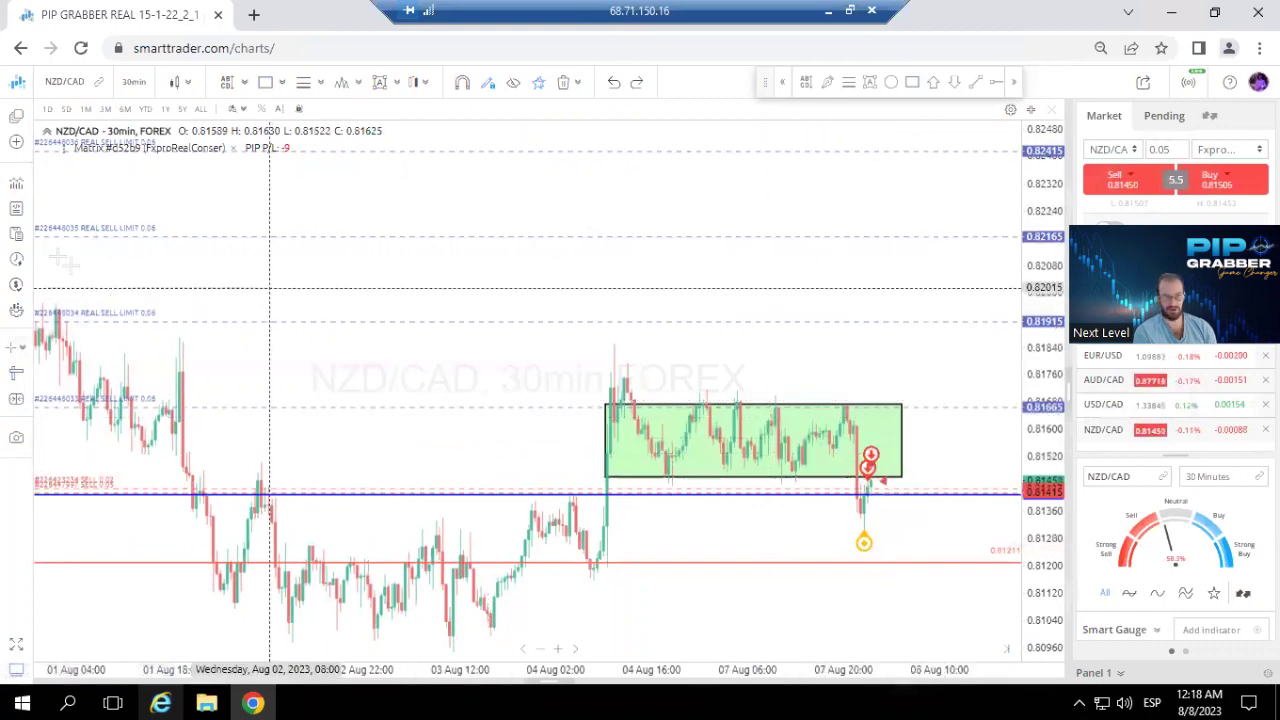
{"action": "left_click", "coordinate": [828, 83]}
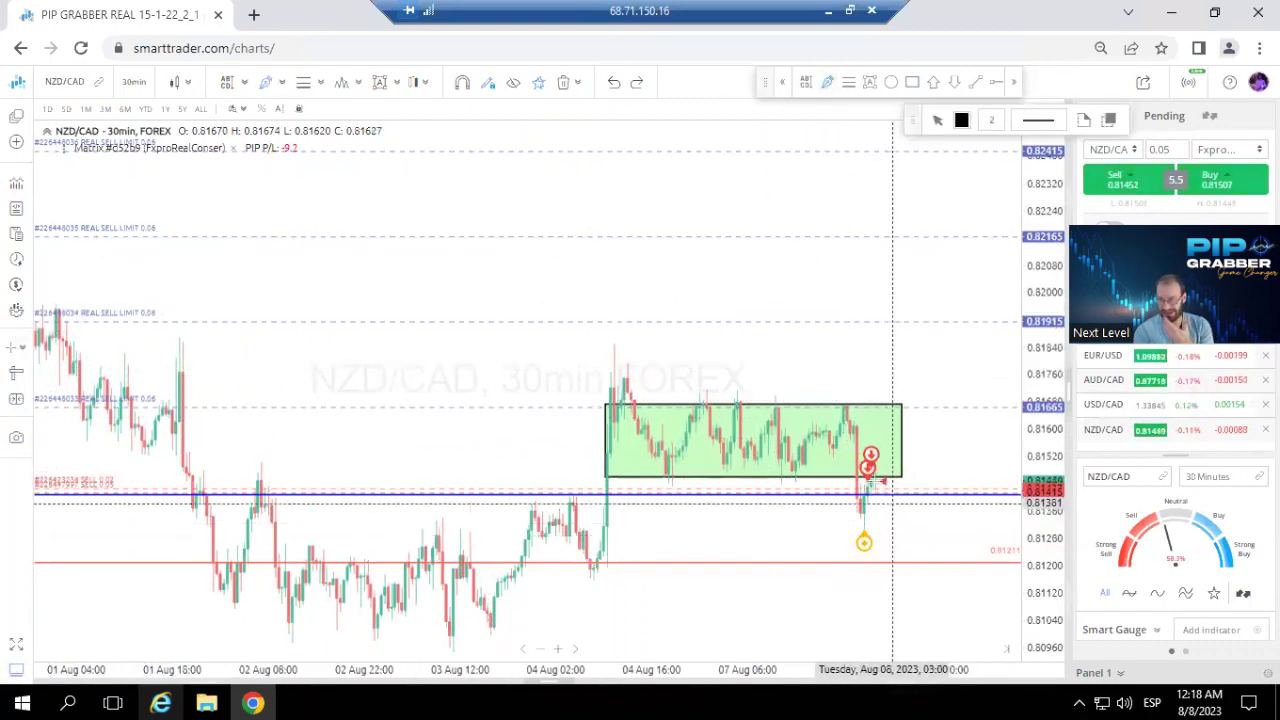
{"action": "mouse_move", "coordinate": [868, 485]}
{"action": "left_mouse_down"}
{"action": "mouse_move", "coordinate": [893, 407]}
{"action": "mouse_move", "coordinate": [928, 497]}
{"action": "left_mouse_up"}
{"action": "left_click_drag", "start_coordinate": [888, 402], "coordinate": [910, 405]}
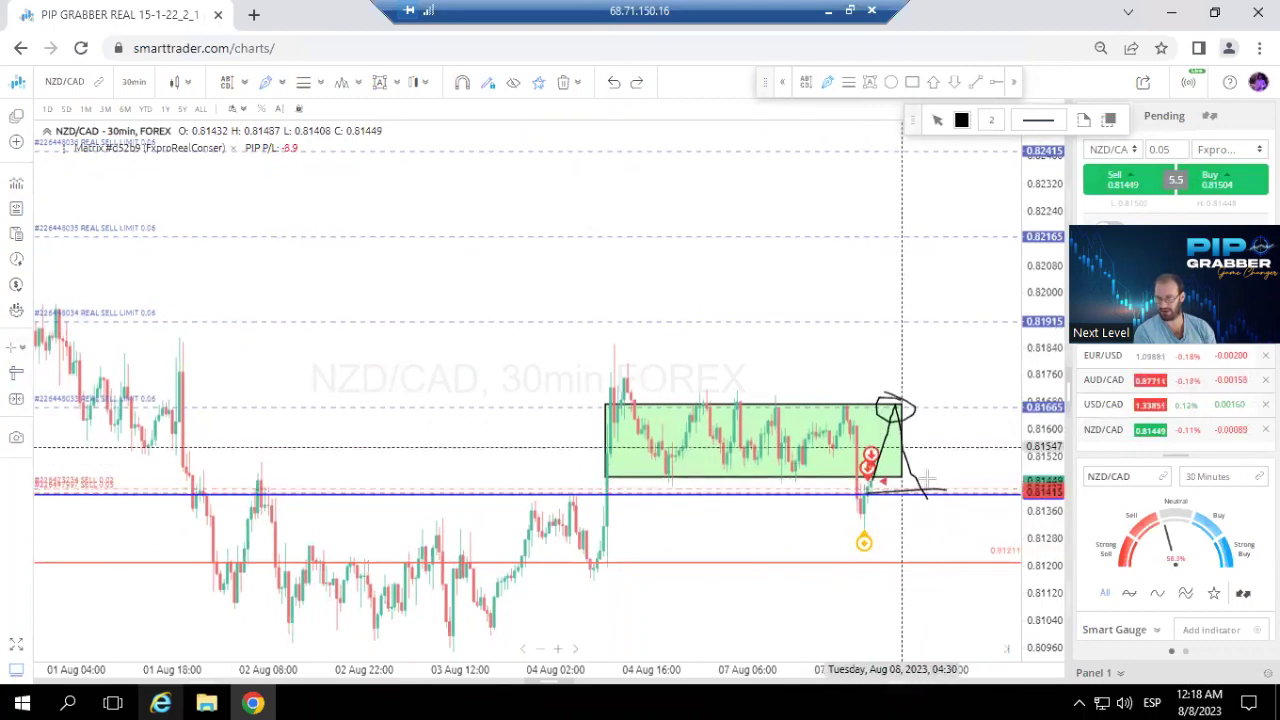
{"action": "left_click_drag", "start_coordinate": [940, 472], "coordinate": [912, 502]}
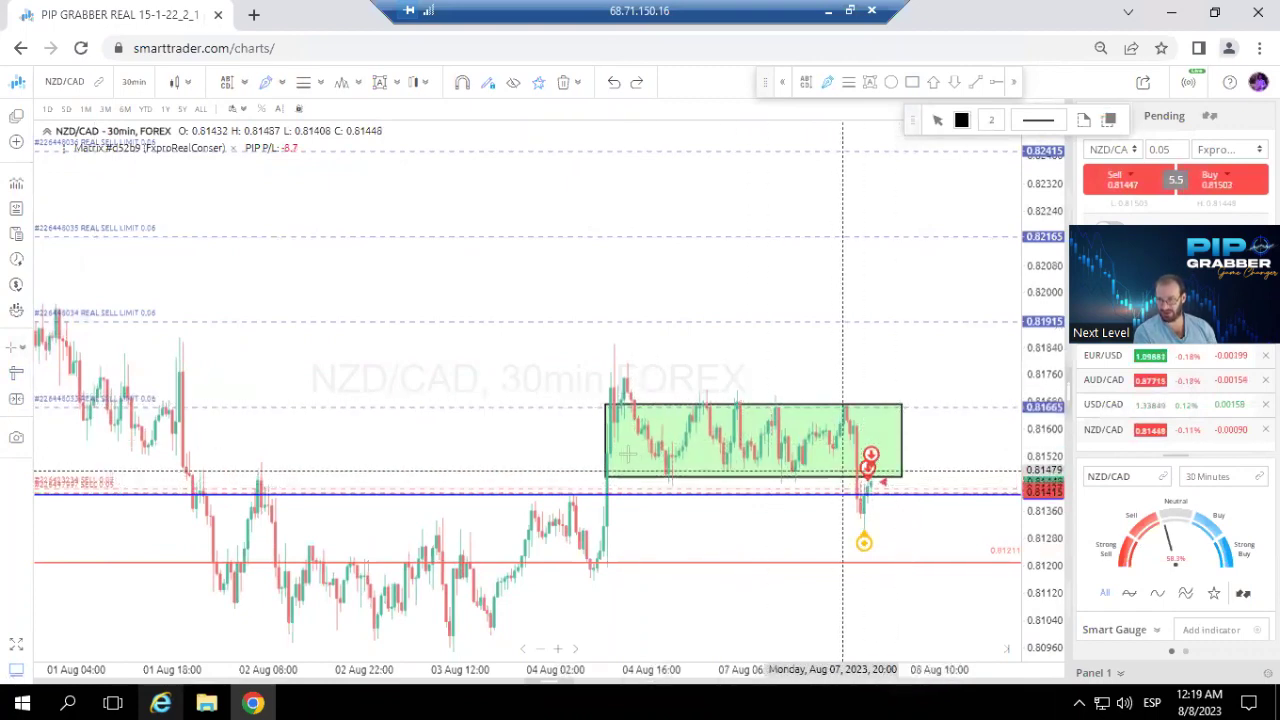
Sketch a zig-zag path across the green box and a V-shaped drop below it.
{"action": "mouse_move", "coordinate": [607, 476]}
{"action": "left_mouse_down"}
{"action": "mouse_move", "coordinate": [690, 415]}
{"action": "mouse_move", "coordinate": [751, 481]}
{"action": "left_mouse_up"}
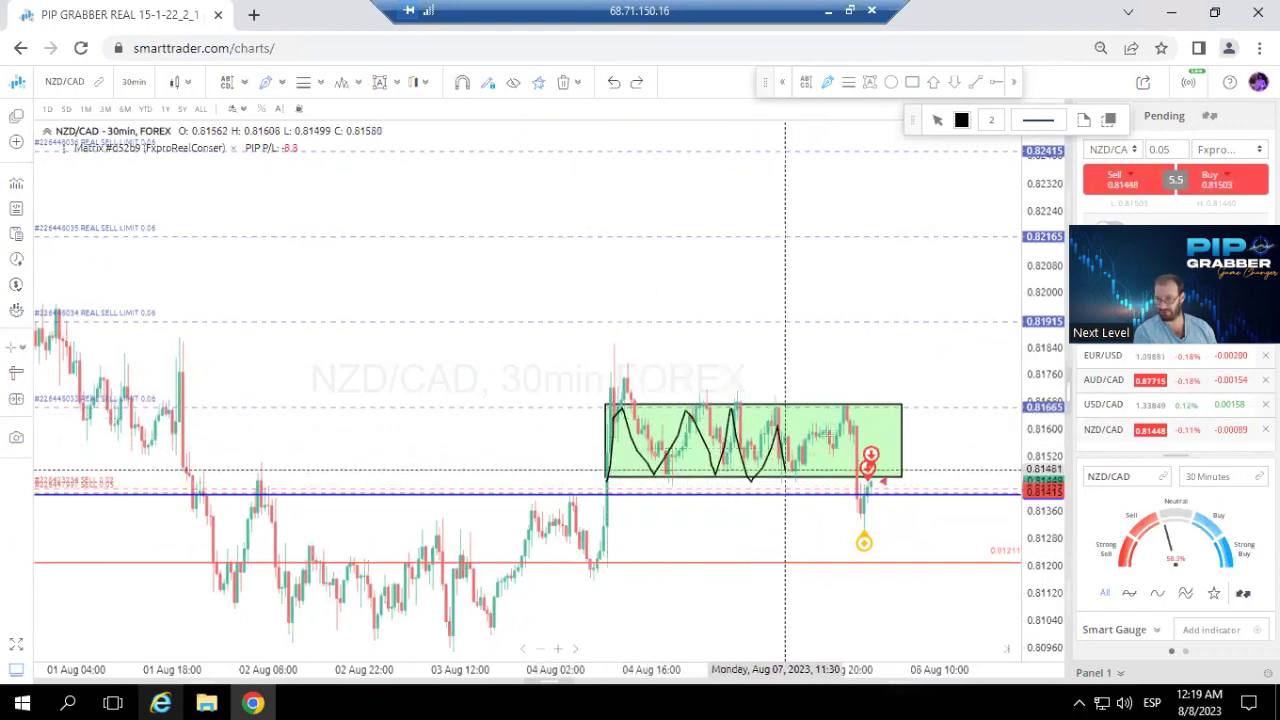
{"action": "left_click_drag", "start_coordinate": [784, 427], "coordinate": [843, 429]}
{"action": "left_click_drag", "start_coordinate": [852, 508], "coordinate": [855, 511]}
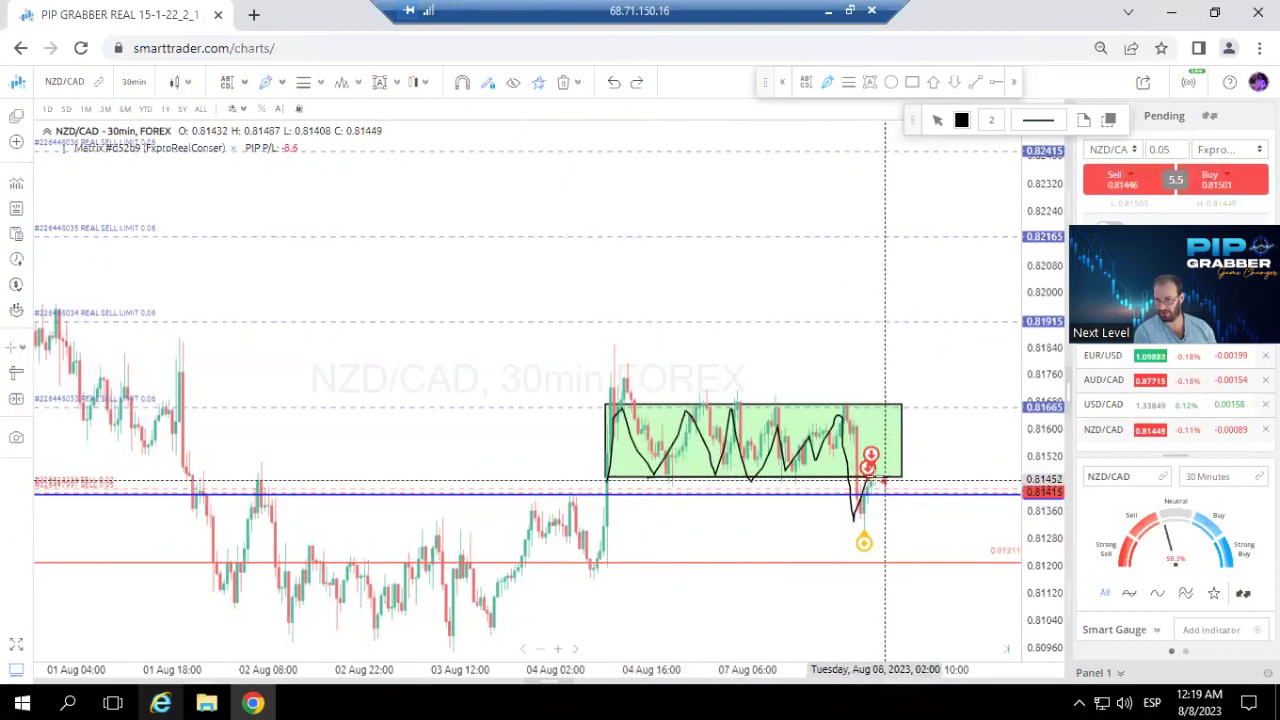
{"action": "left_click_drag", "start_coordinate": [893, 530], "coordinate": [920, 590]}
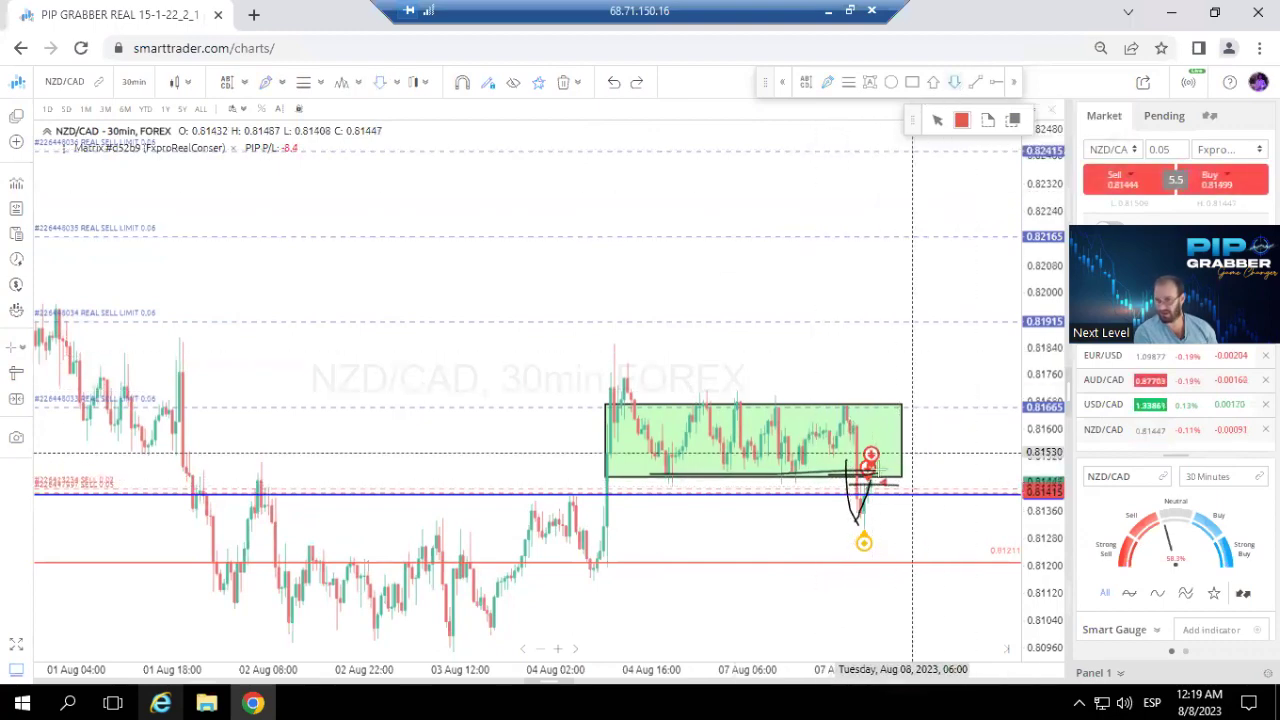
Turn off freehand drawing with the chart's Reset Tools option.
{"action": "right_click", "coordinate": [927, 454]}
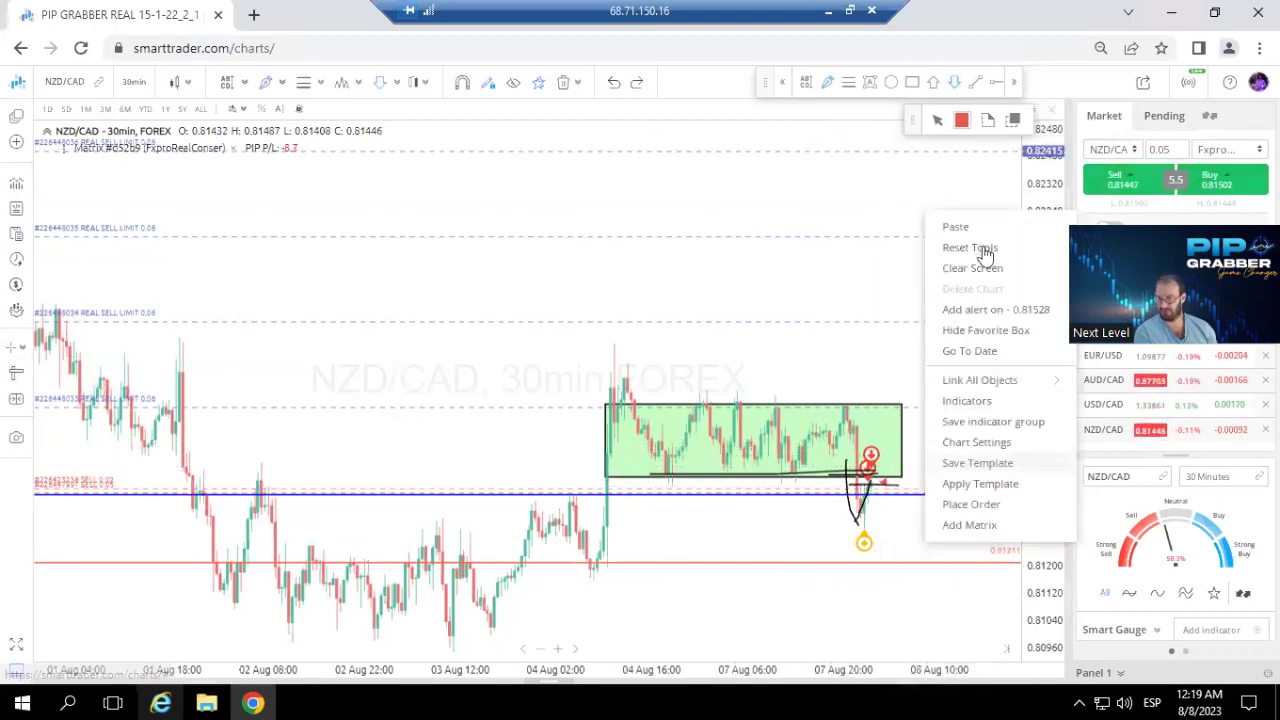
{"action": "left_click", "coordinate": [977, 250]}
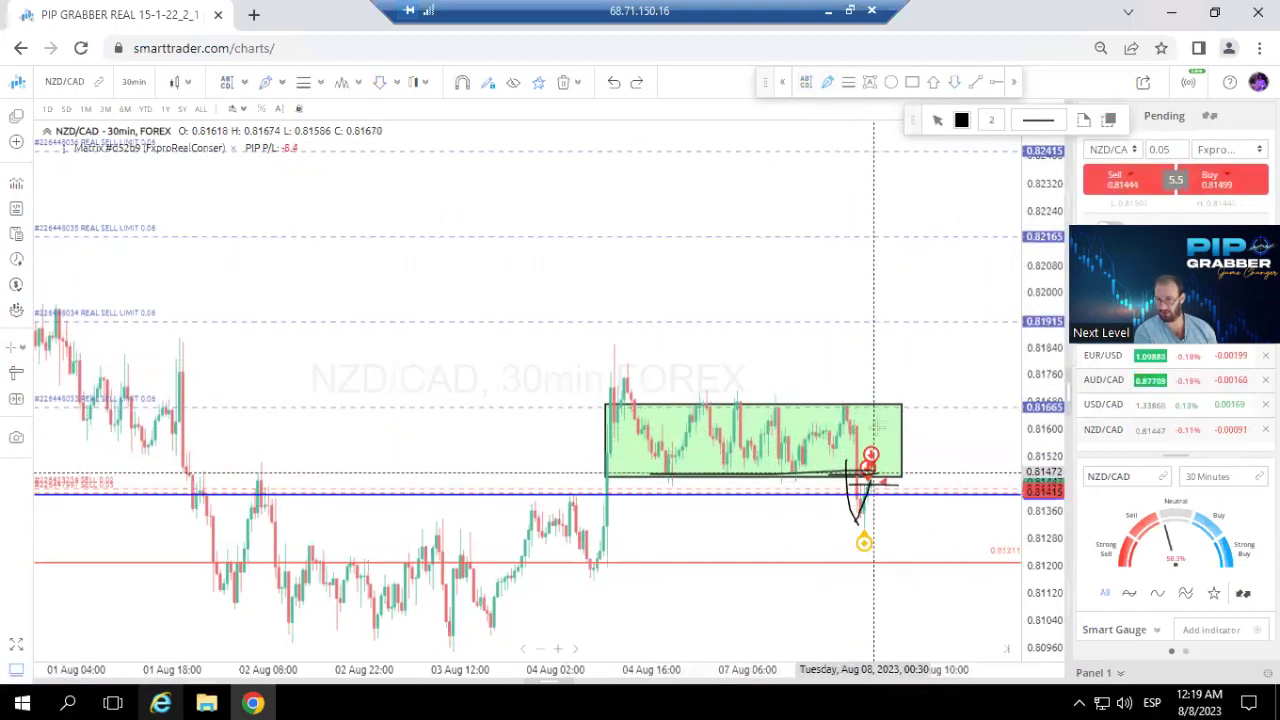
Add a downward stroke beside the box, exit the pen tool, and zoom around the box.
{"action": "left_click_drag", "start_coordinate": [879, 410], "coordinate": [897, 482]}
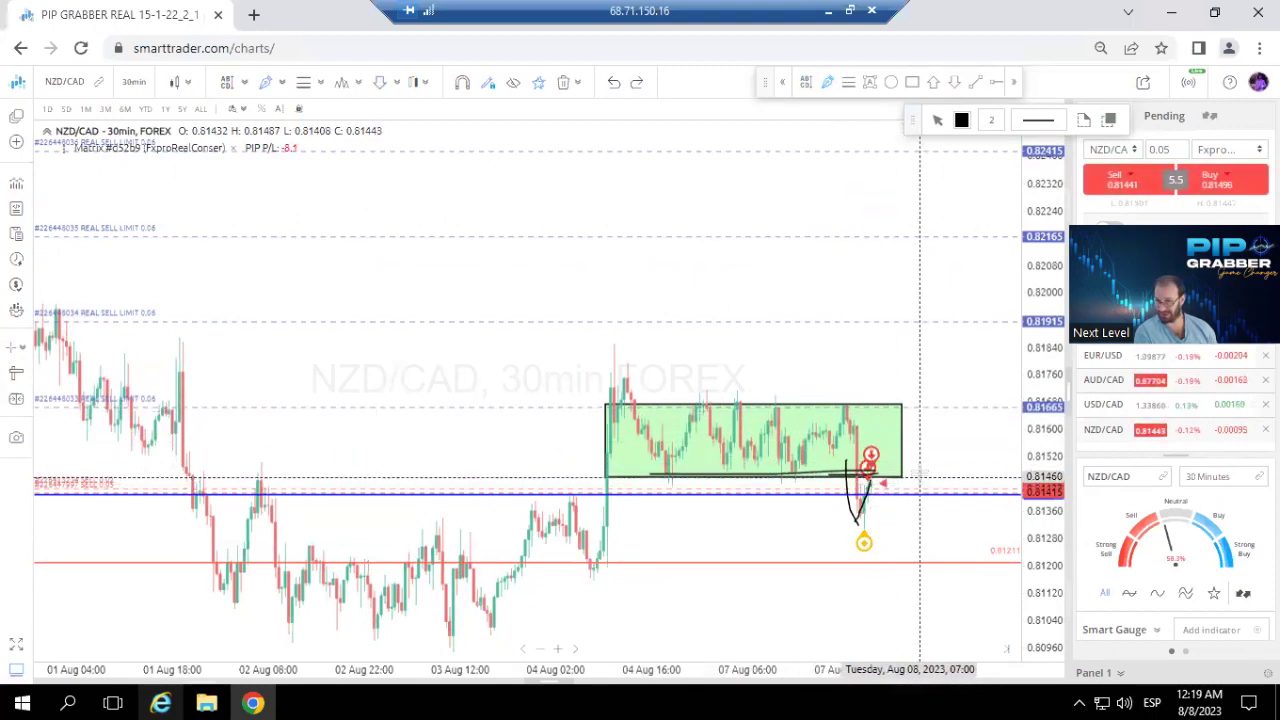
{"action": "right_click", "coordinate": [966, 369]}
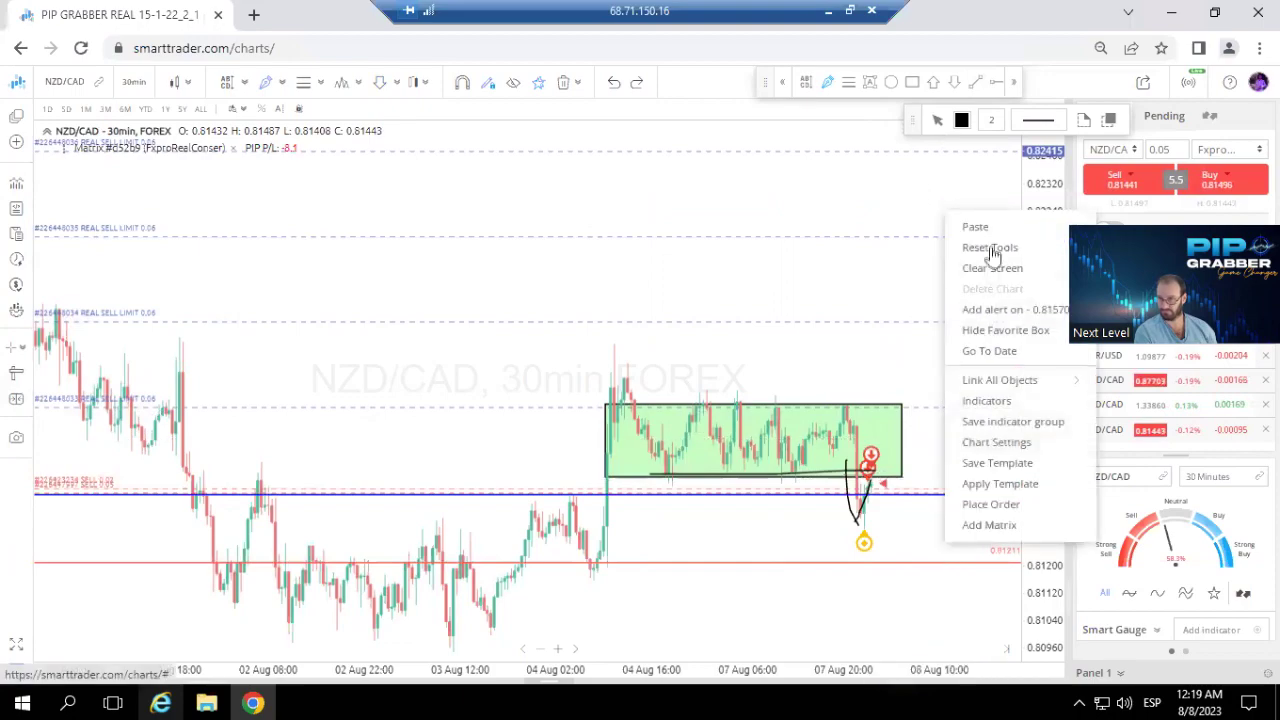
{"action": "left_click", "coordinate": [990, 247]}
{"action": "scroll", "coordinate": [935, 495], "scroll_direction": "down", "scroll_amount": 5}
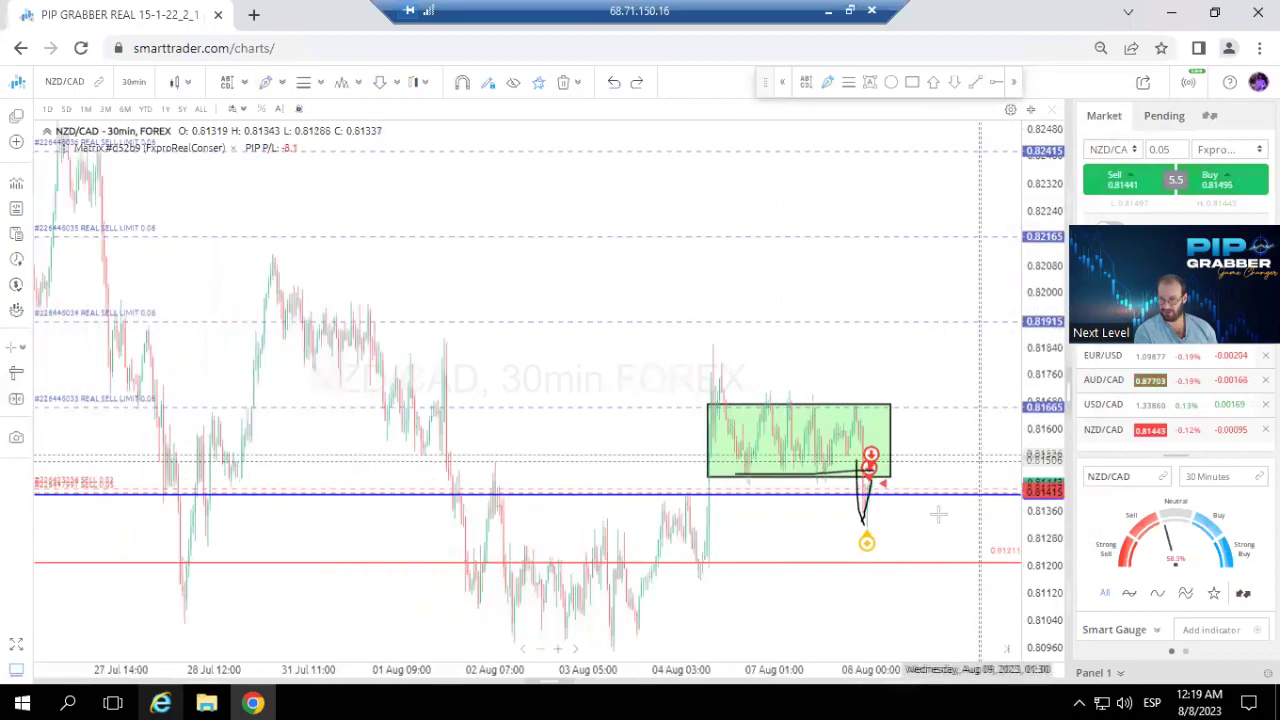
{"action": "scroll", "coordinate": [917, 522], "scroll_direction": "up", "scroll_amount": 2}
{"action": "scroll", "coordinate": [740, 530], "scroll_direction": "up", "scroll_amount": 3}
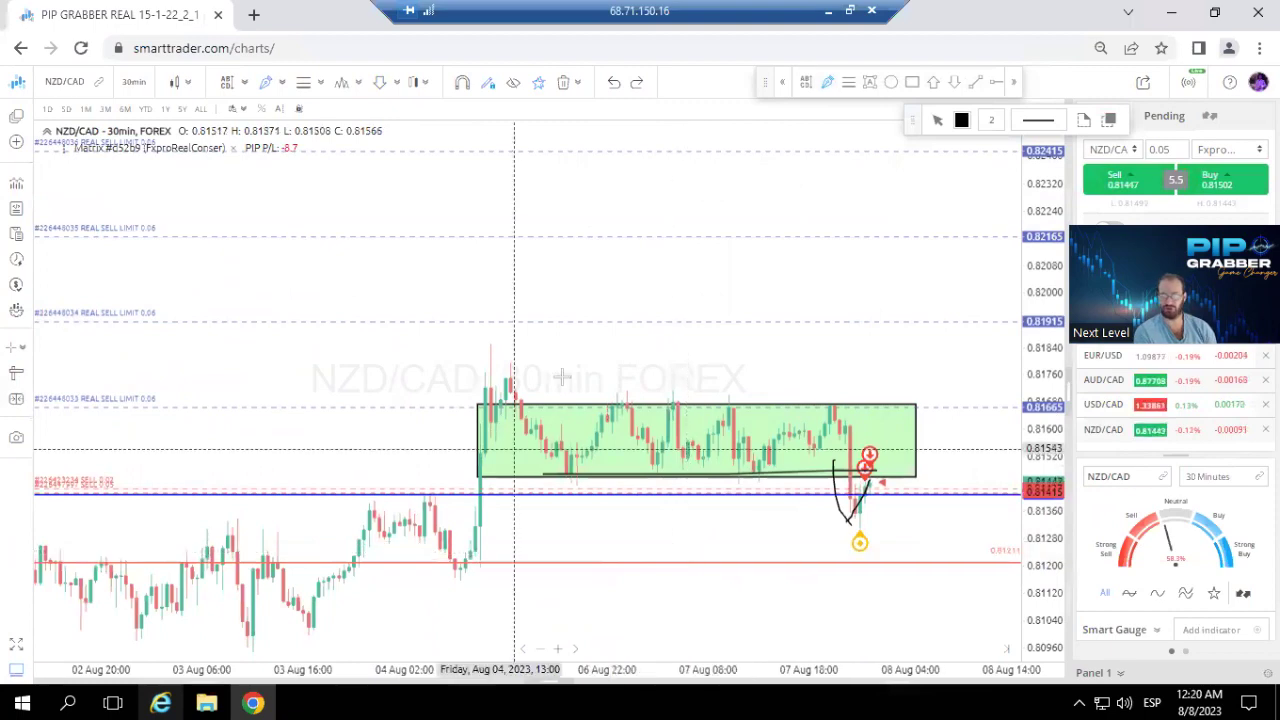
Finish the freehand sketch with a rising zigzag peak and a long horizontal floor stroke.
{"action": "mouse_move", "coordinate": [546, 311]}
{"action": "left_mouse_down"}
{"action": "mouse_move", "coordinate": [588, 270]}
{"action": "mouse_move", "coordinate": [593, 279]}
{"action": "left_mouse_up"}
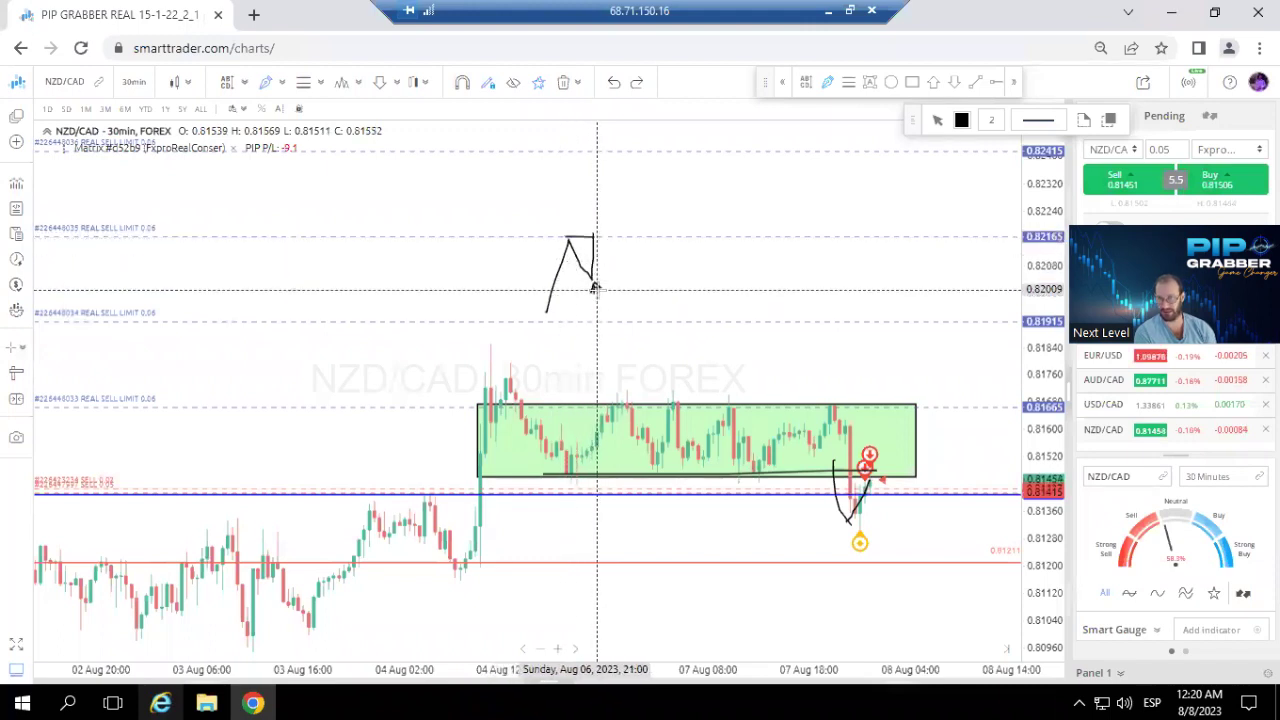
{"action": "left_click_drag", "start_coordinate": [594, 287], "coordinate": [606, 196]}
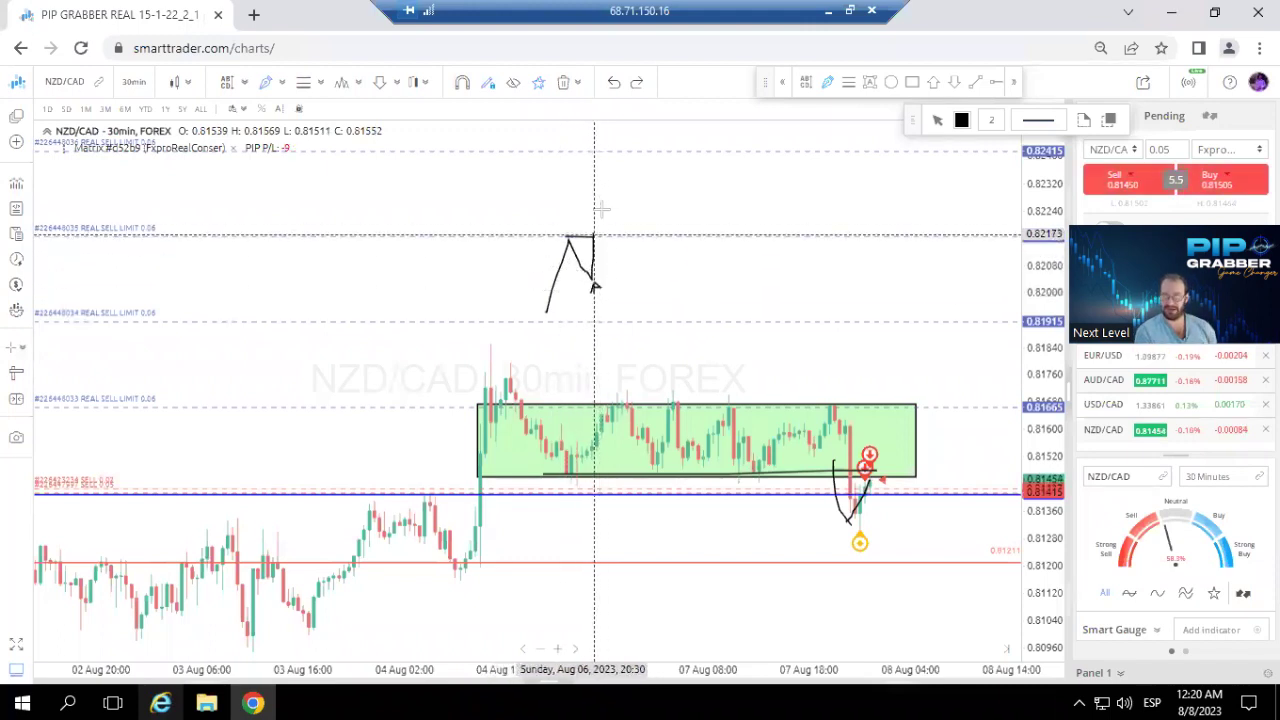
{"action": "mouse_move", "coordinate": [626, 229]}
{"action": "left_mouse_down"}
{"action": "mouse_move", "coordinate": [668, 208]}
{"action": "mouse_move", "coordinate": [688, 252]}
{"action": "left_mouse_up"}
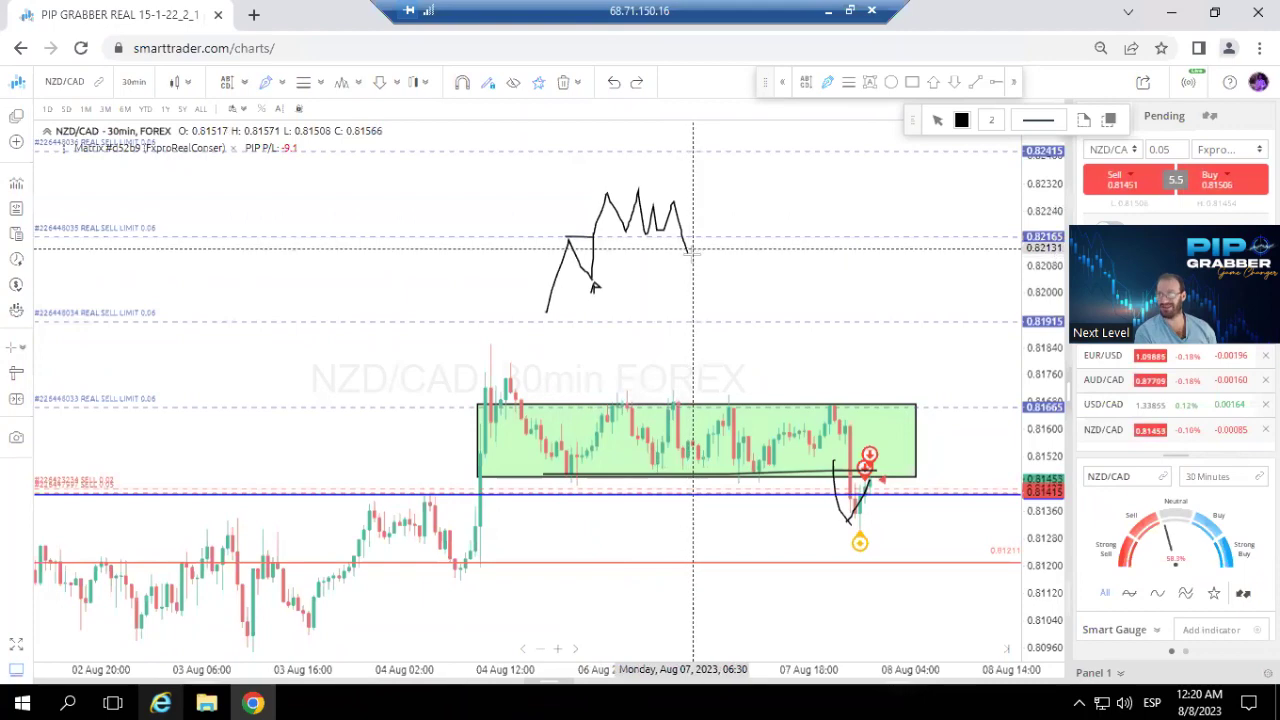
{"action": "left_click_drag", "start_coordinate": [705, 279], "coordinate": [701, 273]}
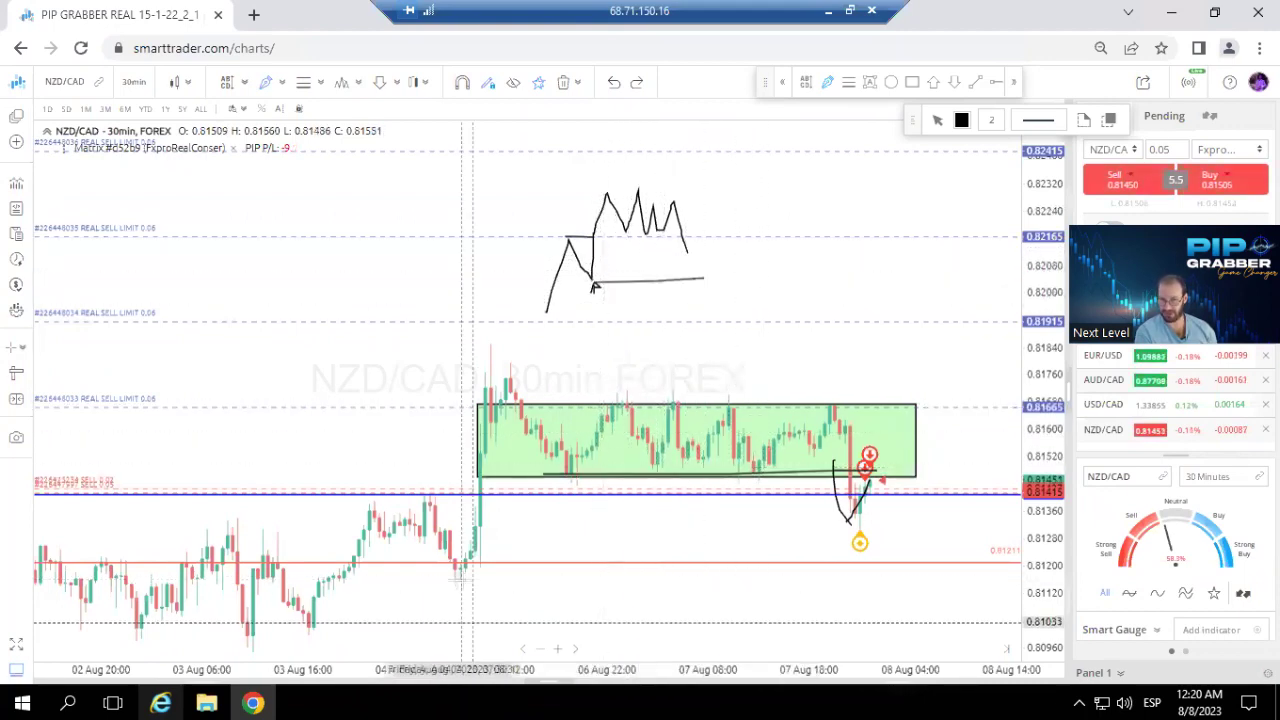
{"action": "left_click_drag", "start_coordinate": [623, 578], "coordinate": [907, 579]}
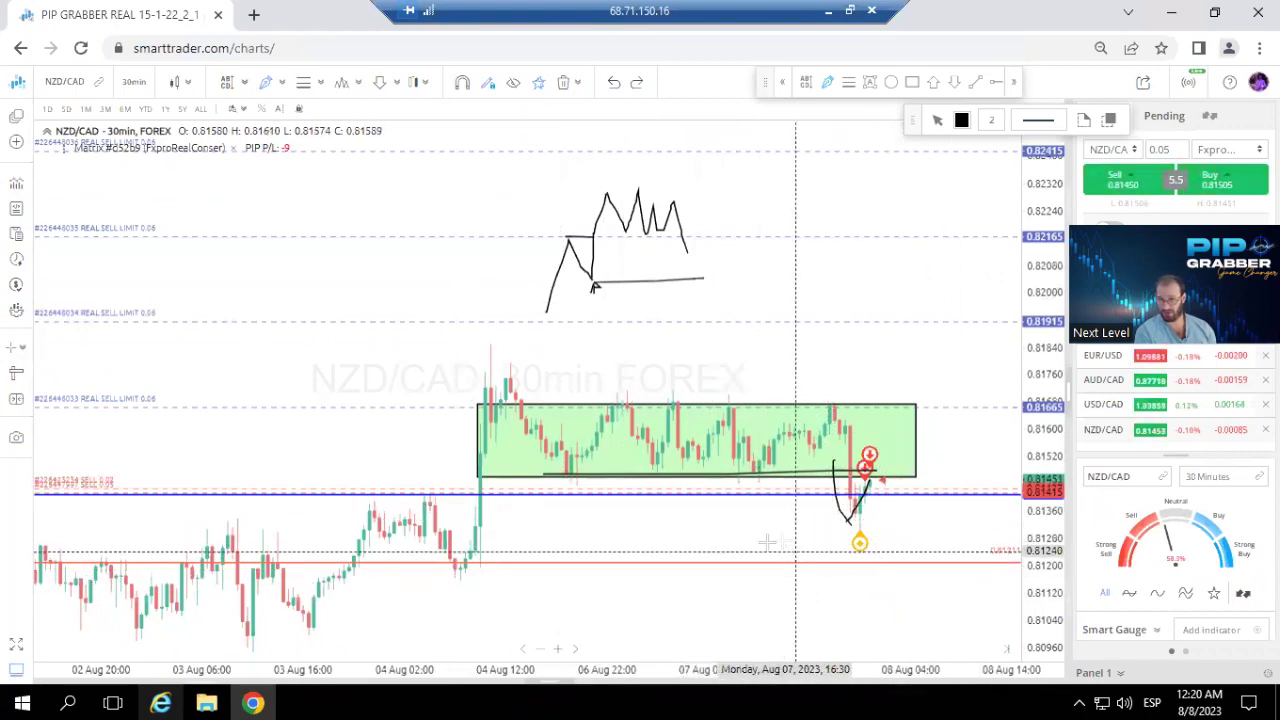
Reset the drawing tools and delete all drawings, keeping the green range box.
{"action": "right_click", "coordinate": [720, 258]}
{"action": "left_click", "coordinate": [764, 250]}
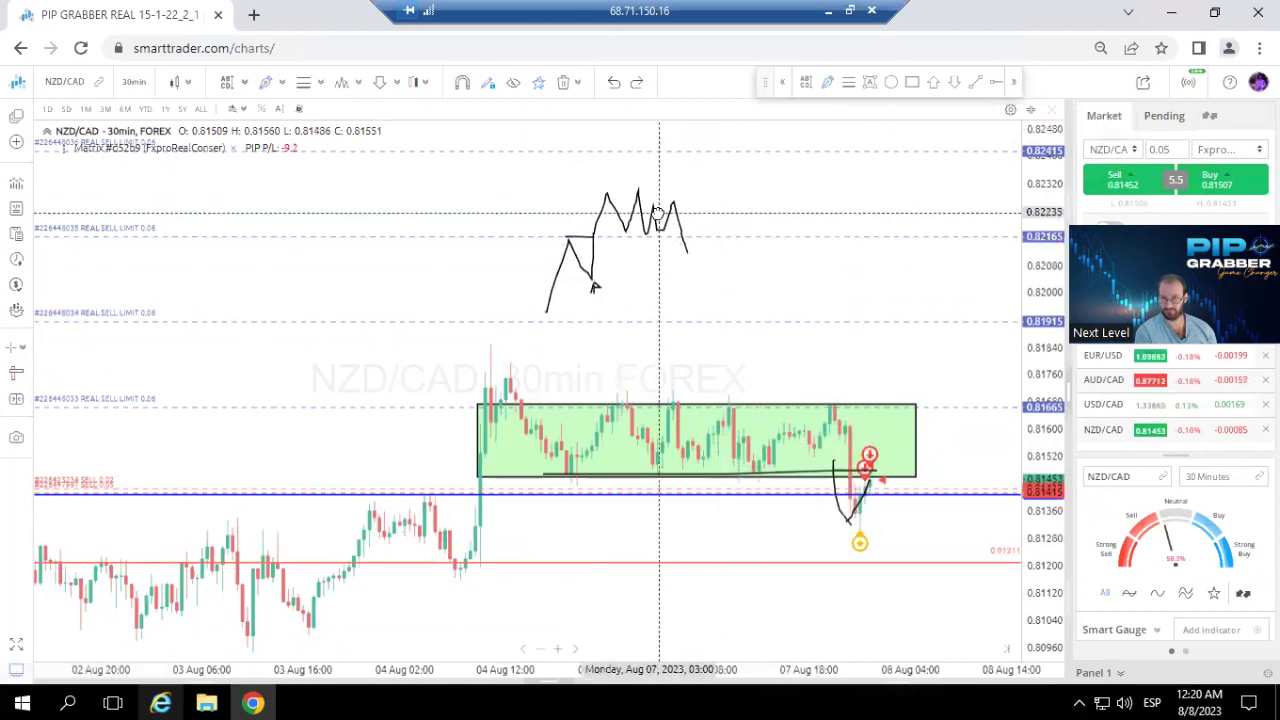
{"action": "left_click", "coordinate": [719, 294]}
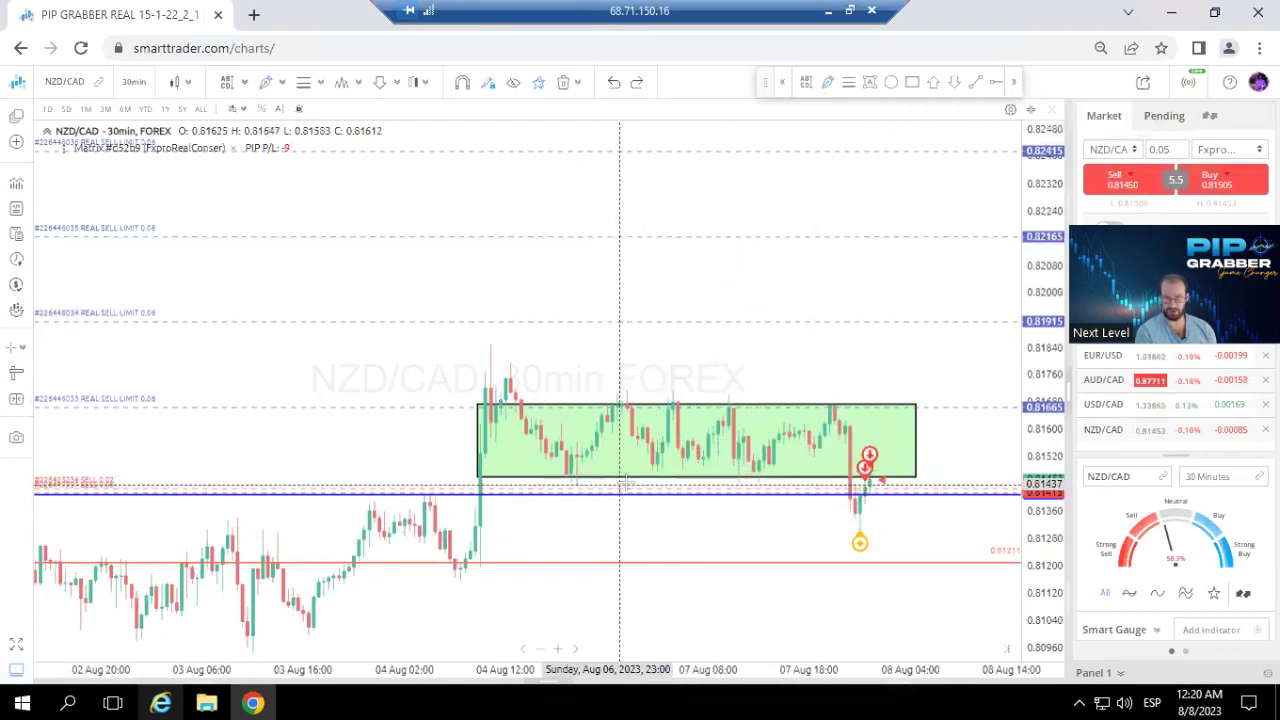
Zoom out to mid-July and circle the far-left high, left-side low and late-July high.
{"action": "scroll", "coordinate": [616, 444], "scroll_direction": "down", "scroll_amount": 2}
{"action": "scroll", "coordinate": [616, 444], "scroll_direction": "down", "scroll_amount": 2}
{"action": "scroll", "coordinate": [586, 417], "scroll_direction": "down", "scroll_amount": 2}
{"action": "scroll", "coordinate": [600, 420], "scroll_direction": "down", "scroll_amount": 2}
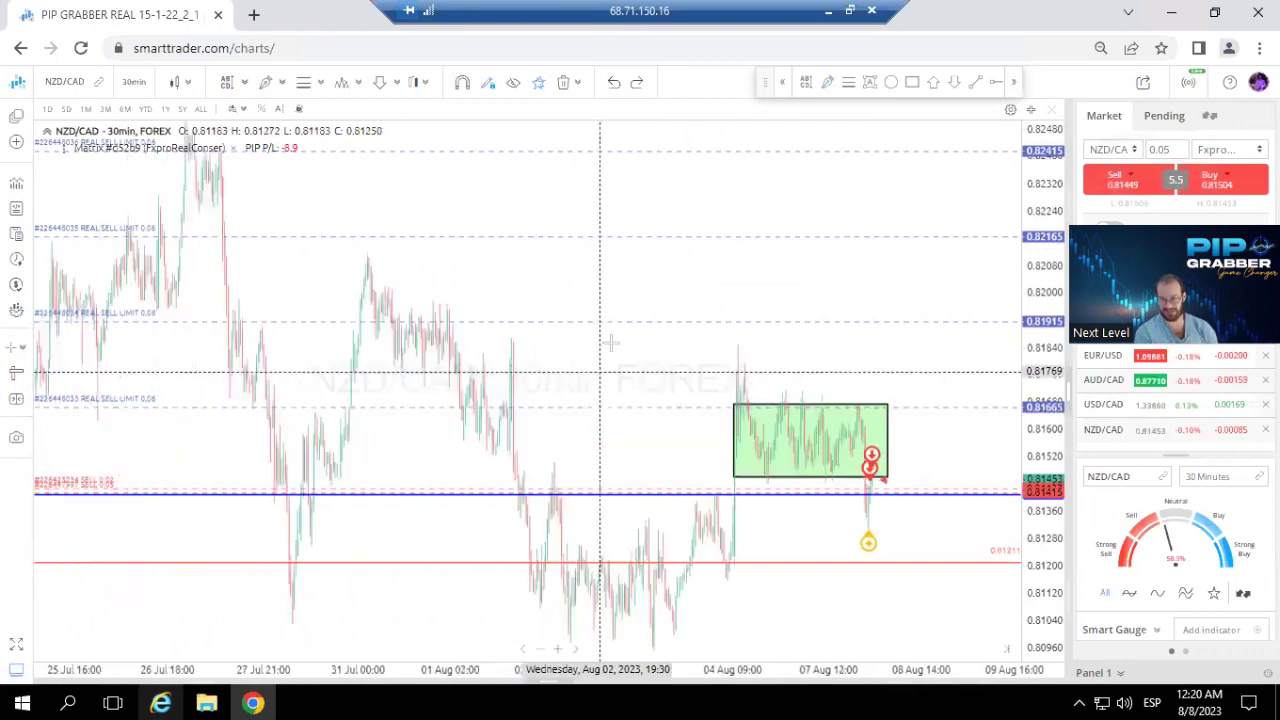
{"action": "scroll", "coordinate": [1037, 172], "scroll_direction": "down", "scroll_amount": 3}
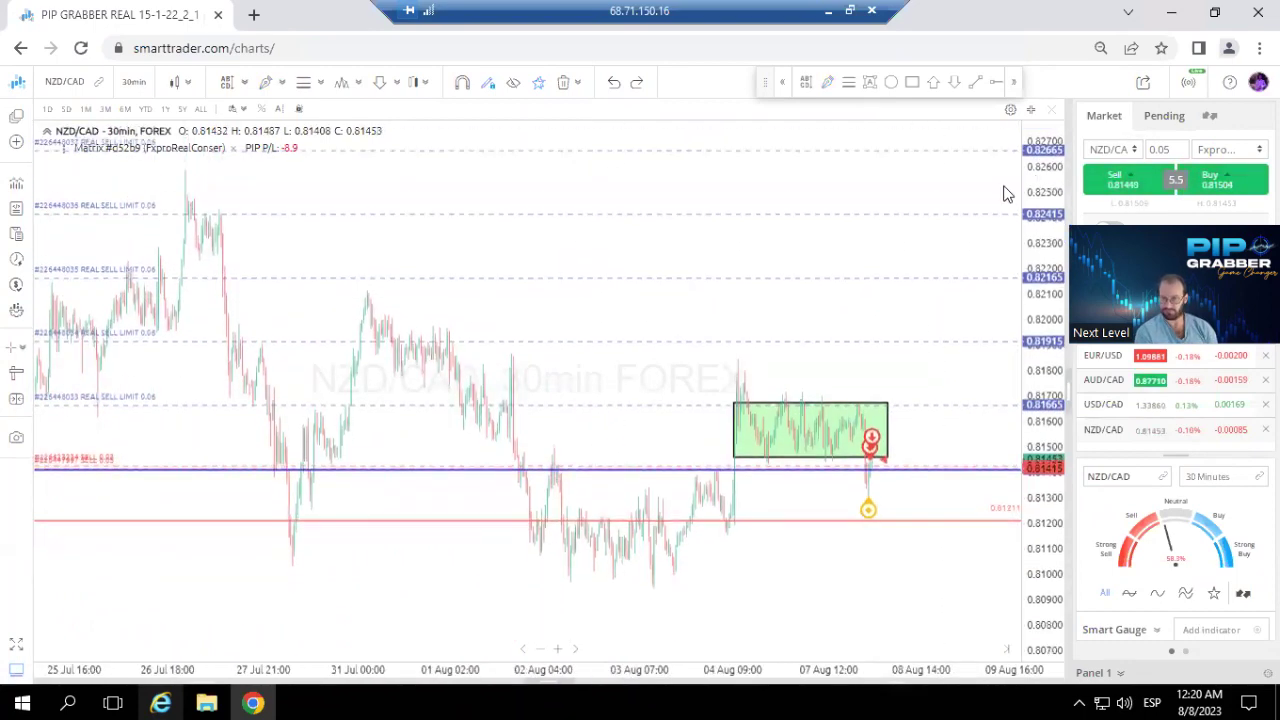
{"action": "scroll", "coordinate": [515, 356], "scroll_direction": "down", "scroll_amount": 2}
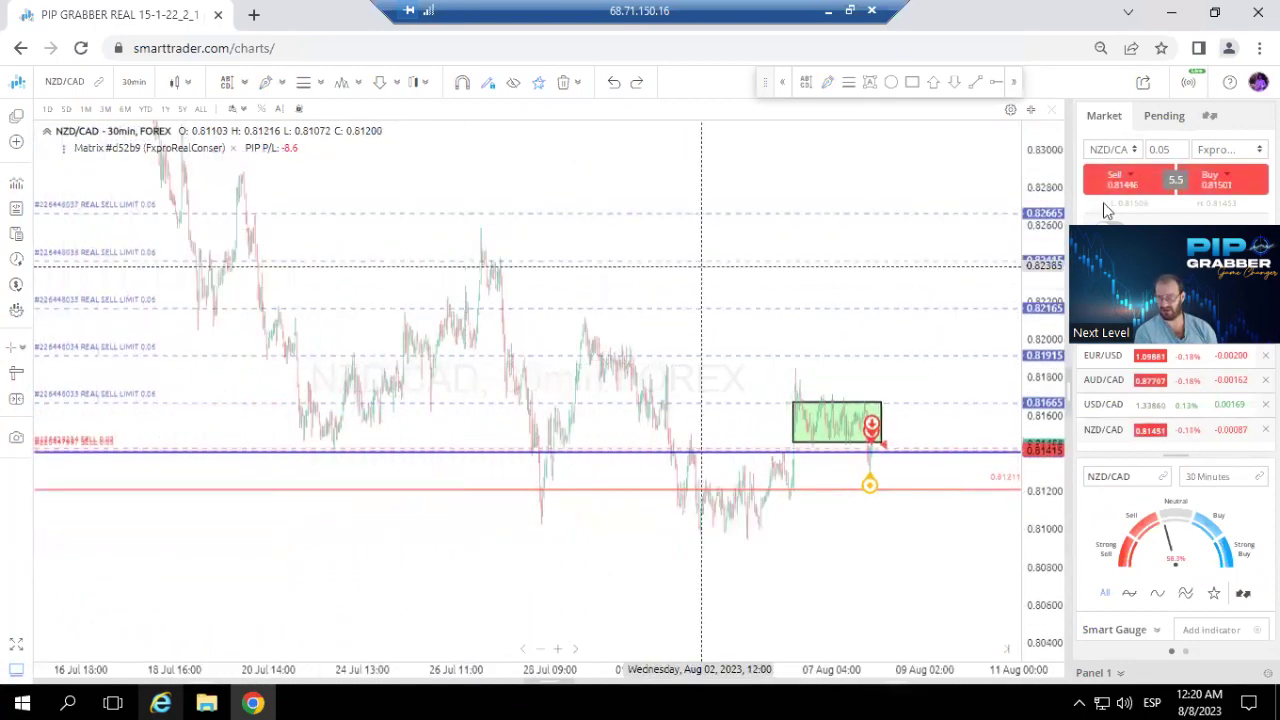
{"action": "scroll", "coordinate": [640, 264], "scroll_direction": "up", "scroll_amount": 2}
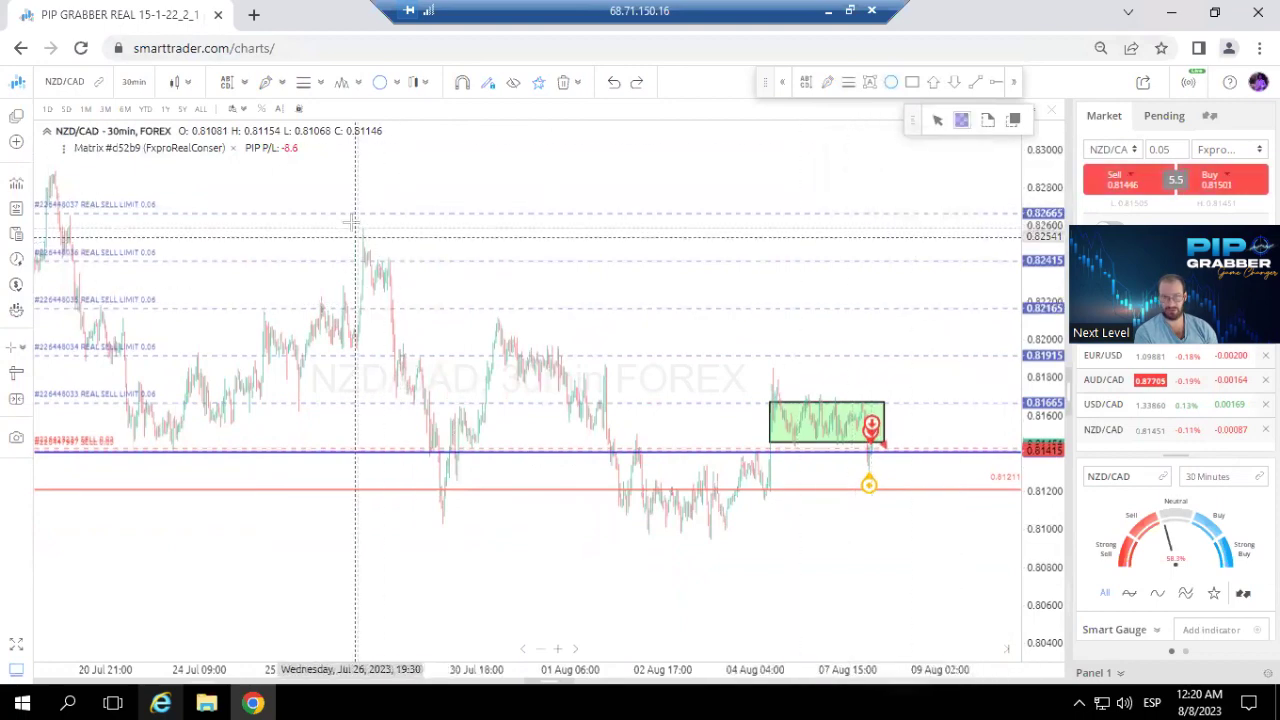
{"action": "left_click", "coordinate": [54, 173]}
{"action": "left_click", "coordinate": [164, 447]}
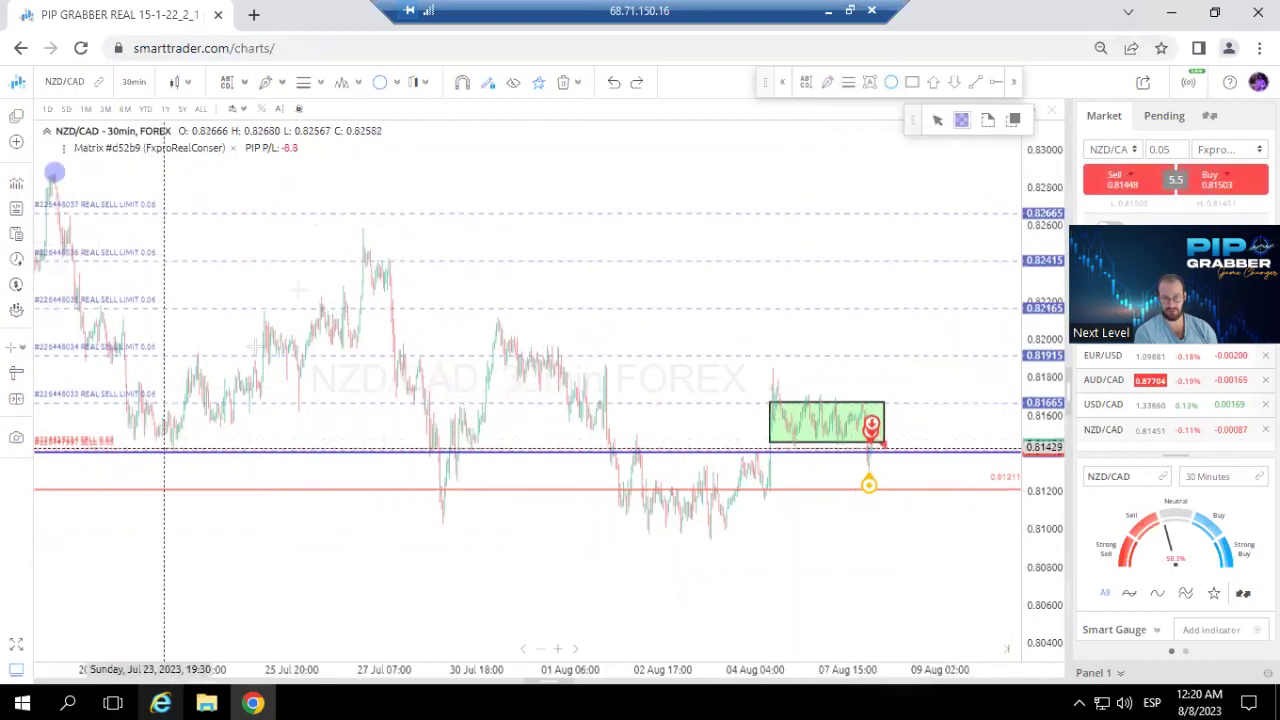
{"action": "left_click", "coordinate": [357, 224]}
Circle the 28 Jul low, 01 Aug high, 03 Aug low and range-top high; box the early-August lows.
{"action": "left_click", "coordinate": [447, 521]}
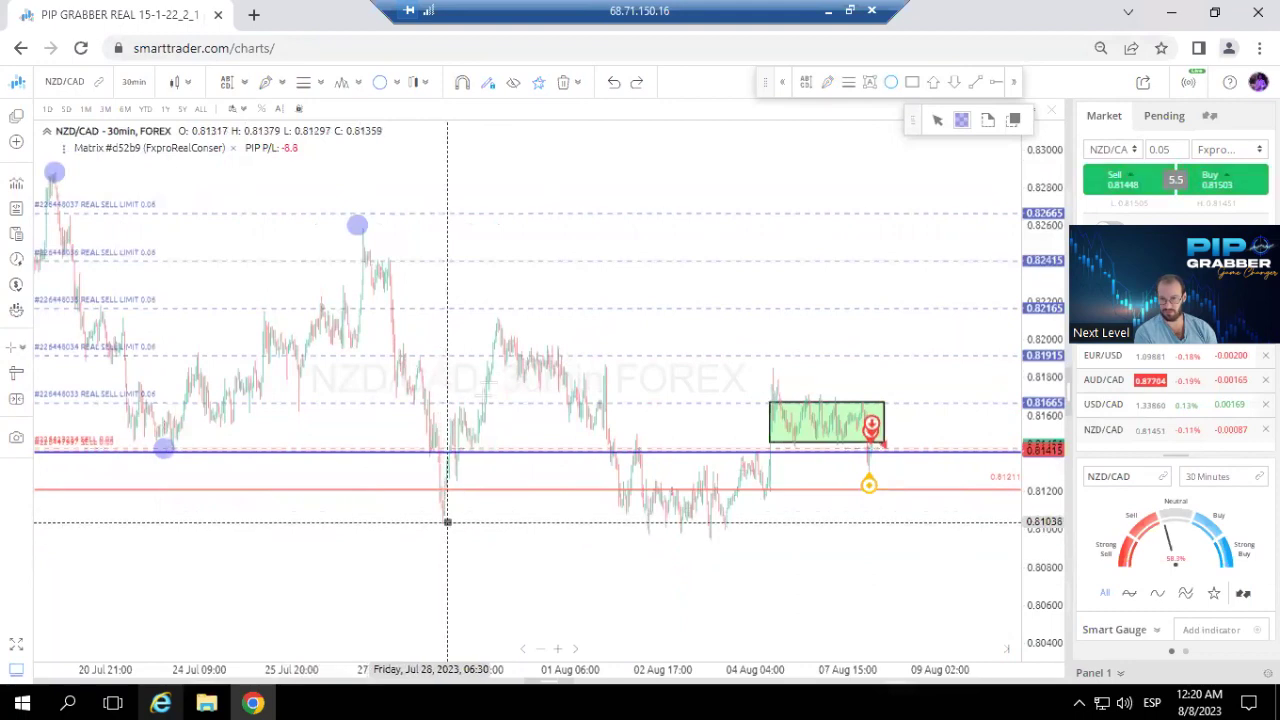
{"action": "left_click", "coordinate": [494, 318]}
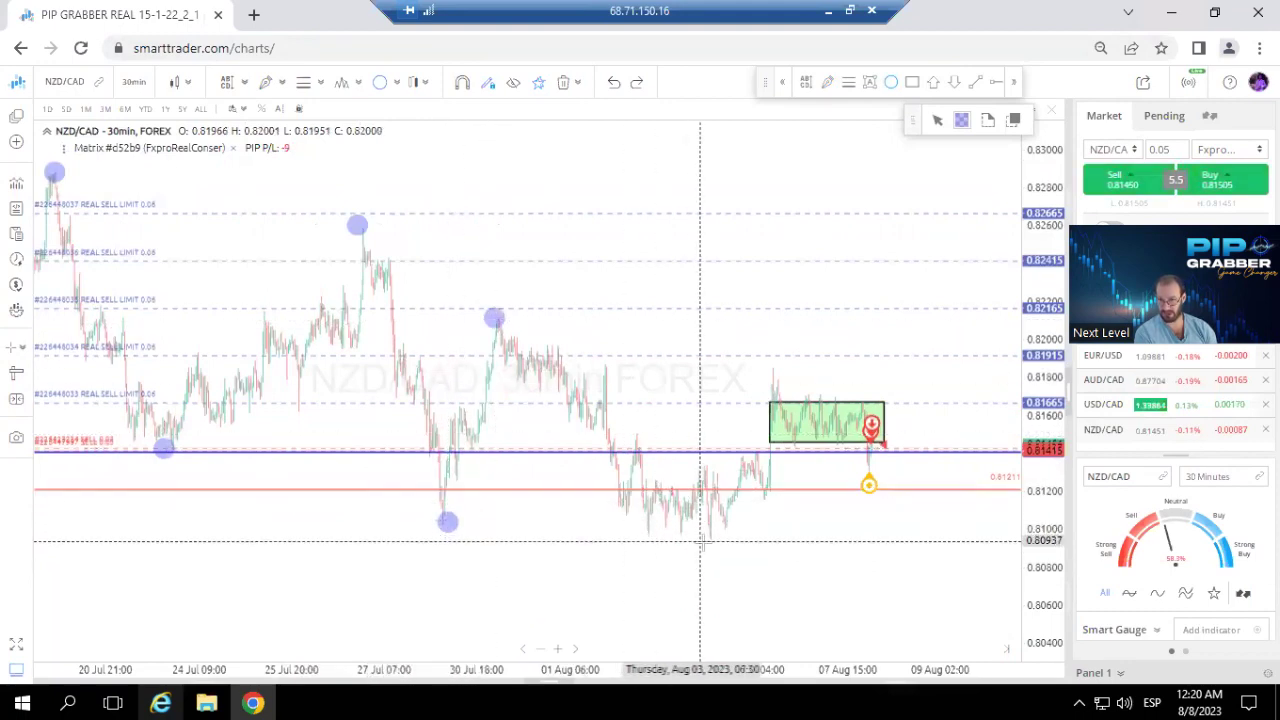
{"action": "left_click", "coordinate": [703, 541]}
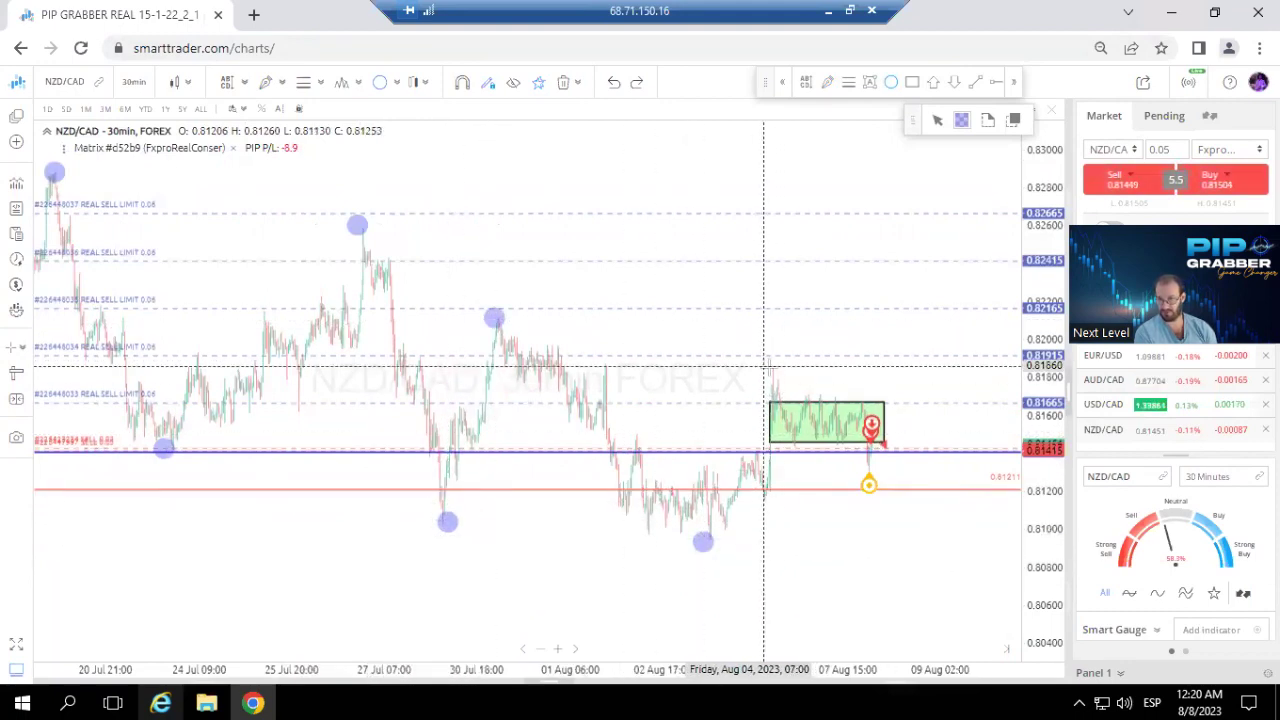
{"action": "left_click", "coordinate": [768, 366]}
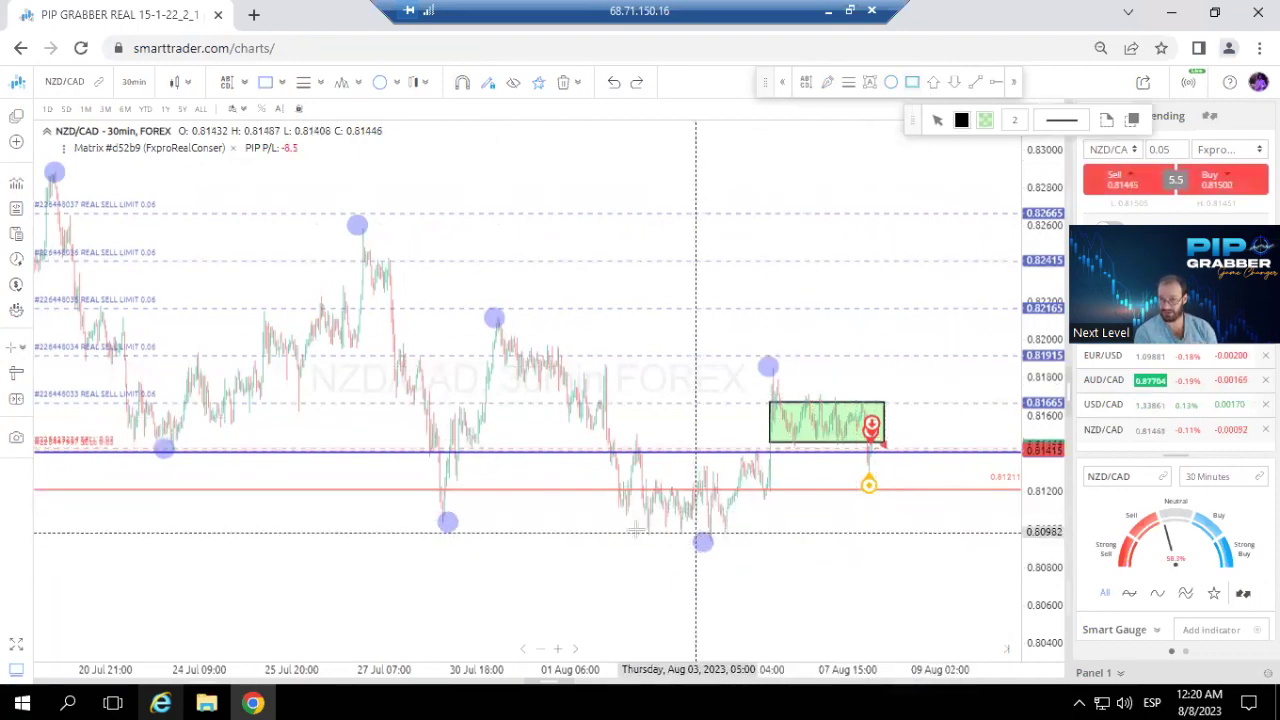
{"action": "left_click_drag", "start_coordinate": [634, 528], "coordinate": [920, 537]}
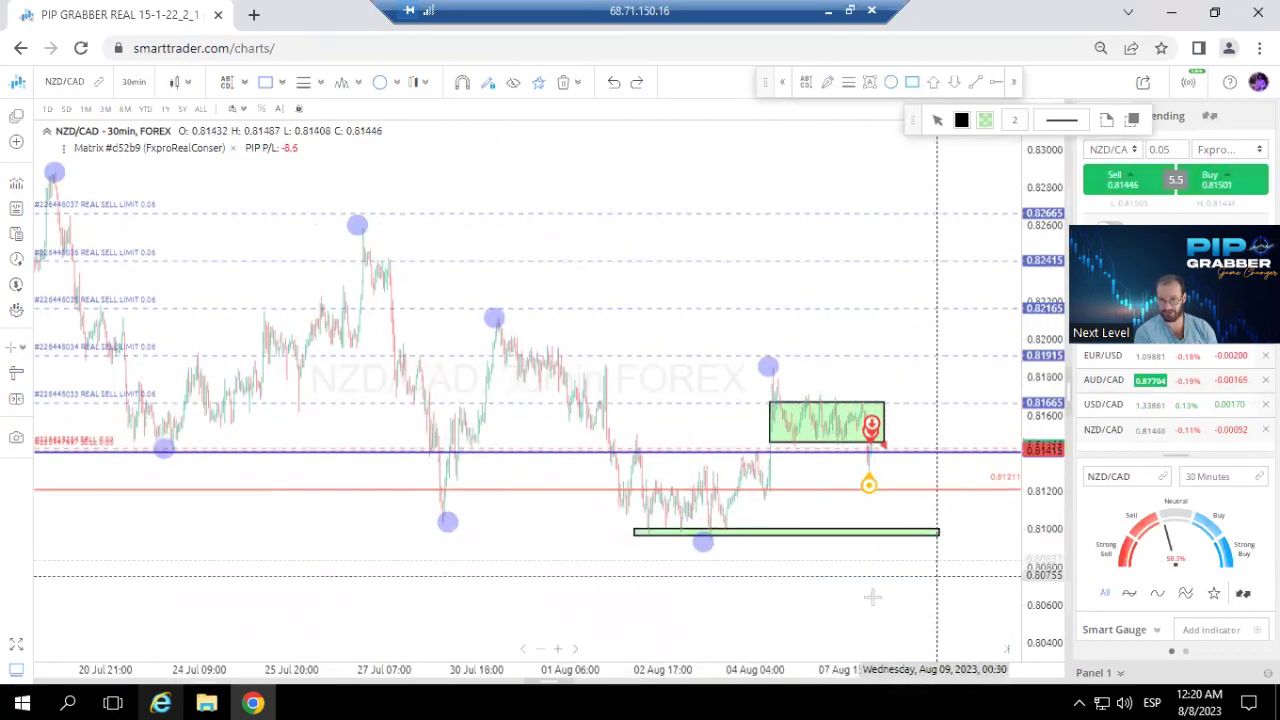
{"action": "right_click", "coordinate": [872, 215]}
{"action": "left_click", "coordinate": [926, 250]}
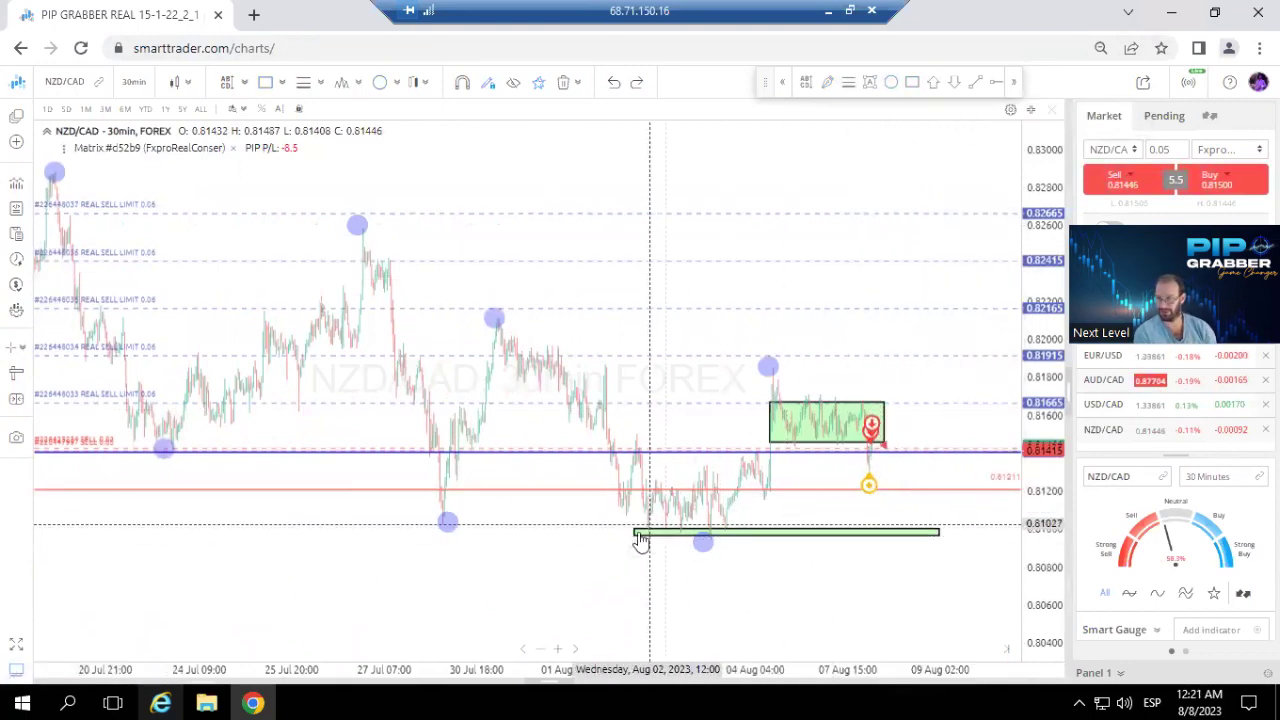
{"action": "left_click", "coordinate": [752, 532]}
{"action": "key", "text": "Delete"}
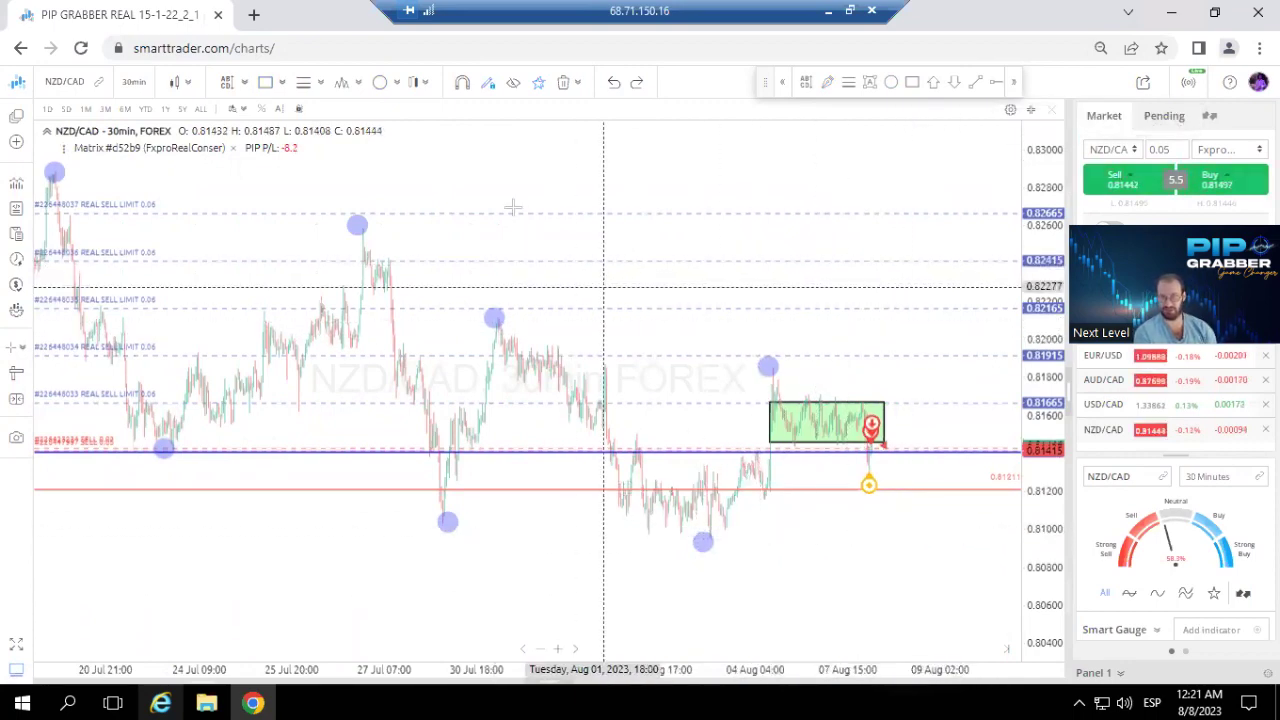
{"action": "left_click", "coordinate": [53, 170]}
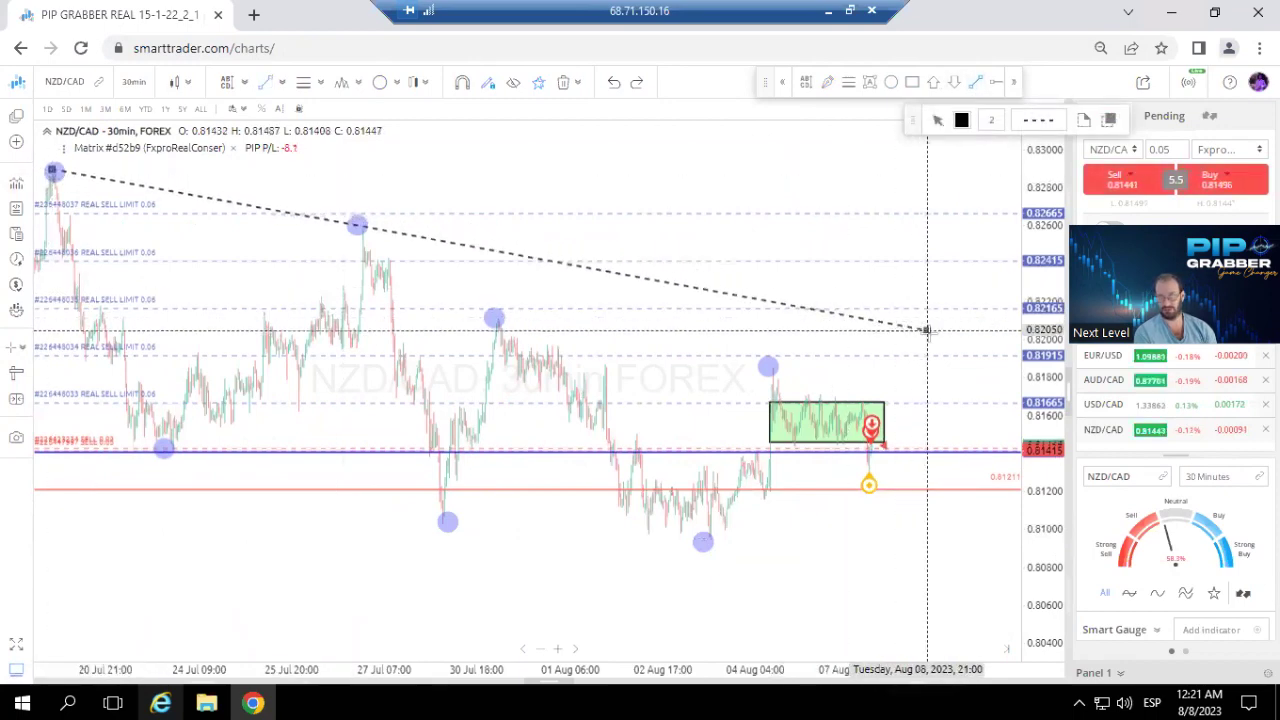
{"action": "left_click", "coordinate": [960, 411]}
{"action": "right_click", "coordinate": [986, 343]}
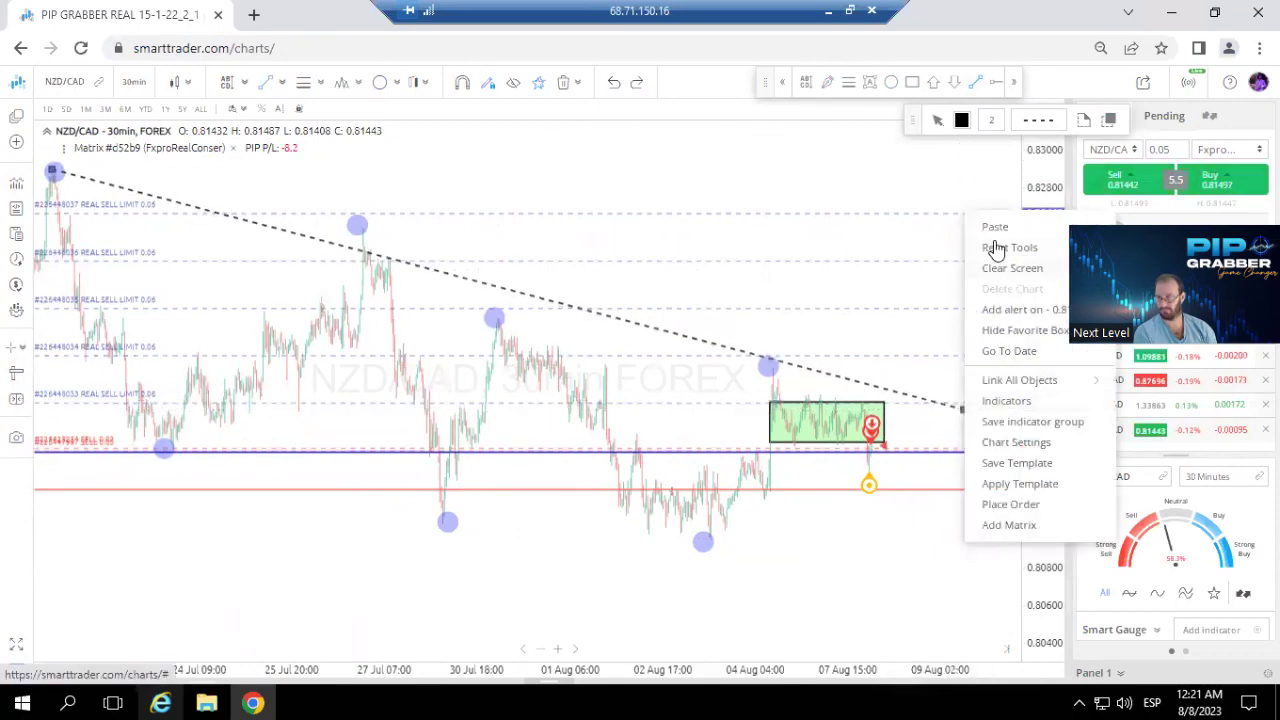
{"action": "key", "text": "Escape"}
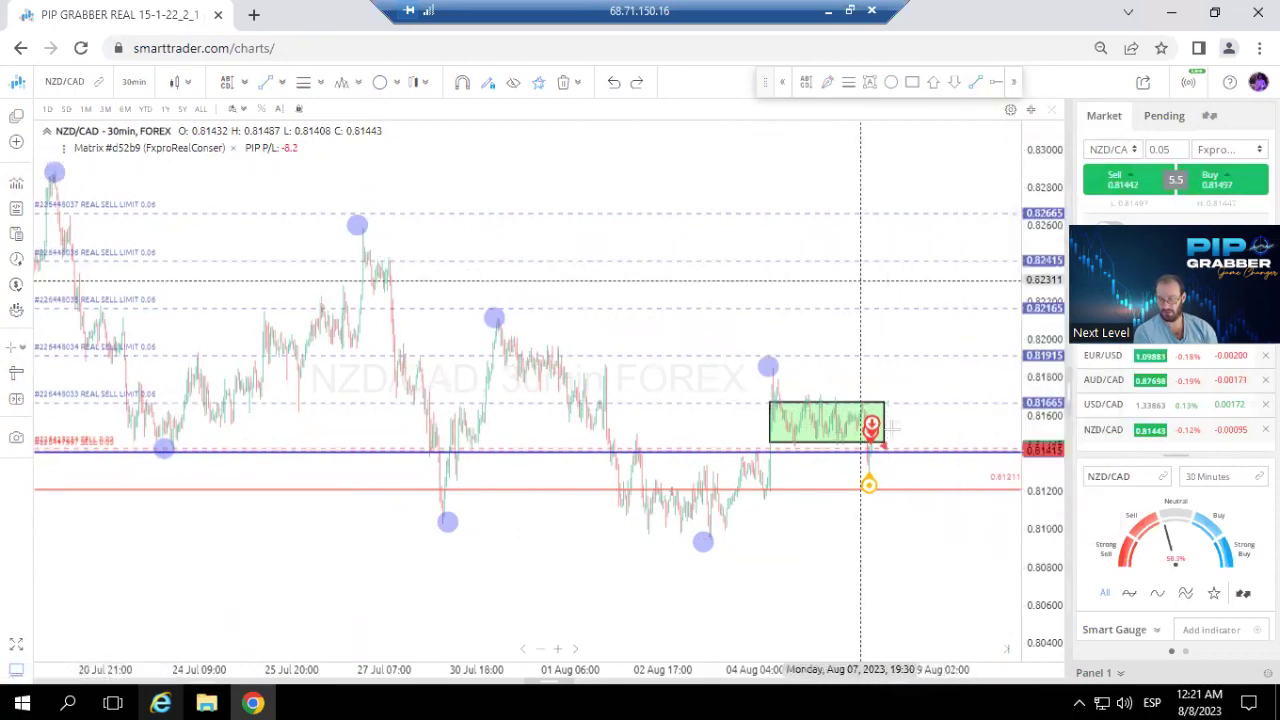
{"action": "left_click", "coordinate": [807, 84]}
{"action": "scroll", "coordinate": [771, 380], "scroll_direction": "up", "scroll_amount": 2}
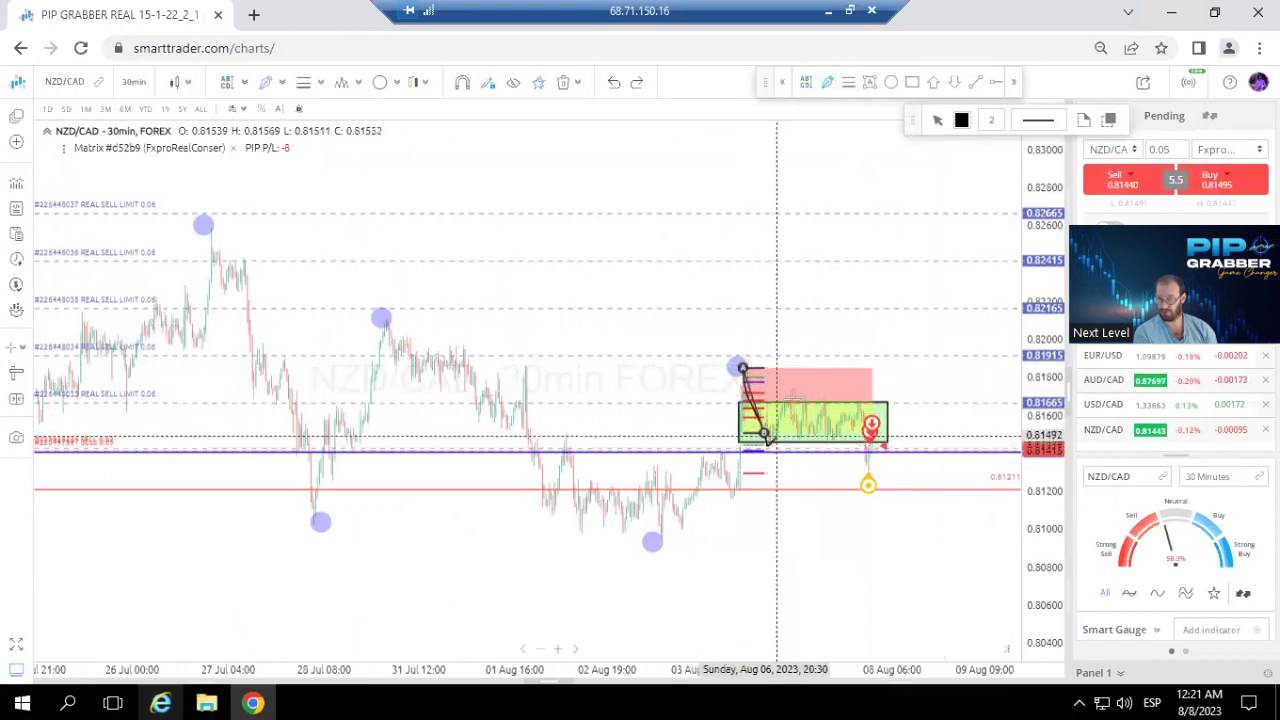
Sketch a path from the range-top peak to a low below the box and a bounce, then stretch the price scale.
{"action": "left_click", "coordinate": [793, 397]}
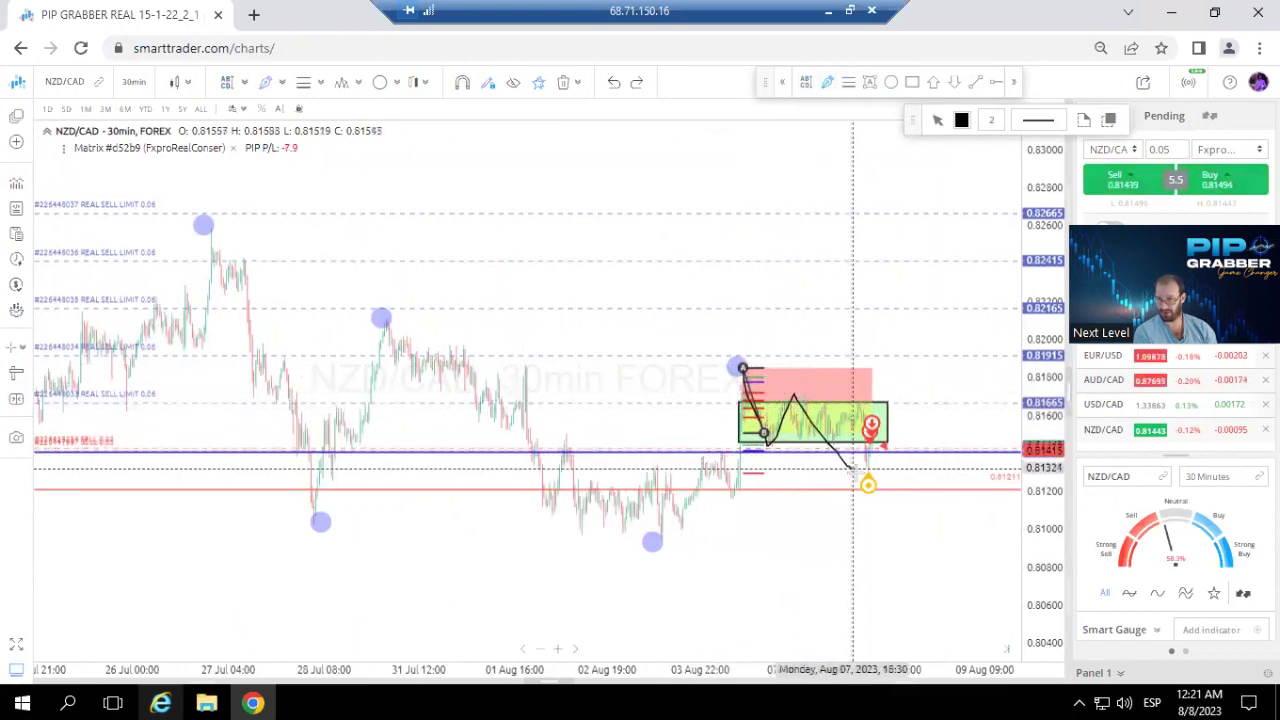
{"action": "left_click", "coordinate": [866, 478]}
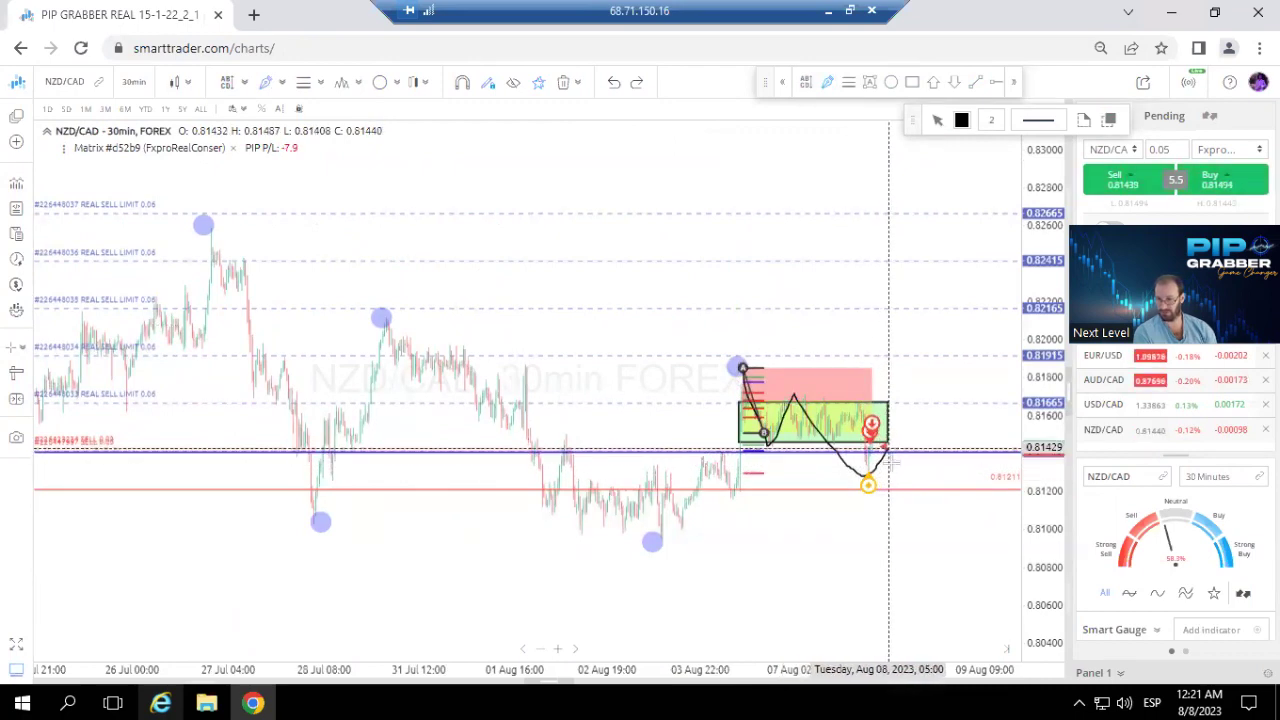
{"action": "left_click", "coordinate": [886, 448]}
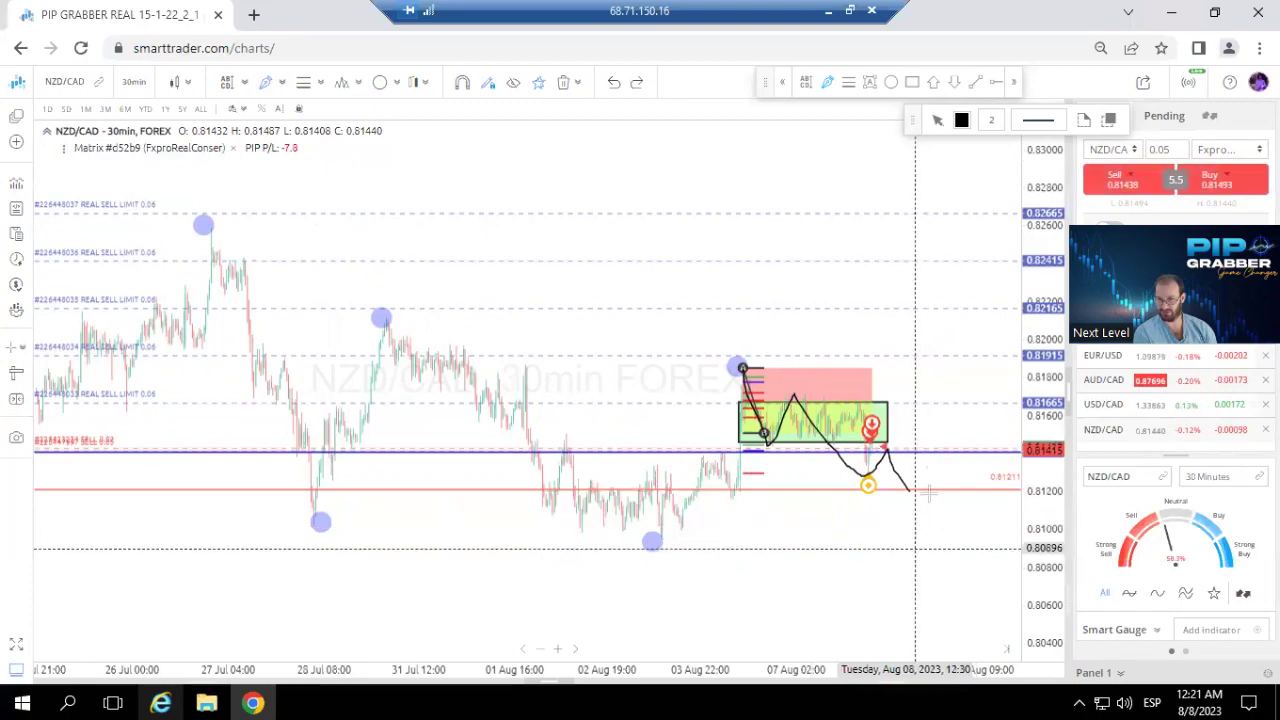
{"action": "right_click", "coordinate": [946, 340]}
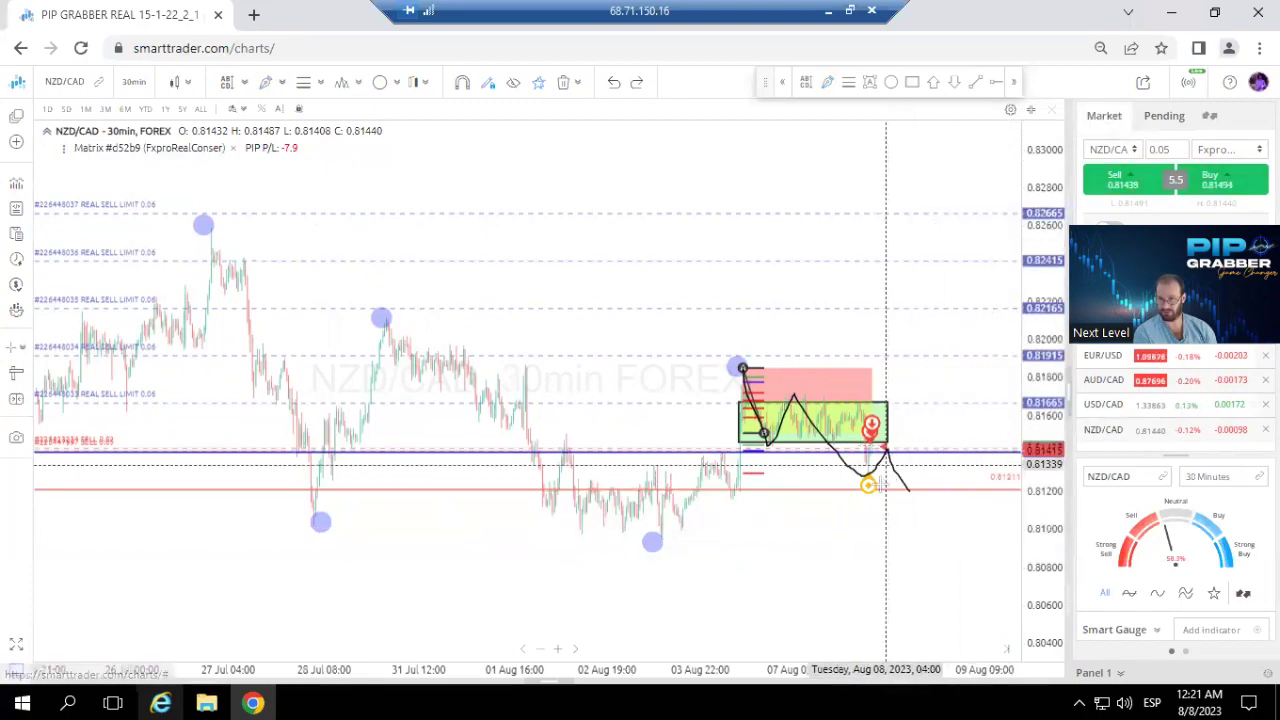
{"action": "scroll", "coordinate": [900, 458], "scroll_direction": "down", "scroll_amount": 5}
{"action": "left_click_drag", "start_coordinate": [1052, 428], "coordinate": [1050, 380]}
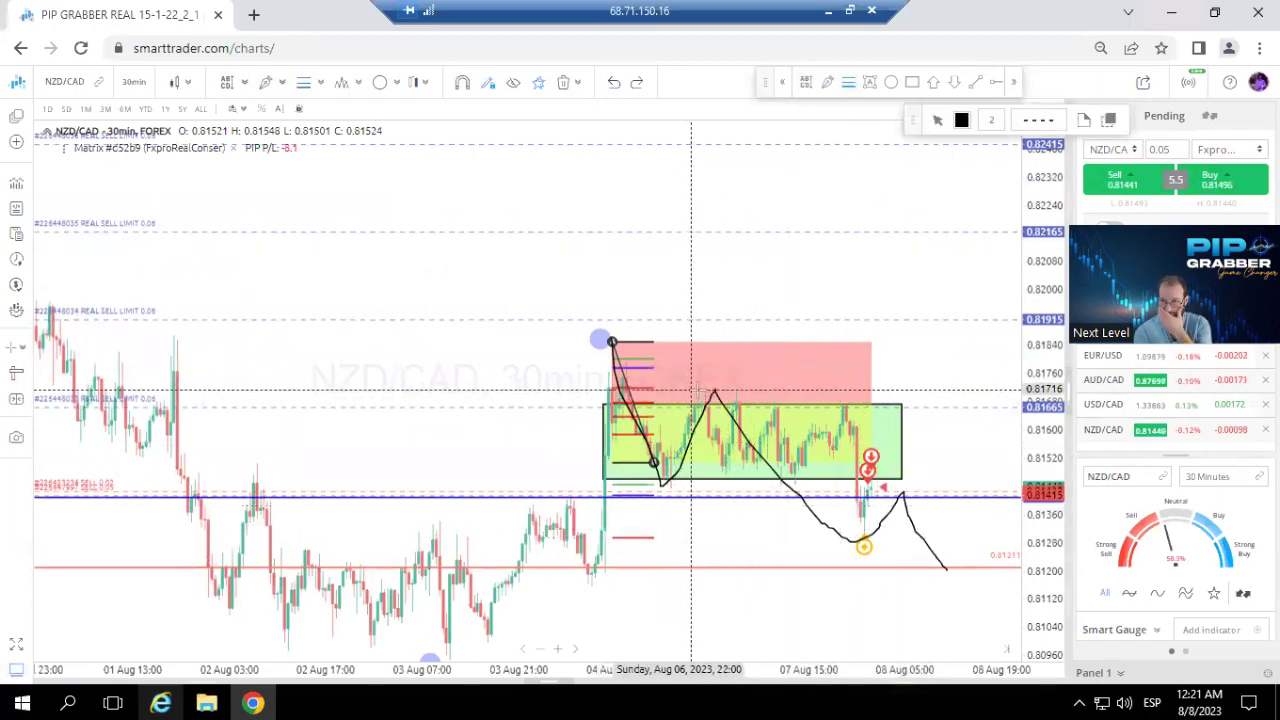
Draw a Fibonacci retracement from the 0.81716 peak down to the 0.81308 low, then reset tools.
{"action": "left_click_drag", "start_coordinate": [713, 393], "coordinate": [878, 533]}
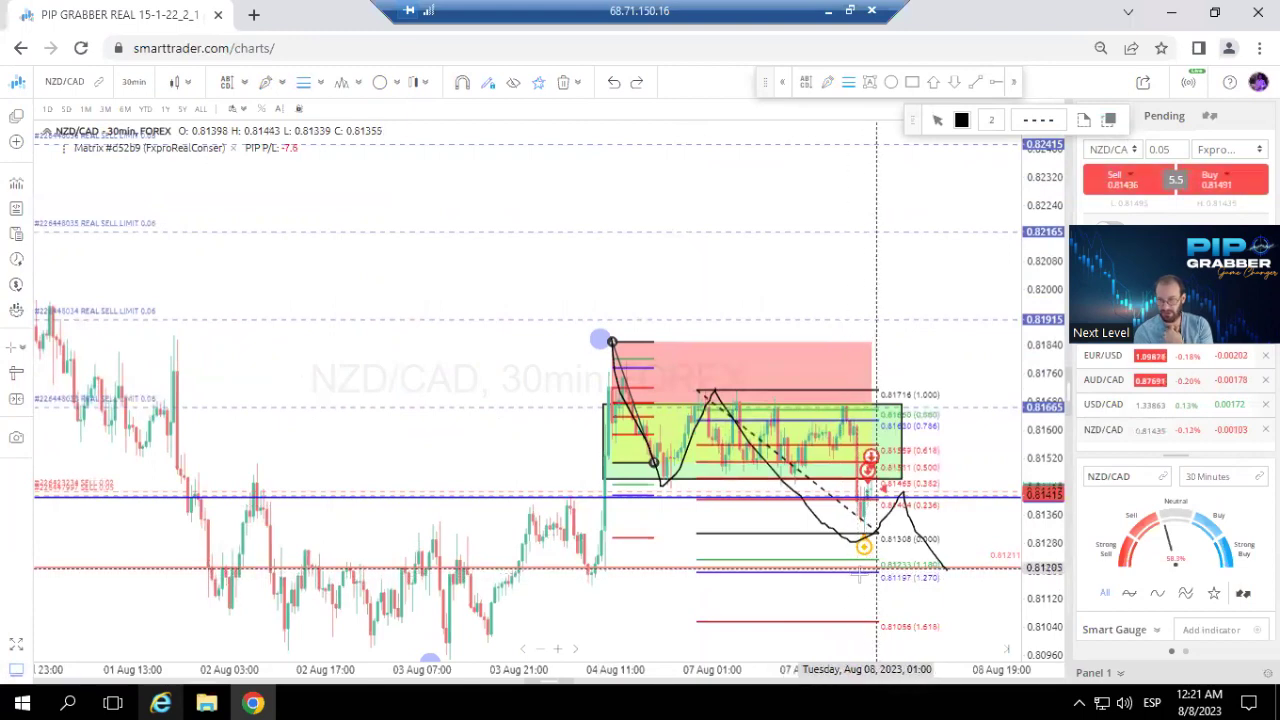
{"action": "right_click", "coordinate": [1000, 449]}
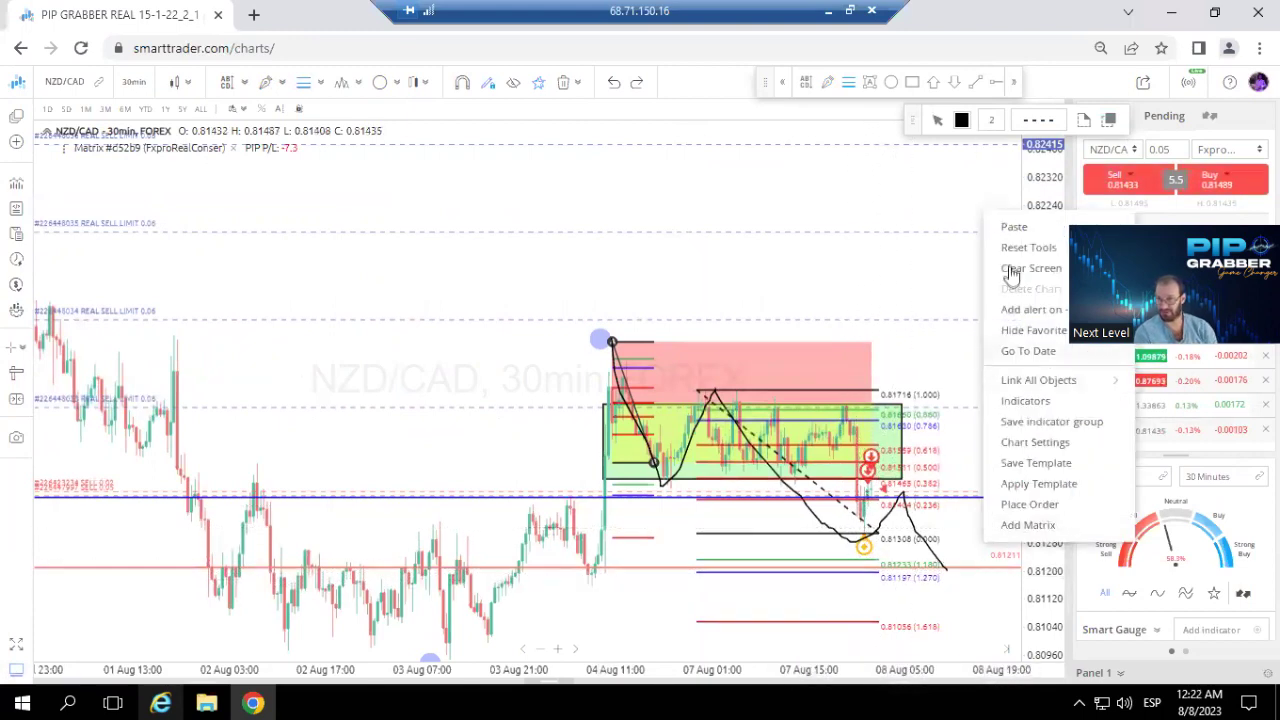
{"action": "left_click", "coordinate": [1016, 249]}
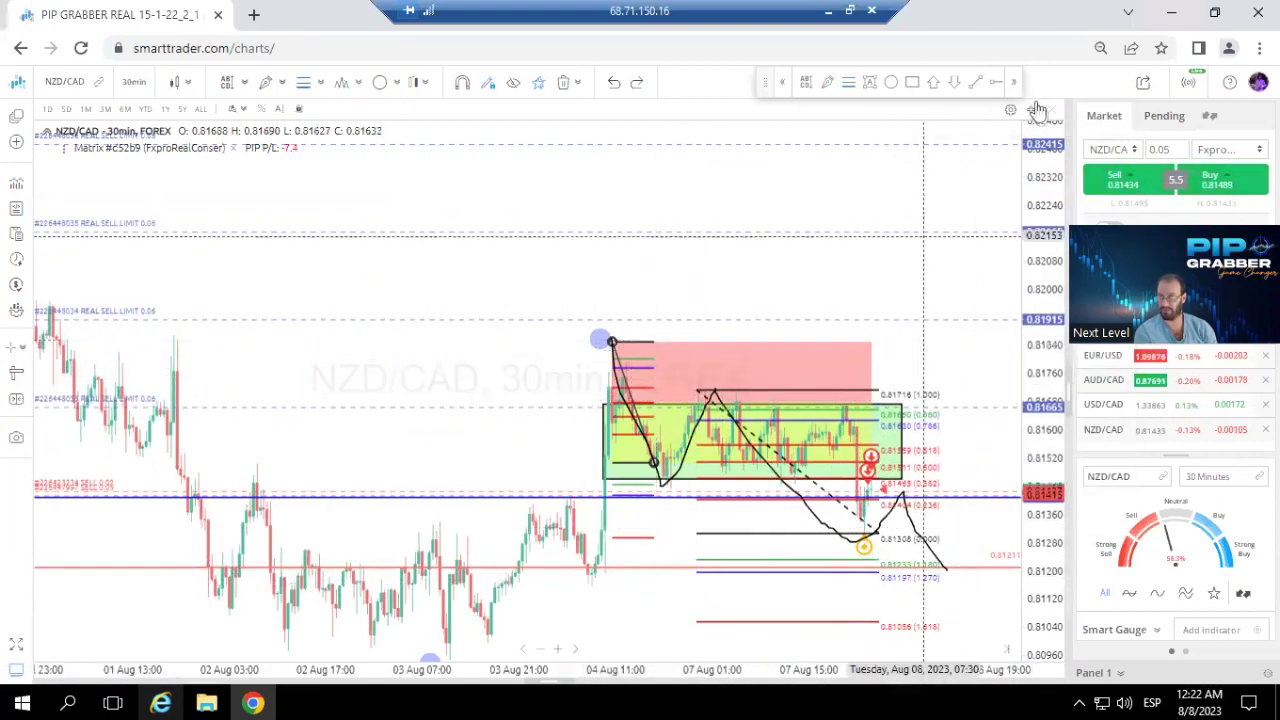